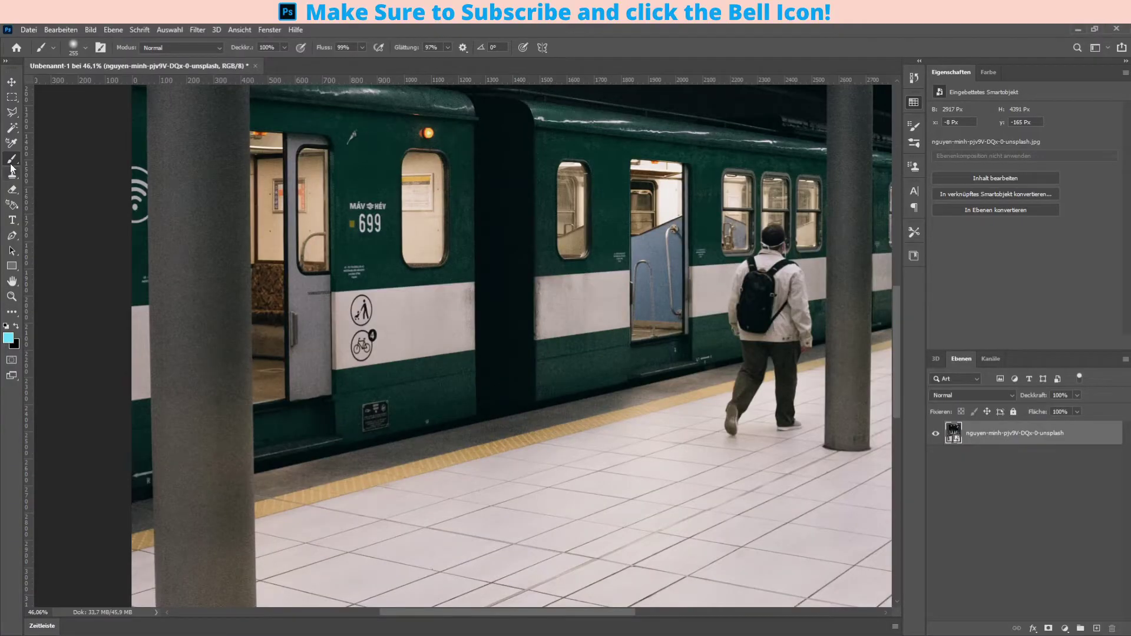
- Quick-select the train and left pillar behind the walking man
{"action": "left_click", "coordinate": [11, 127]}
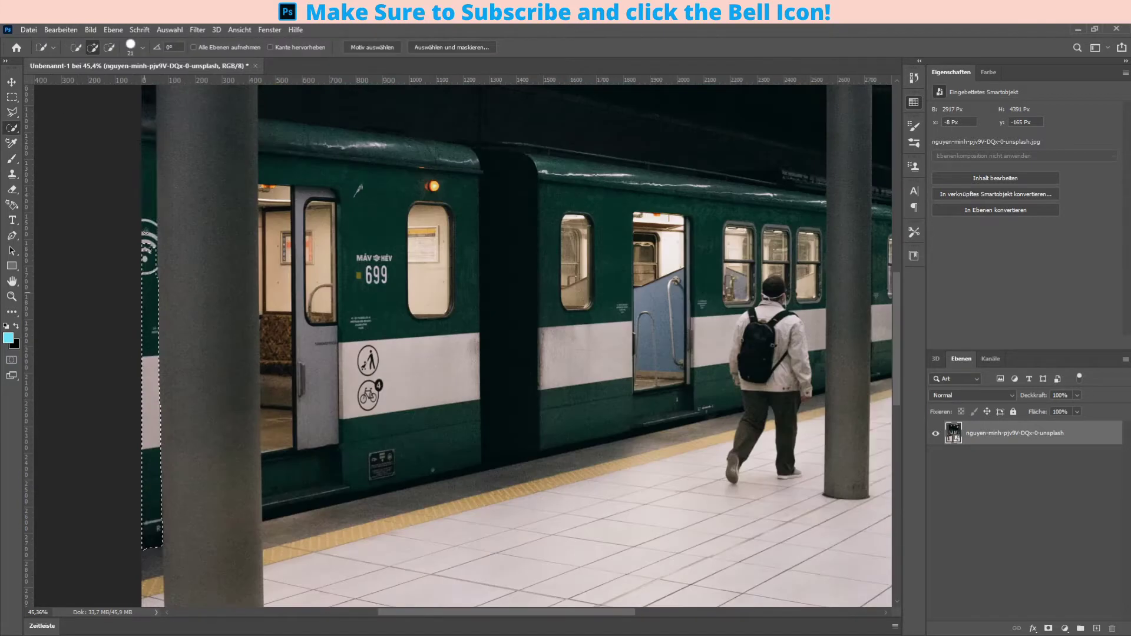
{"action": "scroll", "coordinate": [125, 166], "scroll_direction": "down", "scroll_amount": 2}
{"action": "scroll", "coordinate": [125, 166], "scroll_direction": "down", "scroll_amount": 2}
{"action": "left_click_drag", "start_coordinate": [278, 236], "coordinate": [271, 466]}
{"action": "scroll", "coordinate": [271, 466], "scroll_direction": "down", "scroll_amount": 2}
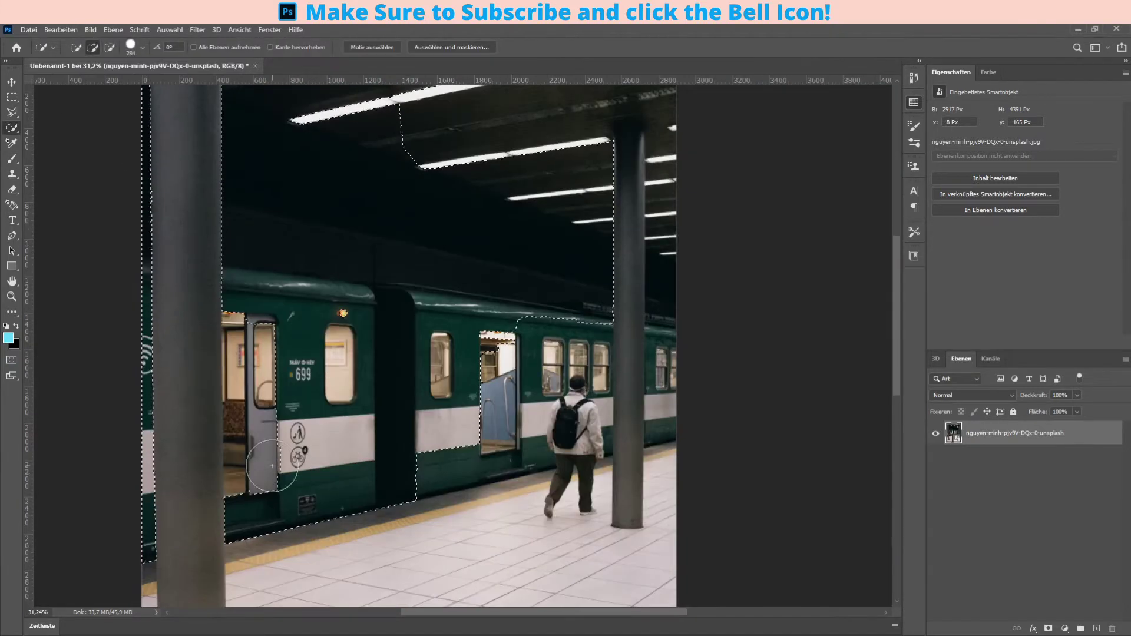
{"action": "scroll", "coordinate": [182, 227], "scroll_direction": "up", "scroll_amount": 2}
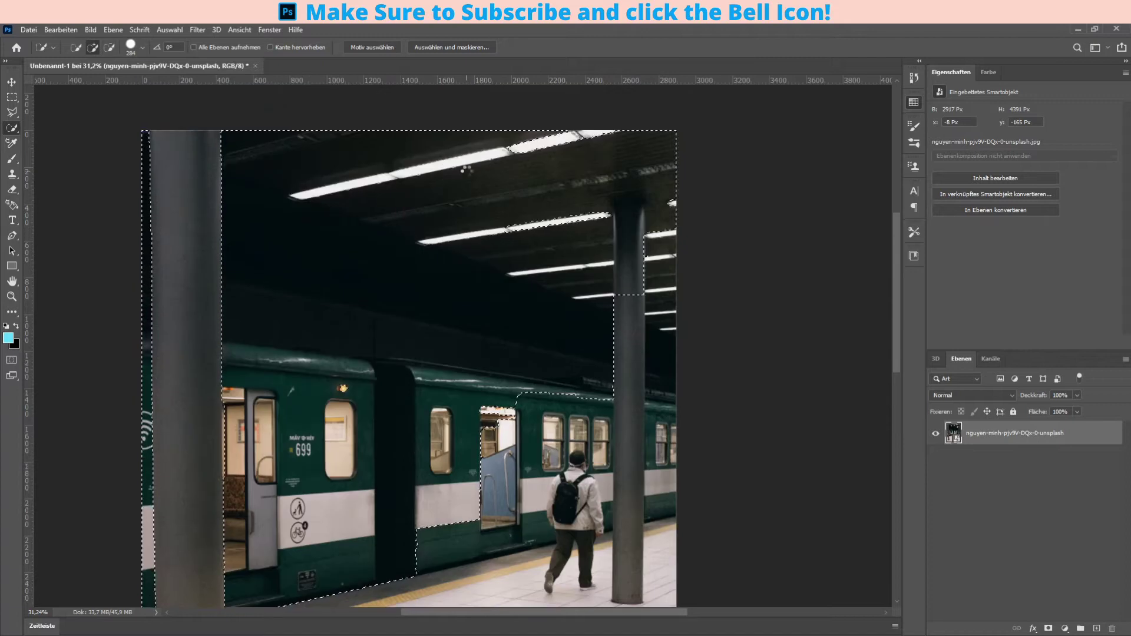
- Extend the selection over the dark ceiling and open door, keeping the walking man excluded
{"action": "left_click_drag", "start_coordinate": [631, 239], "coordinate": [416, 182]}
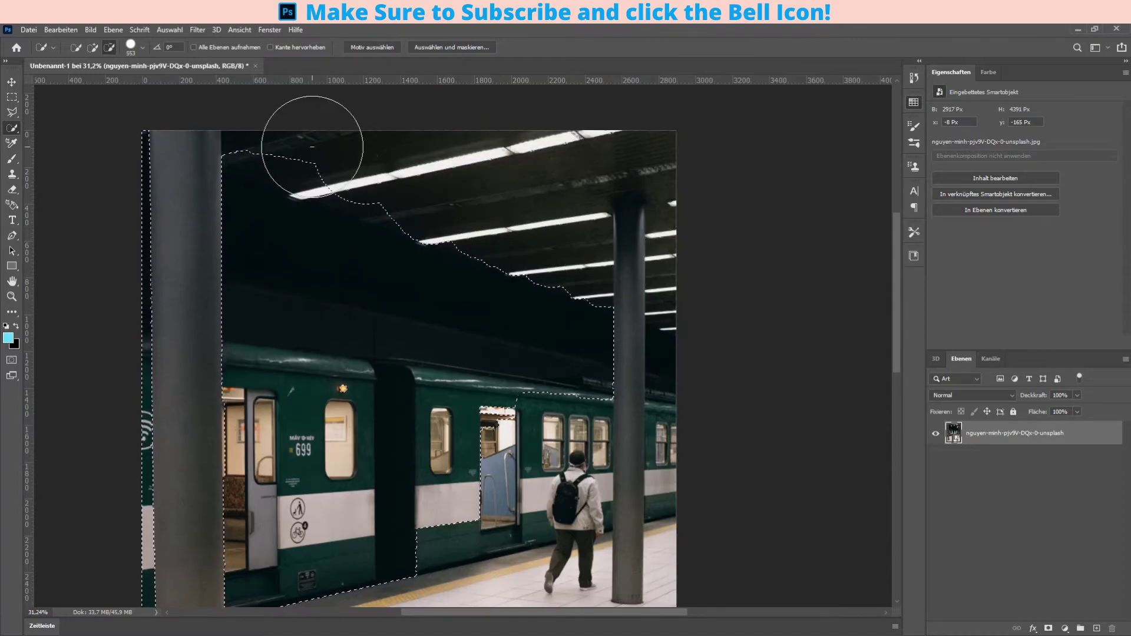
{"action": "scroll", "coordinate": [416, 189], "scroll_direction": "up", "scroll_amount": 3}
{"action": "scroll", "coordinate": [189, 228], "scroll_direction": "up", "scroll_amount": 2}
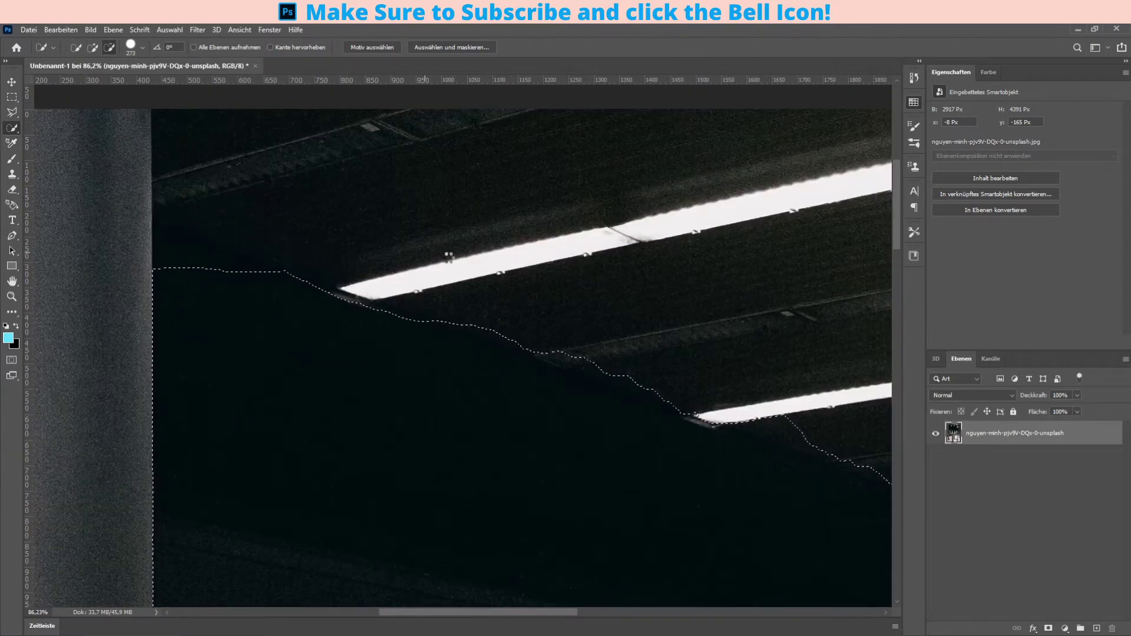
{"action": "scroll", "coordinate": [448, 256], "scroll_direction": "down", "scroll_amount": 3}
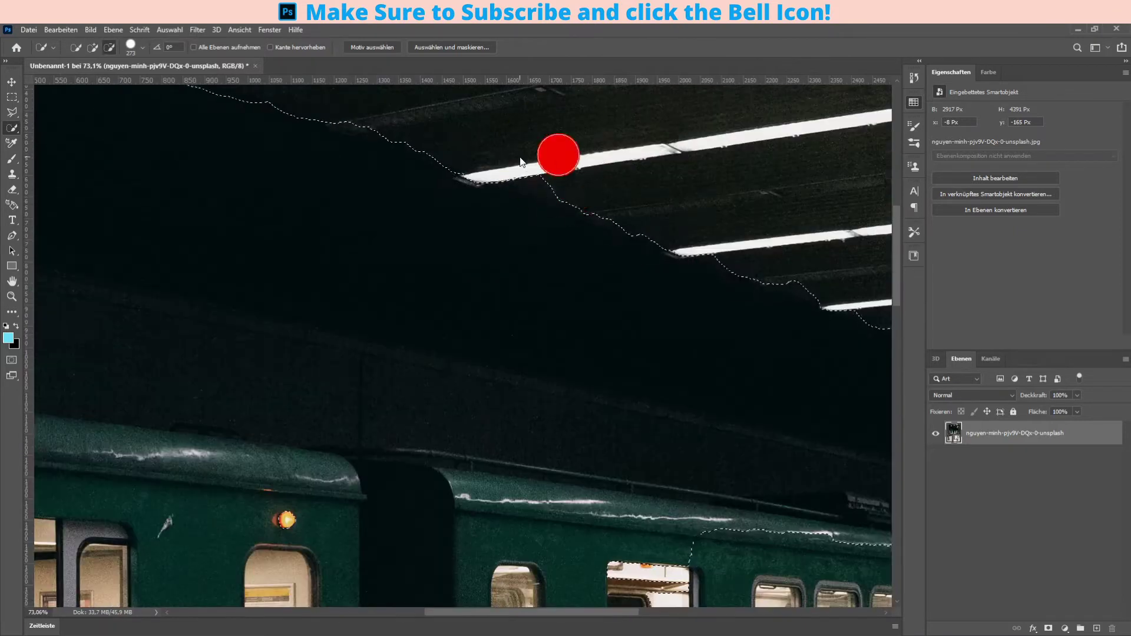
{"action": "left_click", "coordinate": [577, 300]}
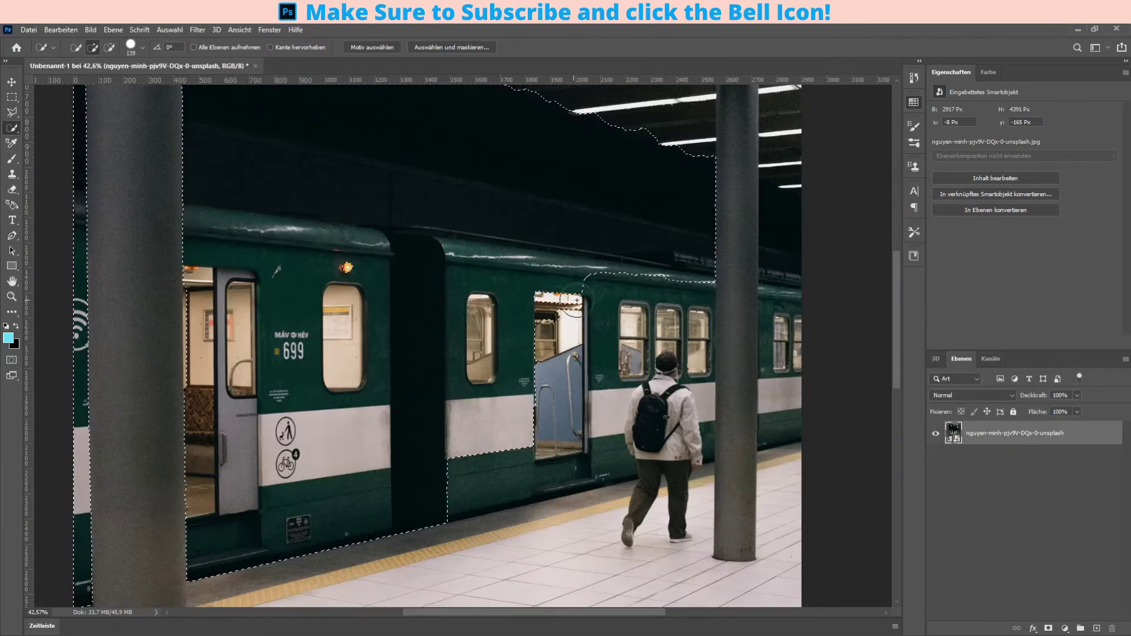
{"action": "left_click_drag", "start_coordinate": [577, 300], "coordinate": [647, 410]}
- Mask out the green wall beside and right of the man's head with a larger brush
{"action": "scroll", "coordinate": [787, 323], "scroll_direction": "down", "scroll_amount": 2}
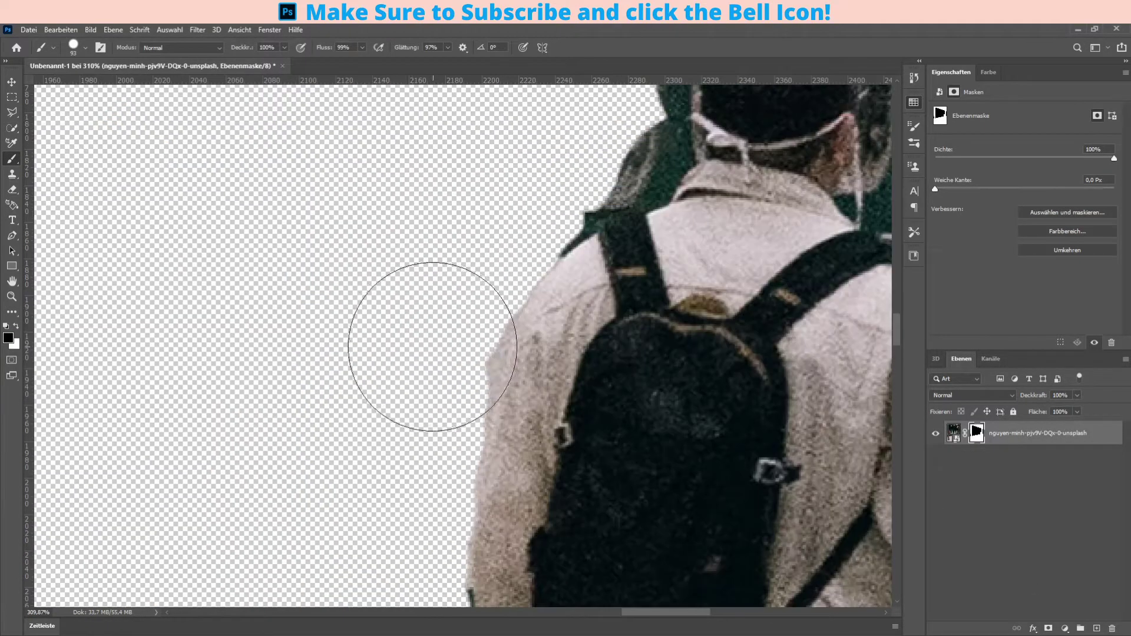
{"action": "scroll", "coordinate": [413, 383], "scroll_direction": "up", "scroll_amount": 3}
{"action": "scroll", "coordinate": [530, 206], "scroll_direction": "up", "scroll_amount": 3}
{"action": "left_click_drag", "start_coordinate": [480, 182], "coordinate": [421, 331]}
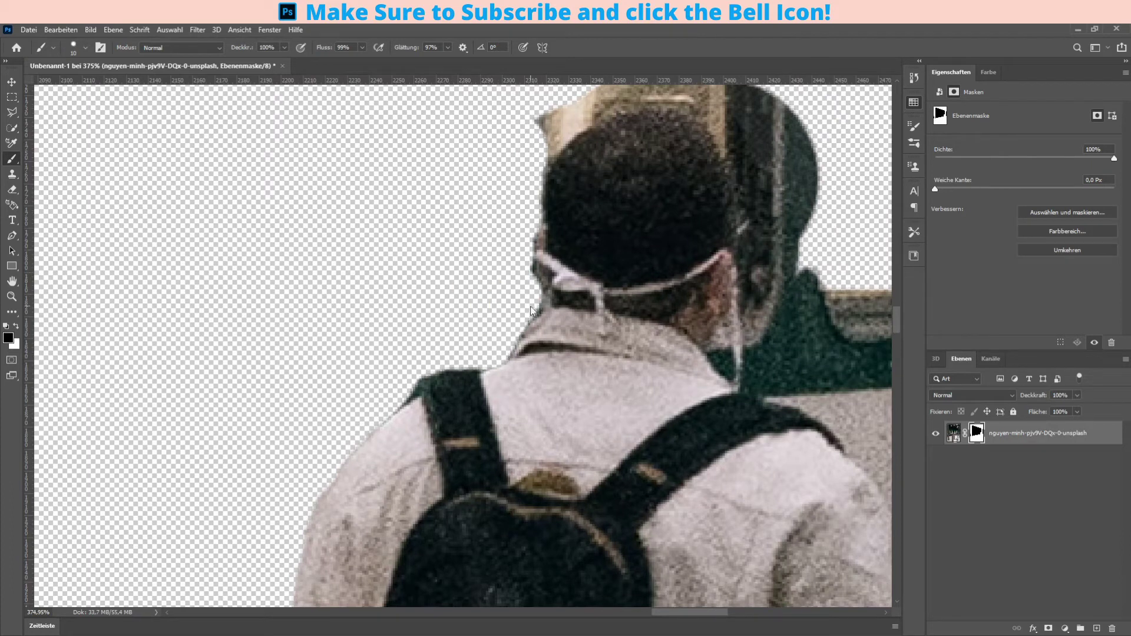
{"action": "scroll", "coordinate": [531, 310], "scroll_direction": "down", "scroll_amount": 1}
{"action": "scroll", "coordinate": [517, 182], "scroll_direction": "up", "scroll_amount": 2}
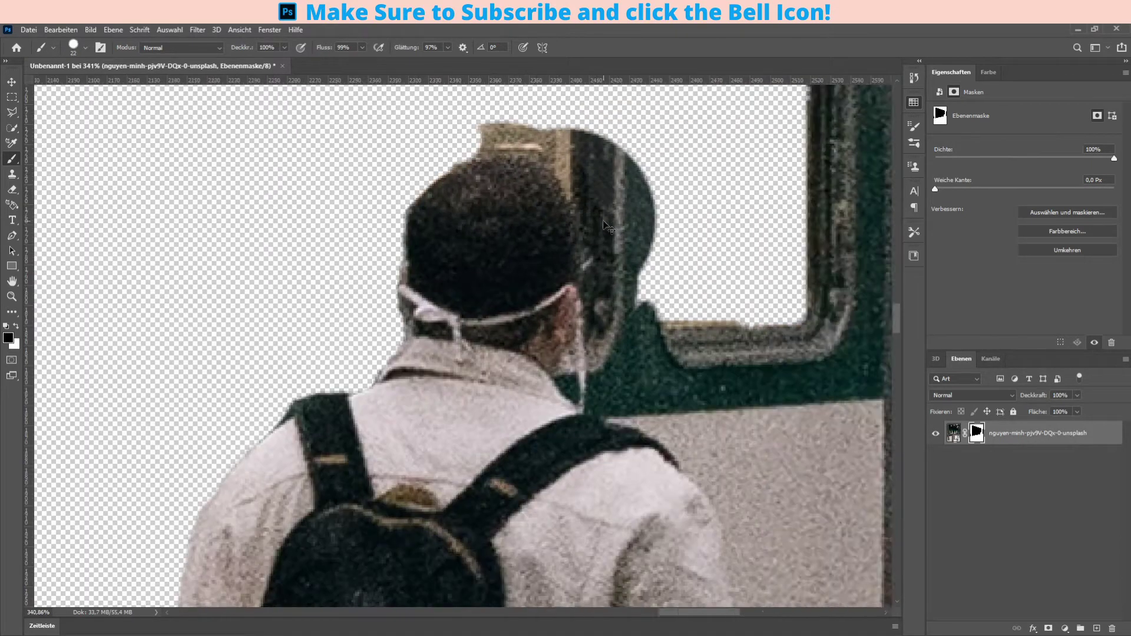
{"action": "left_click_drag", "start_coordinate": [604, 226], "coordinate": [527, 296]}
{"action": "scroll", "coordinate": [508, 253], "scroll_direction": "down", "scroll_amount": 3}
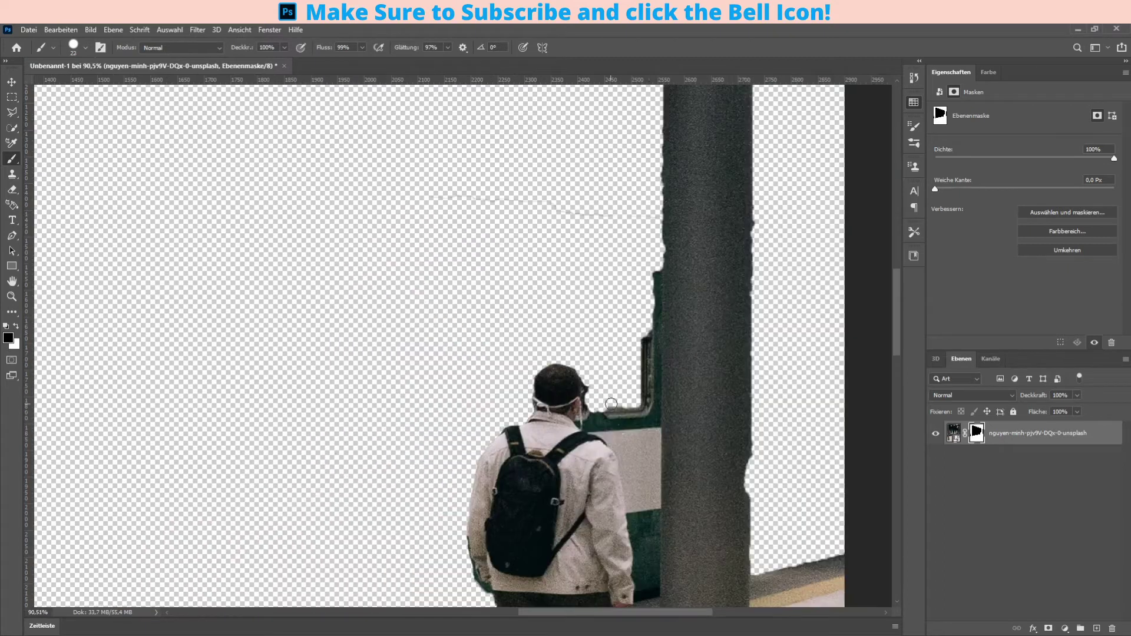
{"action": "scroll", "coordinate": [626, 434], "scroll_direction": "up", "scroll_amount": 3}
{"action": "key", "text": "bracketright"}
{"action": "key", "text": "bracketright"}
{"action": "left_click_drag", "start_coordinate": [626, 434], "coordinate": [581, 278]}
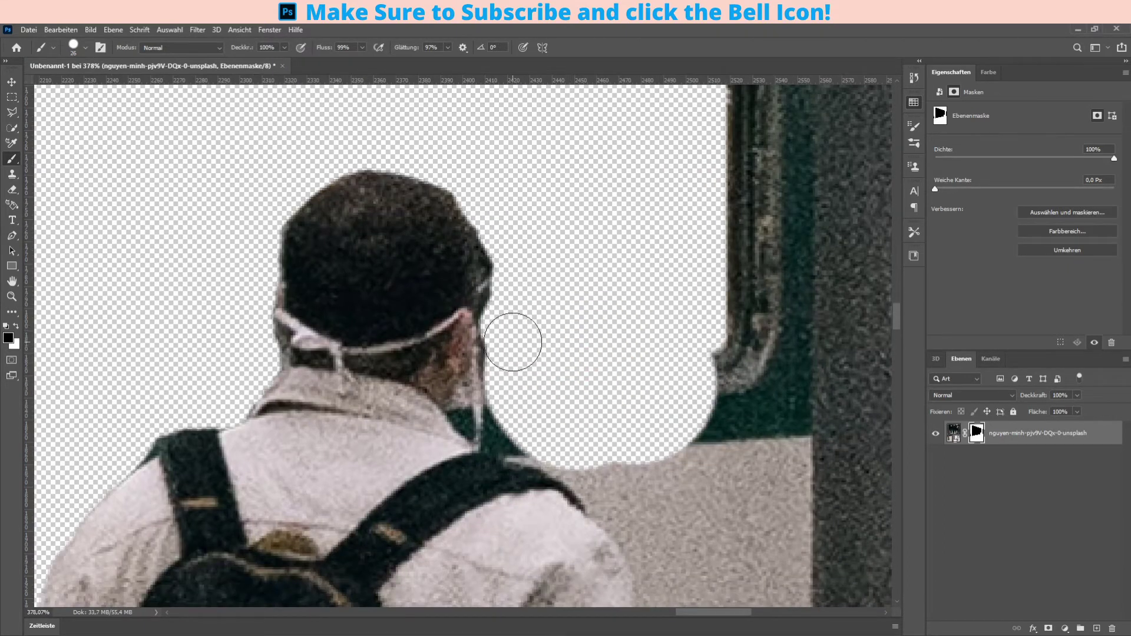
- Paint the neck edge back into view with a smaller brush on the mask
{"action": "scroll", "coordinate": [554, 461], "scroll_direction": "up", "scroll_amount": 4}
{"action": "key", "text": "bracketleft"}
{"action": "key", "text": "bracketleft"}
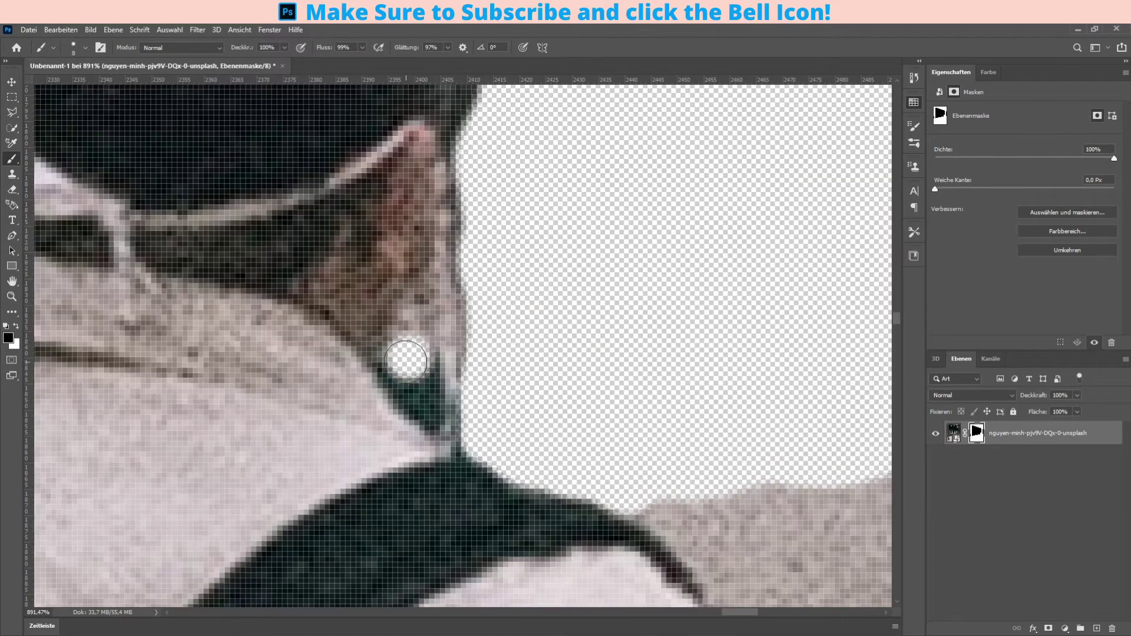
{"action": "scroll", "coordinate": [406, 361], "scroll_direction": "down", "scroll_amount": 1}
{"action": "key", "text": "bracketleft"}
{"action": "key", "text": "bracketleft"}
{"action": "key", "text": "bracketleft"}
{"action": "left_click_drag", "start_coordinate": [386, 362], "coordinate": [395, 336]}
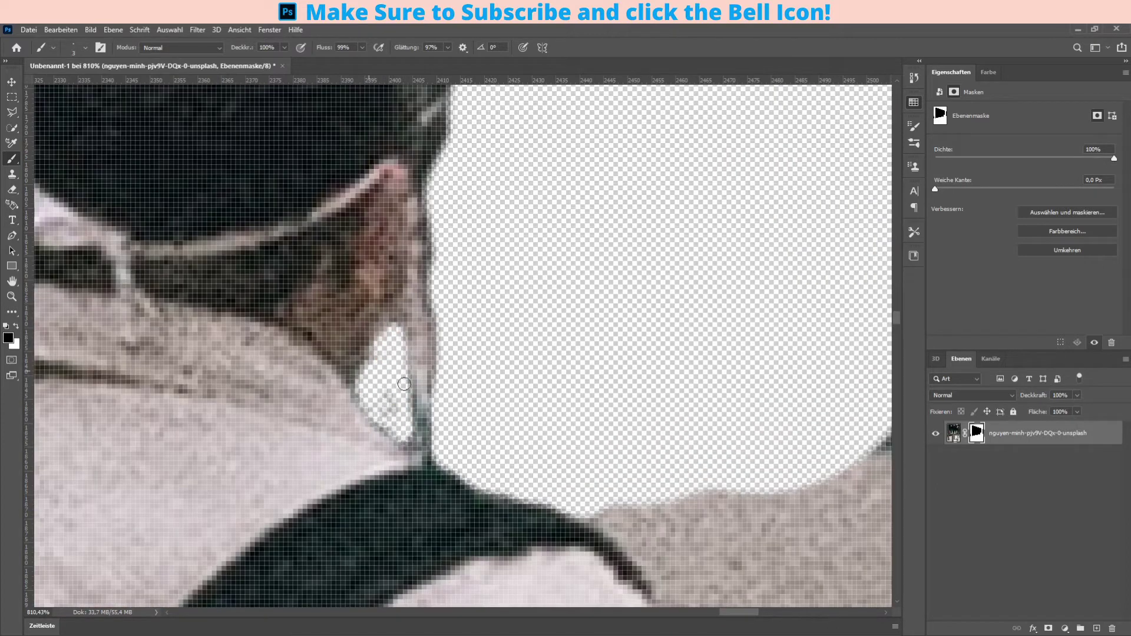
{"action": "scroll", "coordinate": [435, 305], "scroll_direction": "up", "scroll_amount": 2}
{"action": "scroll", "coordinate": [465, 196], "scroll_direction": "down", "scroll_amount": 2}
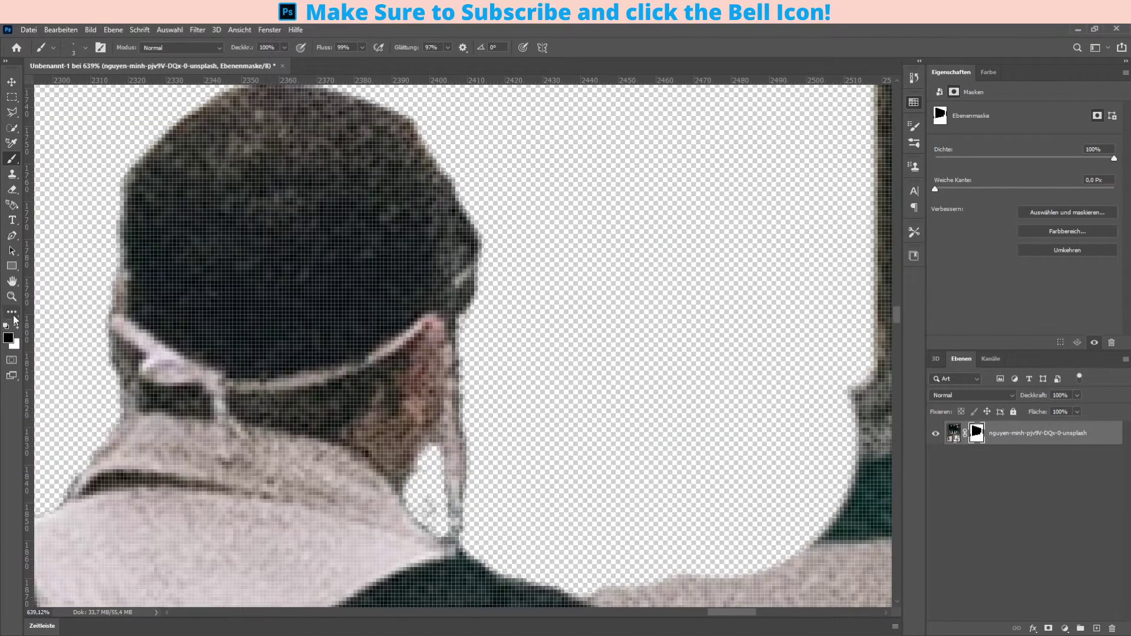
{"action": "scroll", "coordinate": [443, 334], "scroll_direction": "down", "scroll_amount": 3}
- Mask out the remaining background near the man's shoulder in black
{"action": "key", "text": "x"}
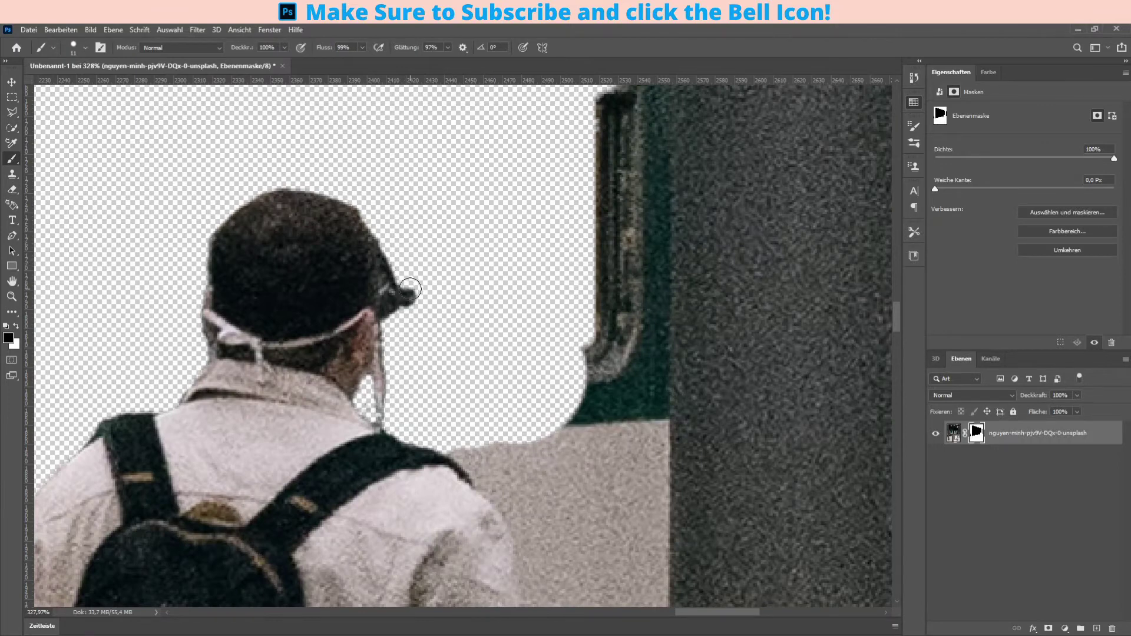
{"action": "scroll", "coordinate": [392, 243], "scroll_direction": "up", "scroll_amount": 2}
{"action": "scroll", "coordinate": [366, 209], "scroll_direction": "up", "scroll_amount": 1}
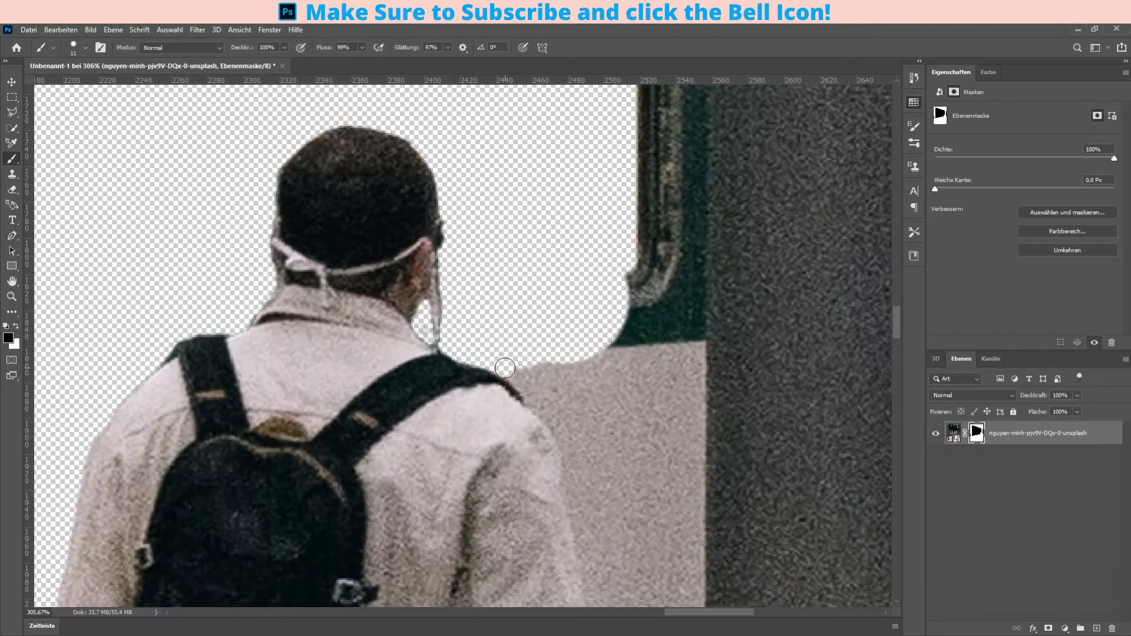
{"action": "mouse_move", "coordinate": [518, 382]}
{"action": "left_mouse_down"}
{"action": "mouse_move", "coordinate": [626, 291]}
{"action": "mouse_move", "coordinate": [648, 247]}
{"action": "left_mouse_up"}
{"action": "scroll", "coordinate": [555, 324], "scroll_direction": "up", "scroll_amount": 1}
{"action": "scroll", "coordinate": [555, 325], "scroll_direction": "down", "scroll_amount": 3}
{"action": "scroll", "coordinate": [651, 362], "scroll_direction": "down", "scroll_amount": 1}
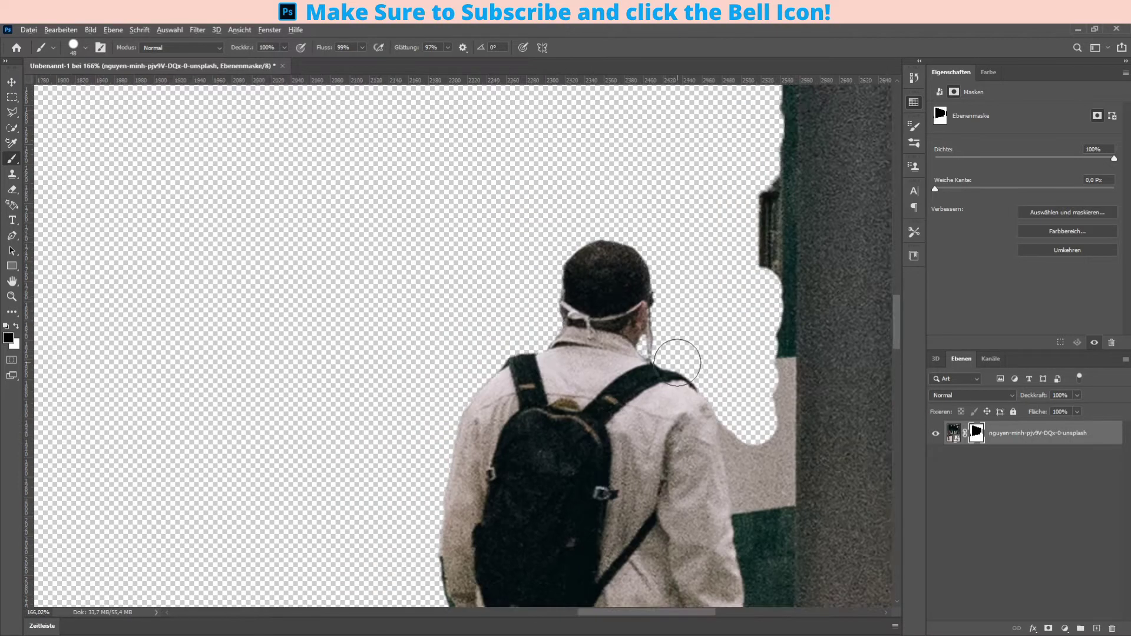
- Paint black on the mask to clear background beside the pillar edge, shrinking the brush
{"action": "scroll", "coordinate": [653, 346], "scroll_direction": "up", "scroll_amount": 2}
{"action": "left_click_drag", "start_coordinate": [601, 118], "coordinate": [589, 383]}
{"action": "scroll", "coordinate": [589, 383], "scroll_direction": "down", "scroll_amount": 2}
{"action": "mouse_move", "coordinate": [624, 330]}
{"action": "left_mouse_down"}
{"action": "mouse_move", "coordinate": [571, 454]}
{"action": "mouse_move", "coordinate": [586, 386]}
{"action": "left_mouse_up"}
{"action": "scroll", "coordinate": [570, 454], "scroll_direction": "down", "scroll_amount": 3}
{"action": "scroll", "coordinate": [600, 424], "scroll_direction": "up", "scroll_amount": 3}
{"action": "scroll", "coordinate": [570, 380], "scroll_direction": "down", "scroll_amount": 3}
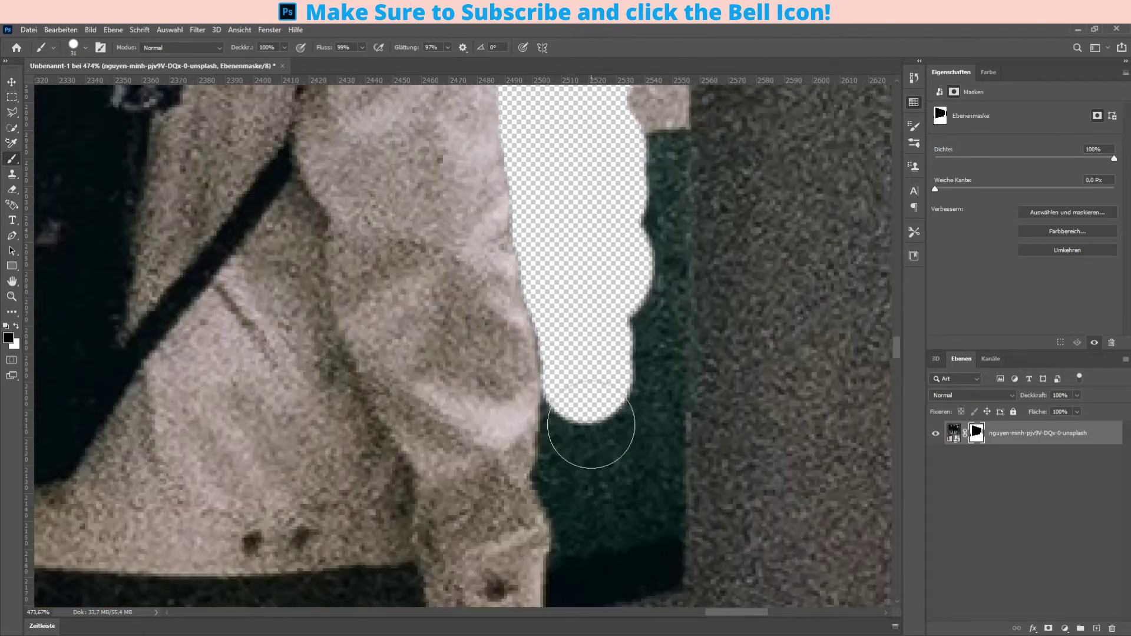
{"action": "scroll", "coordinate": [593, 417], "scroll_direction": "down", "scroll_amount": 1}
{"action": "scroll", "coordinate": [593, 416], "scroll_direction": "down", "scroll_amount": 1}
{"action": "left_click_drag", "start_coordinate": [605, 366], "coordinate": [581, 440]}
{"action": "key", "text": "bracketleft"}
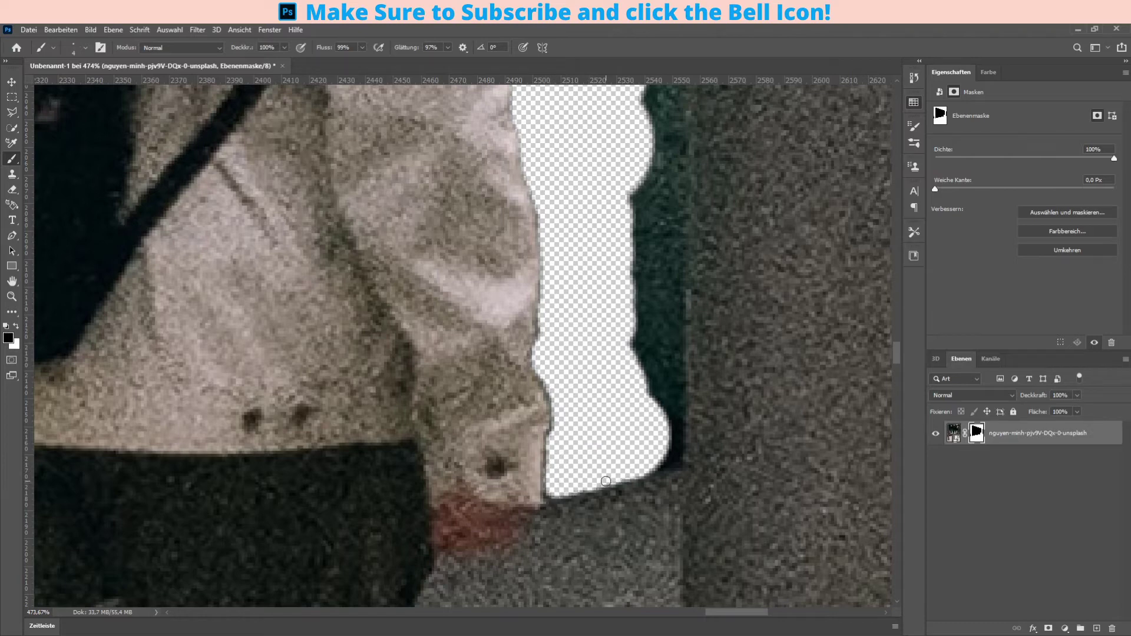
{"action": "left_click_drag", "start_coordinate": [638, 367], "coordinate": [648, 207]}
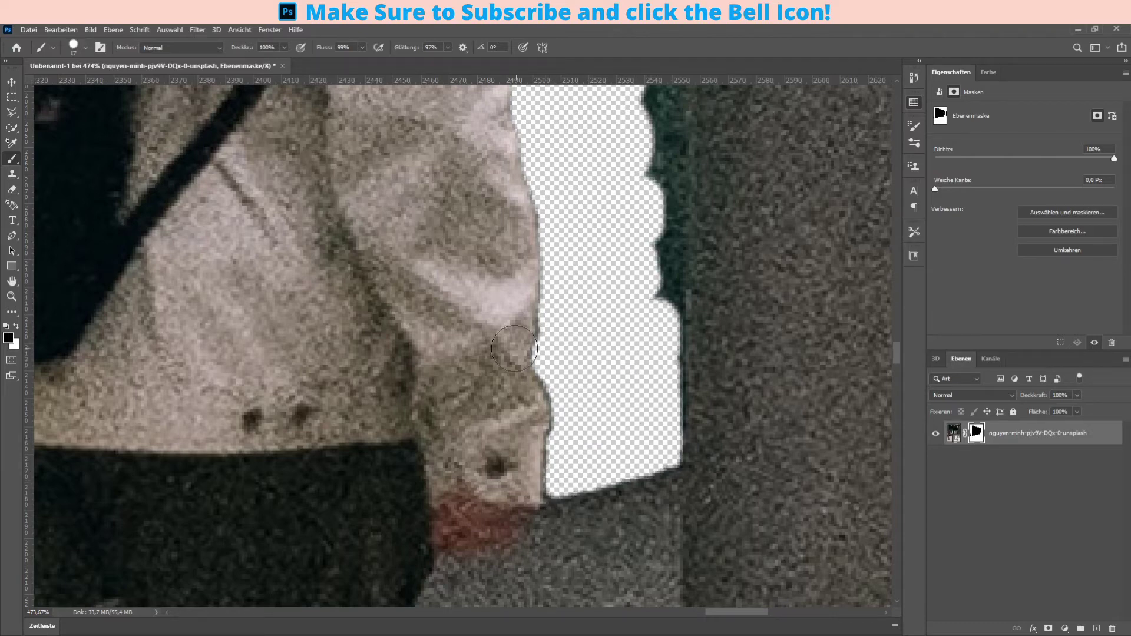
- Fit the canvas to the screen and brush away more background along the pillar edge
{"action": "key", "text": "m"}
{"action": "key", "text": "ctrl+0"}
{"action": "scroll", "coordinate": [595, 383], "scroll_direction": "up", "scroll_amount": 5}
{"action": "scroll", "coordinate": [595, 383], "scroll_direction": "down", "scroll_amount": 2}
{"action": "scroll", "coordinate": [583, 392], "scroll_direction": "down", "scroll_amount": 2}
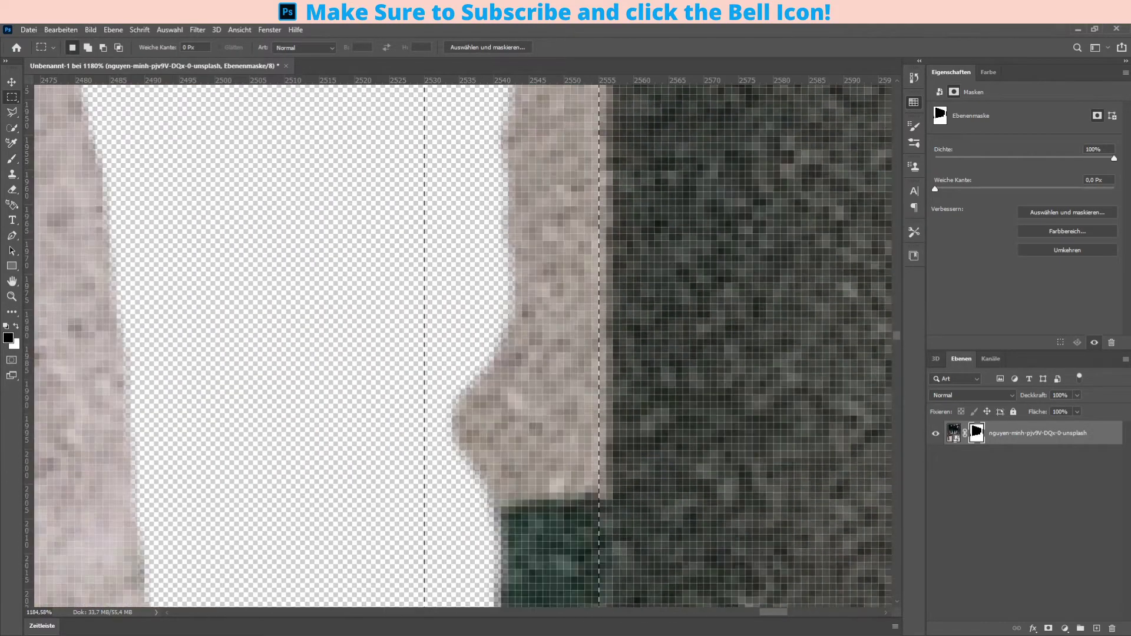
{"action": "scroll", "coordinate": [565, 406], "scroll_direction": "down", "scroll_amount": 2}
{"action": "scroll", "coordinate": [541, 426], "scroll_direction": "down", "scroll_amount": 2}
{"action": "scroll", "coordinate": [541, 426], "scroll_direction": "up", "scroll_amount": 3}
{"action": "key", "text": "b"}
{"action": "scroll", "coordinate": [540, 286], "scroll_direction": "up", "scroll_amount": 3}
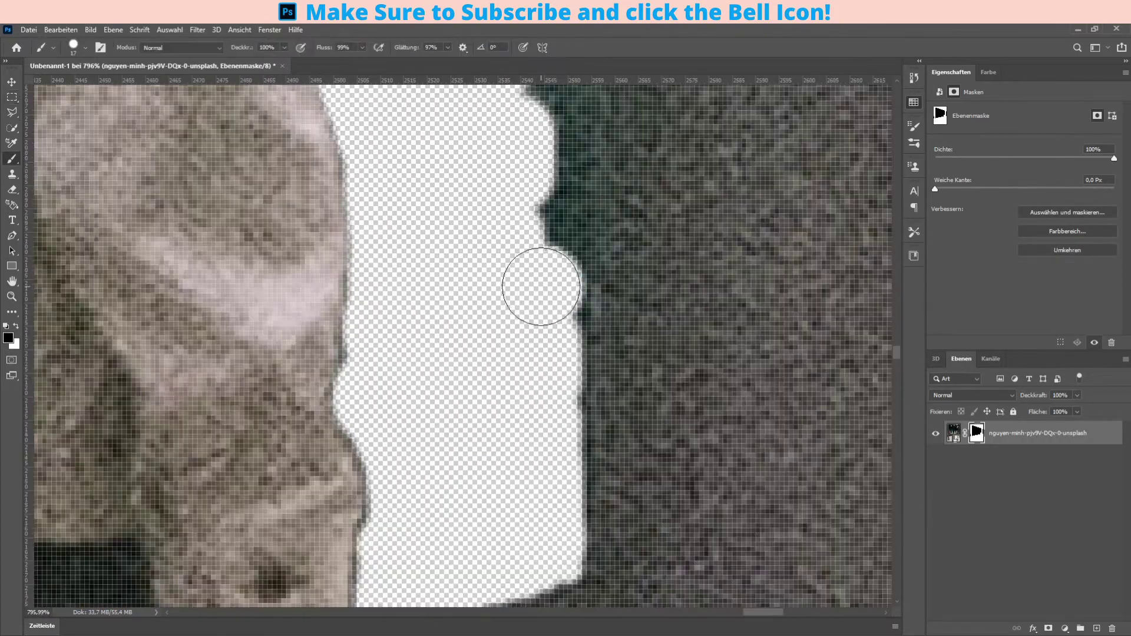
{"action": "left_click_drag", "start_coordinate": [541, 450], "coordinate": [544, 148]}
{"action": "scroll", "coordinate": [545, 147], "scroll_direction": "down", "scroll_amount": 3}
{"action": "scroll", "coordinate": [518, 333], "scroll_direction": "up", "scroll_amount": 3}
{"action": "mouse_move", "coordinate": [518, 333]}
{"action": "left_mouse_down"}
{"action": "mouse_move", "coordinate": [513, 247]}
{"action": "mouse_move", "coordinate": [496, 396]}
{"action": "mouse_move", "coordinate": [472, 374]}
{"action": "mouse_move", "coordinate": [503, 389]}
{"action": "left_mouse_up"}
- Constrain the leftover wall strip with a rectangular marquee and paint it black on the mask
{"action": "scroll", "coordinate": [513, 247], "scroll_direction": "down", "scroll_amount": 2}
{"action": "scroll", "coordinate": [503, 389], "scroll_direction": "down", "scroll_amount": 2}
{"action": "scroll", "coordinate": [503, 389], "scroll_direction": "down", "scroll_amount": 2}
{"action": "scroll", "coordinate": [468, 488], "scroll_direction": "up", "scroll_amount": 3}
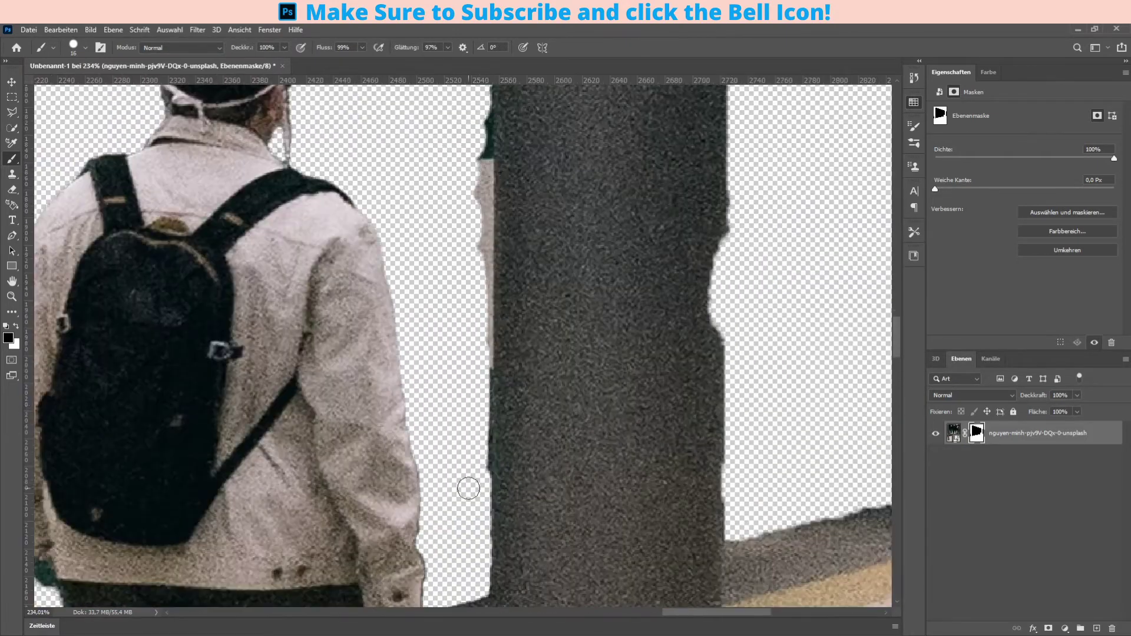
{"action": "scroll", "coordinate": [460, 497], "scroll_direction": "up", "scroll_amount": 2}
{"action": "key", "text": "m"}
{"action": "left_click_drag", "start_coordinate": [426, 114], "coordinate": [496, 479]}
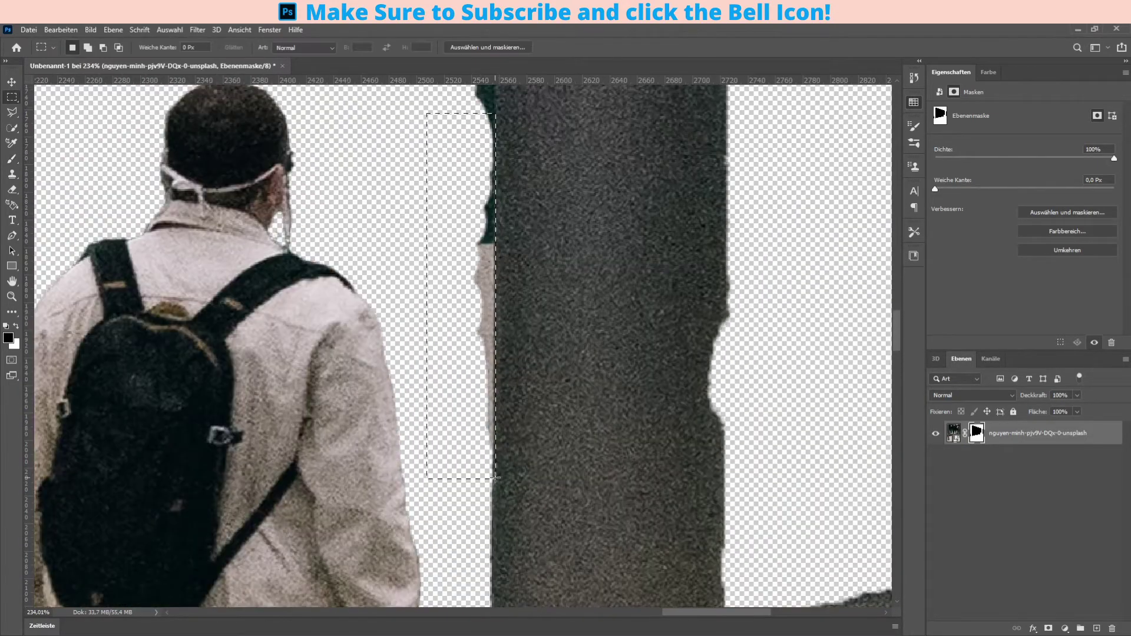
{"action": "key", "text": "b"}
{"action": "left_click_drag", "start_coordinate": [471, 117], "coordinate": [459, 306]}
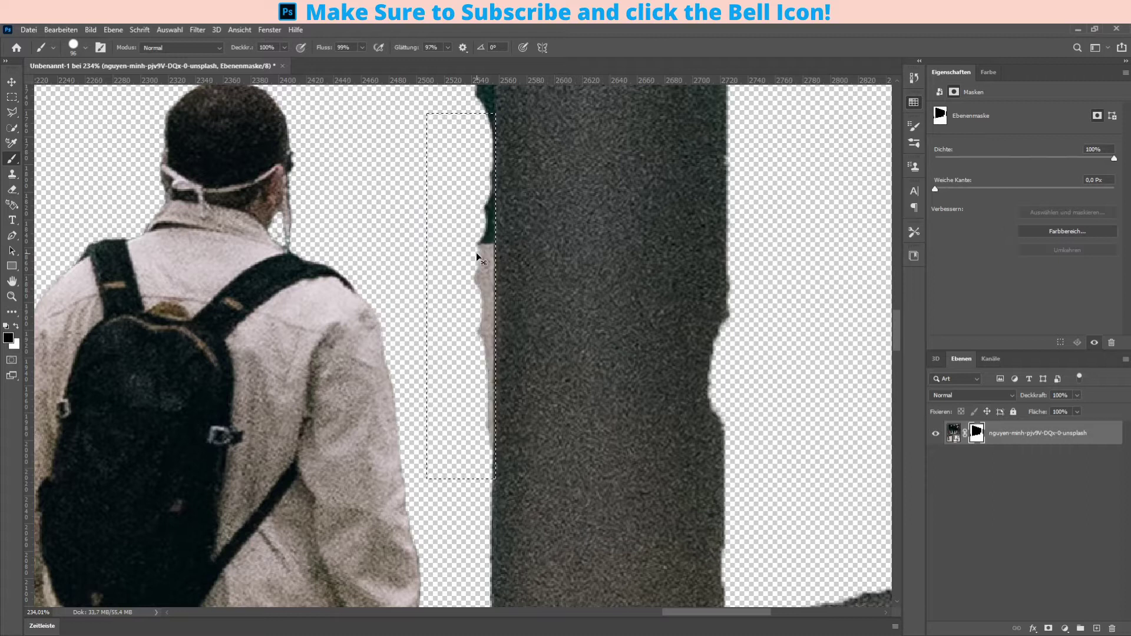
{"action": "key", "text": "w"}
{"action": "scroll", "coordinate": [510, 499], "scroll_direction": "up", "scroll_amount": 5}
{"action": "left_click", "coordinate": [6, 160]}
{"action": "scroll", "coordinate": [434, 321], "scroll_direction": "down", "scroll_amount": 2}
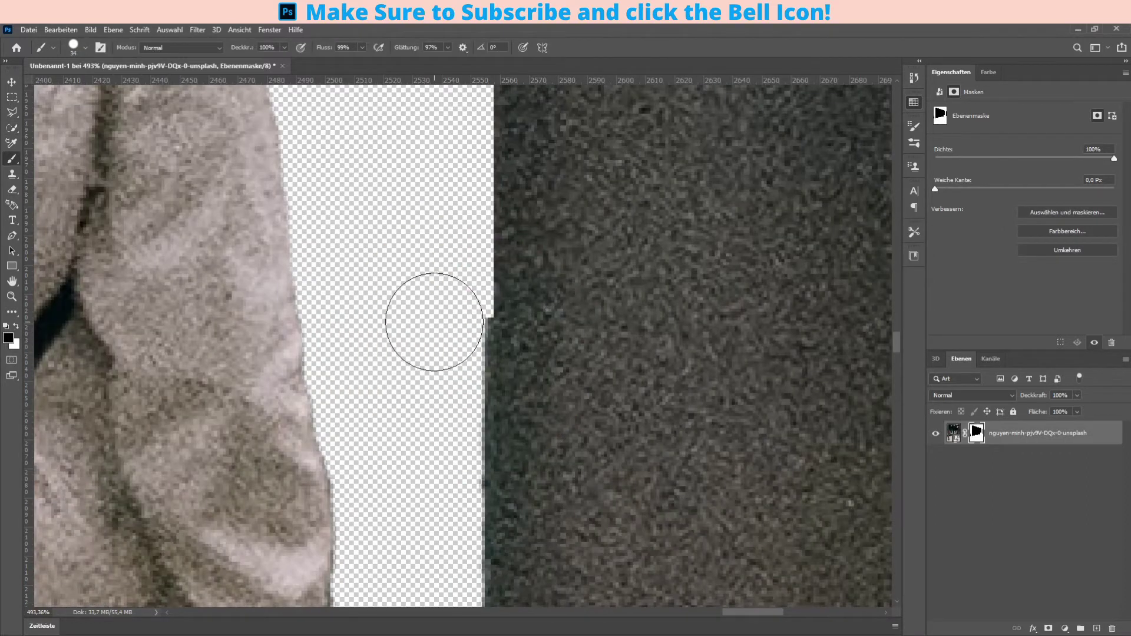
{"action": "scroll", "coordinate": [371, 298], "scroll_direction": "down", "scroll_amount": 3}
{"action": "scroll", "coordinate": [361, 302], "scroll_direction": "up", "scroll_amount": 2}
- Paint black on the mask along the ceiling edge of the back wall
{"action": "scroll", "coordinate": [404, 289], "scroll_direction": "down", "scroll_amount": 3}
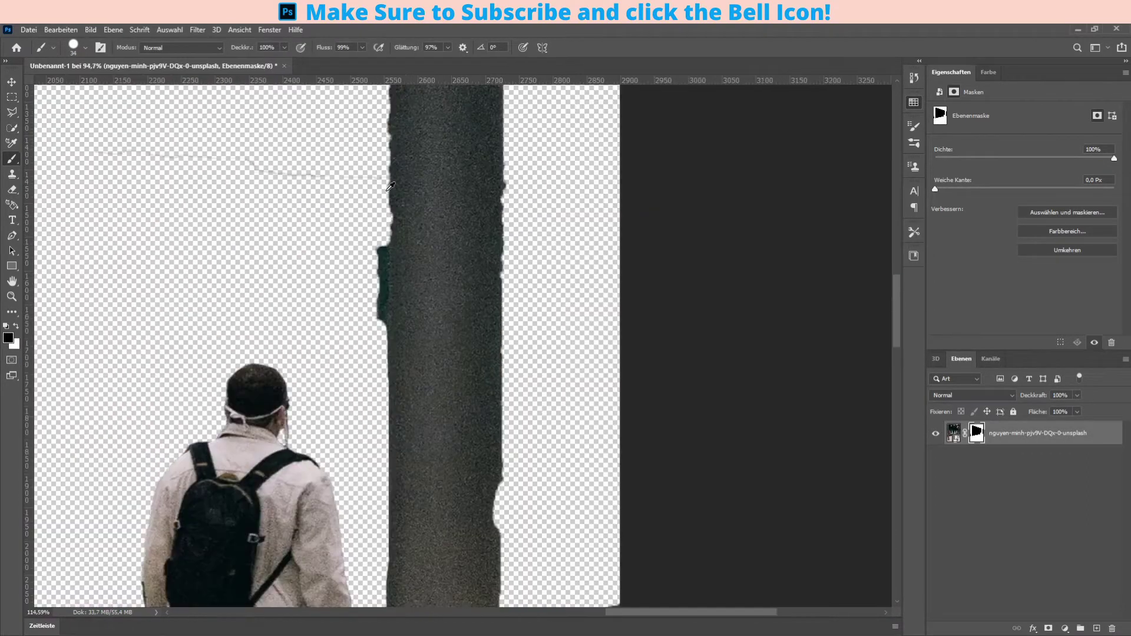
{"action": "scroll", "coordinate": [360, 405], "scroll_direction": "up", "scroll_amount": 3}
{"action": "scroll", "coordinate": [302, 293], "scroll_direction": "up", "scroll_amount": 3}
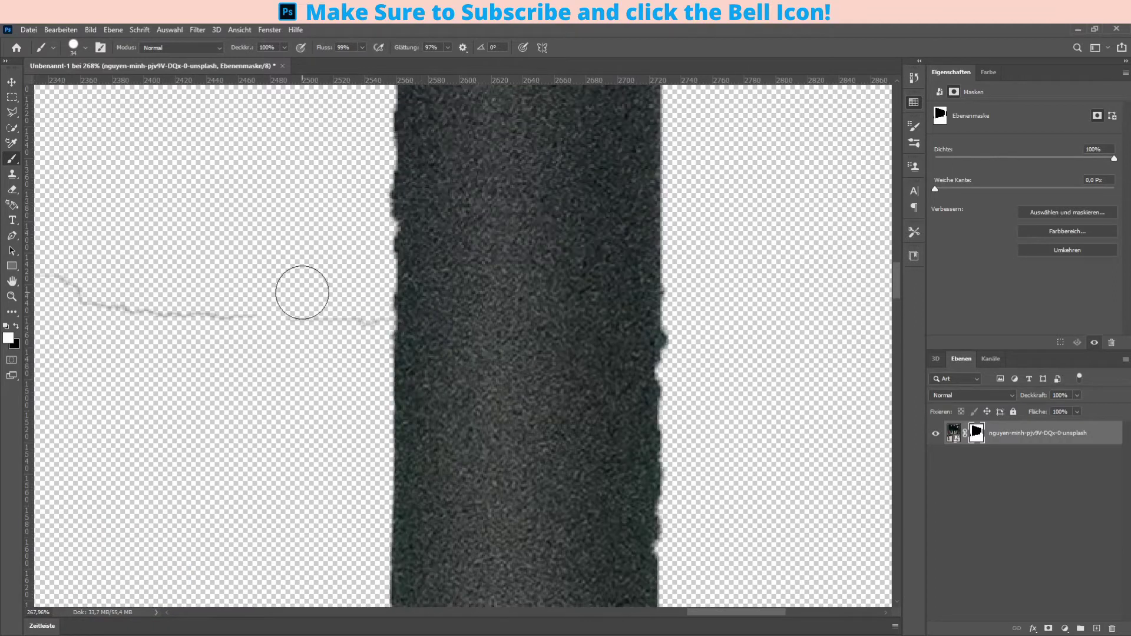
{"action": "scroll", "coordinate": [422, 186], "scroll_direction": "up", "scroll_amount": 1}
{"action": "scroll", "coordinate": [417, 189], "scroll_direction": "up", "scroll_amount": 1}
{"action": "scroll", "coordinate": [442, 195], "scroll_direction": "up", "scroll_amount": 2}
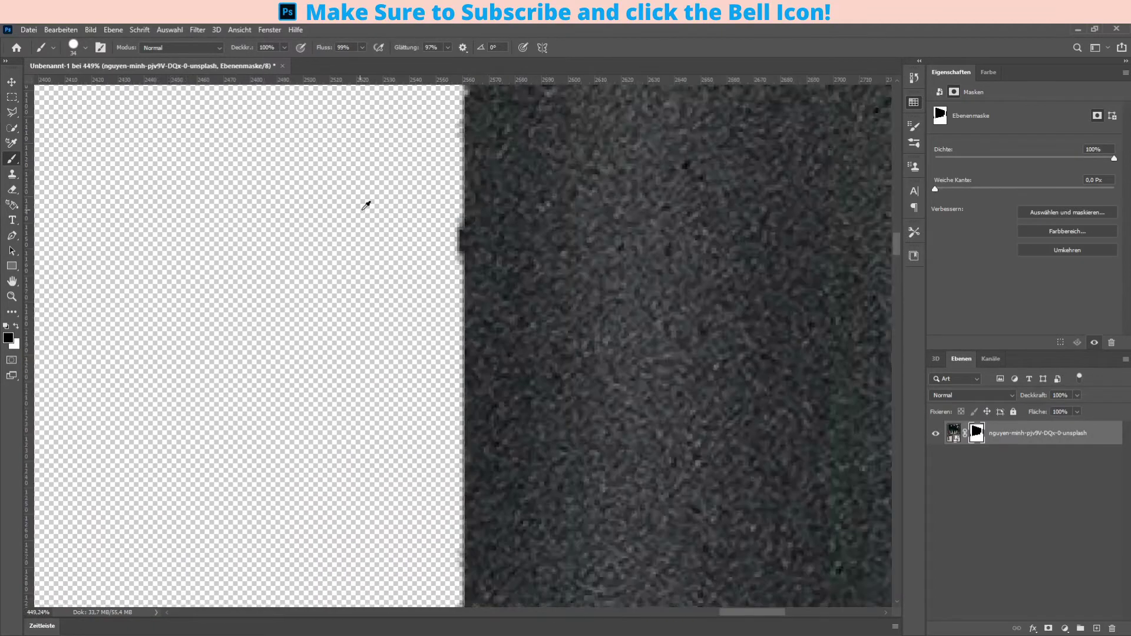
{"action": "scroll", "coordinate": [366, 202], "scroll_direction": "down", "scroll_amount": 6}
{"action": "key", "text": "x"}
{"action": "key", "text": "x"}
{"action": "left_click_drag", "start_coordinate": [294, 181], "coordinate": [329, 188]}
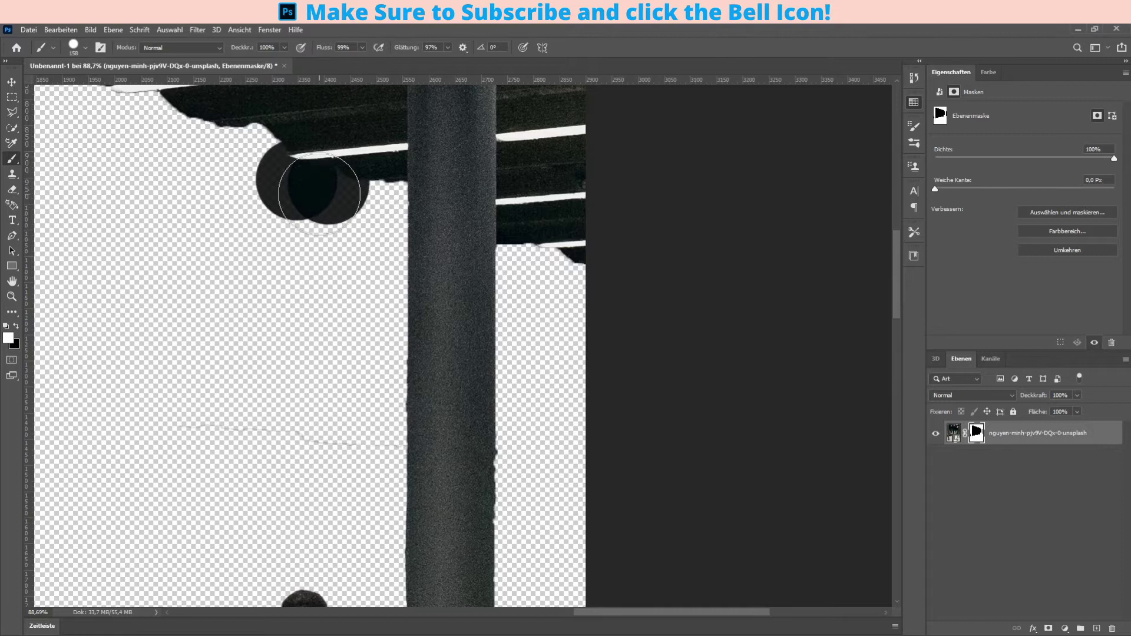
- Touch up stray dabs near the ceiling and start a straight polygonal selection along the ceiling line
{"action": "key", "text": "x"}
{"action": "left_click", "coordinate": [254, 165]}
{"action": "scroll", "coordinate": [293, 220], "scroll_direction": "up", "scroll_amount": 3}
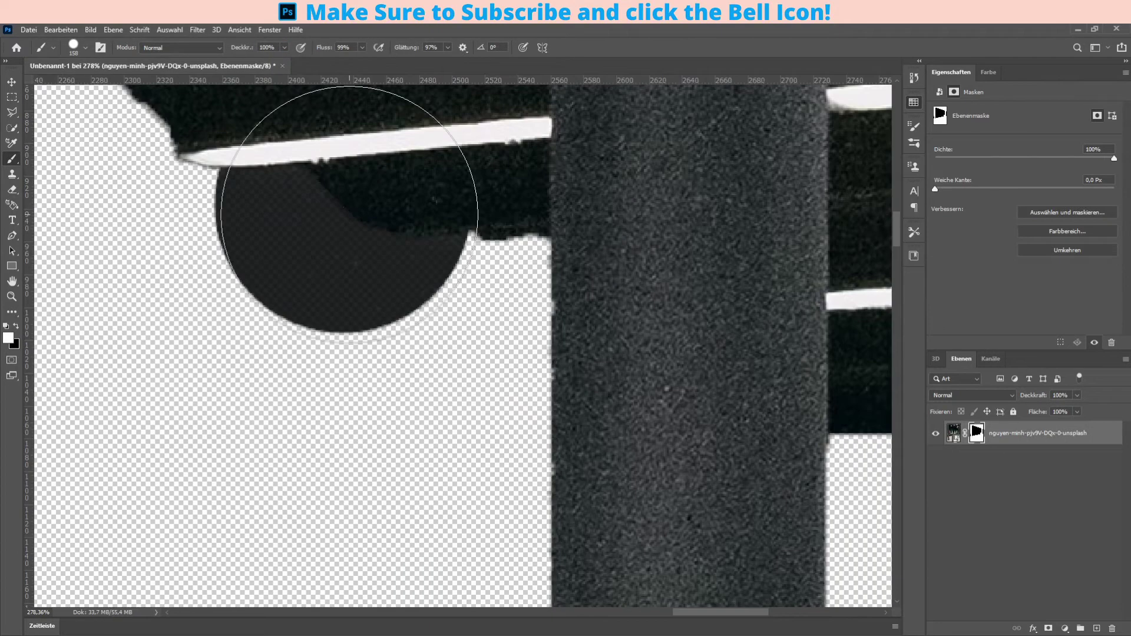
{"action": "key", "text": "x"}
{"action": "left_click", "coordinate": [348, 235]}
{"action": "key", "text": "x"}
{"action": "left_click", "coordinate": [267, 302]}
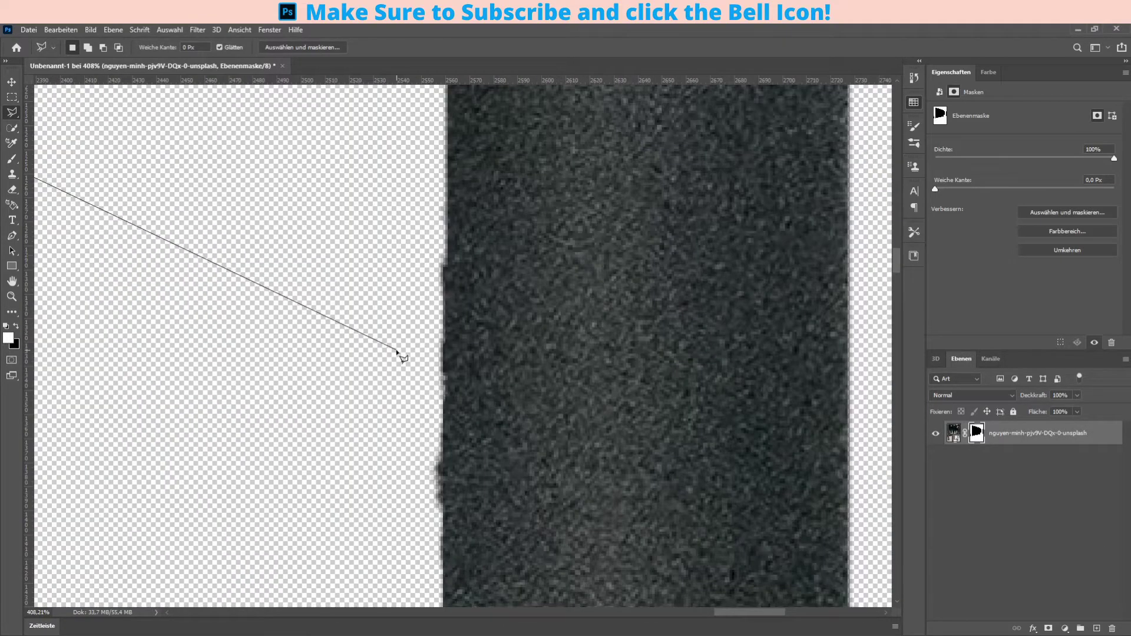
{"action": "left_click", "coordinate": [445, 467]}
{"action": "scroll", "coordinate": [446, 353], "scroll_direction": "up", "scroll_amount": 5}
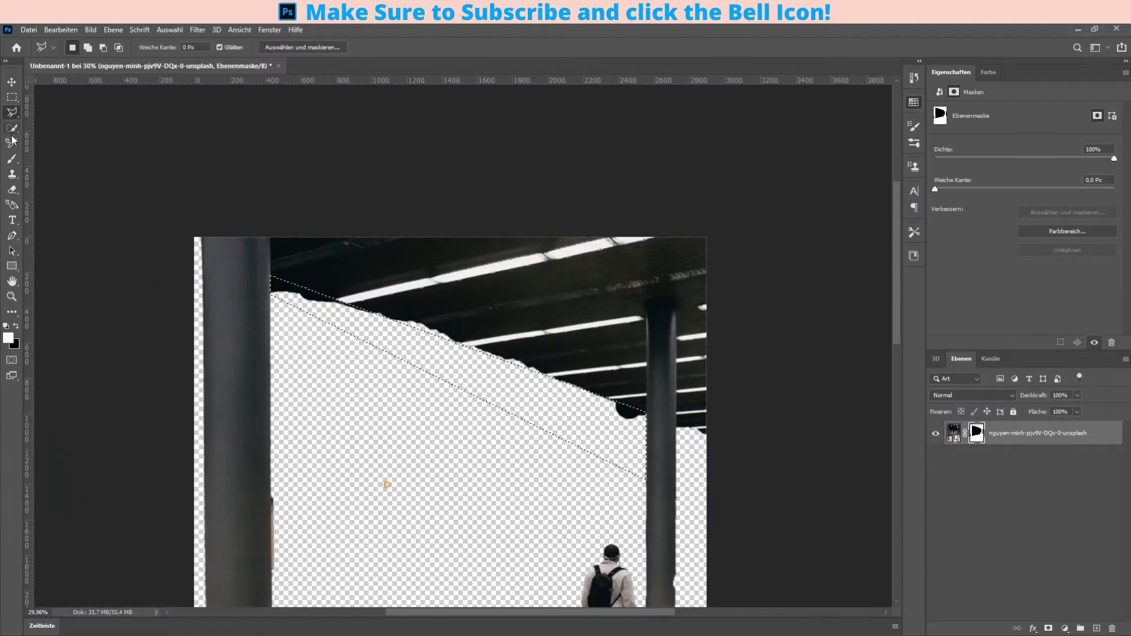
- Set a black-and-white brush and zoom around the mask edges at the pillars and person
{"action": "key", "text": "b"}
{"action": "key", "text": "x"}
{"action": "scroll", "coordinate": [807, 461], "scroll_direction": "up", "scroll_amount": 5}
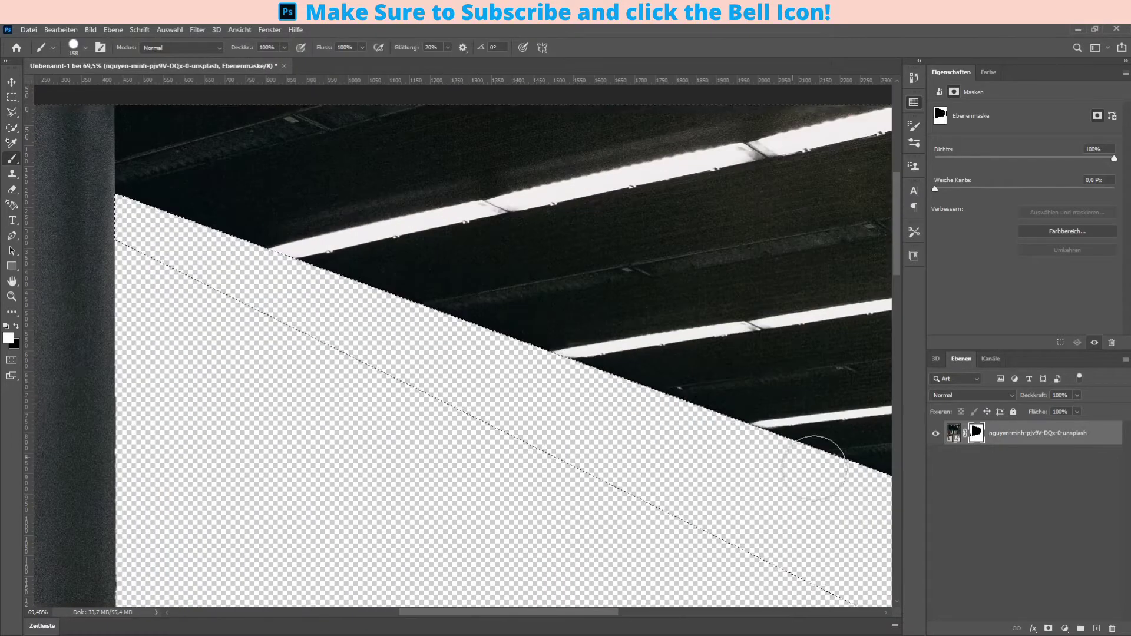
{"action": "scroll", "coordinate": [569, 356], "scroll_direction": "down", "scroll_amount": 4}
{"action": "scroll", "coordinate": [727, 421], "scroll_direction": "up", "scroll_amount": 5}
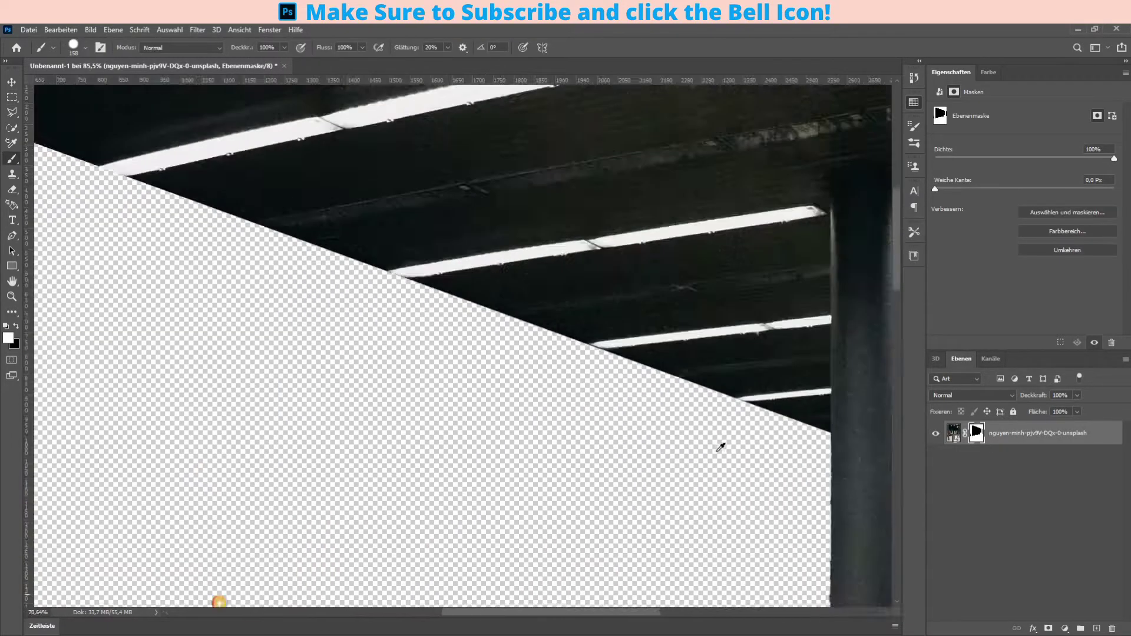
{"action": "scroll", "coordinate": [719, 447], "scroll_direction": "down", "scroll_amount": 5}
{"action": "scroll", "coordinate": [492, 468], "scroll_direction": "up", "scroll_amount": 5}
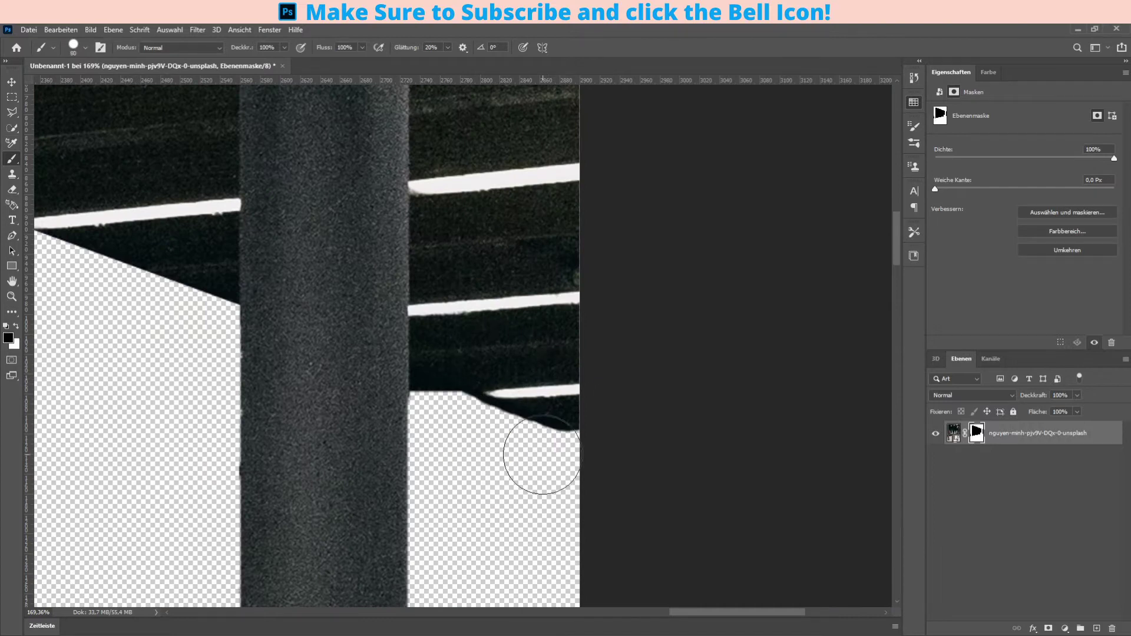
{"action": "scroll", "coordinate": [433, 428], "scroll_direction": "up", "scroll_amount": 5}
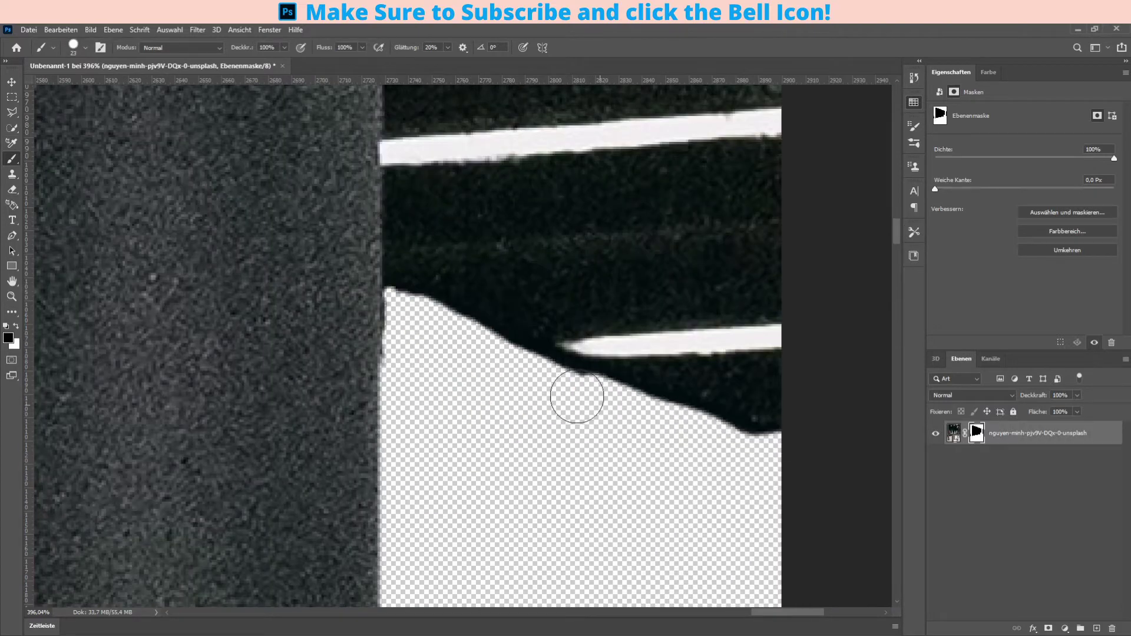
{"action": "scroll", "coordinate": [701, 441], "scroll_direction": "down", "scroll_amount": 5}
{"action": "scroll", "coordinate": [487, 371], "scroll_direction": "up", "scroll_amount": 5}
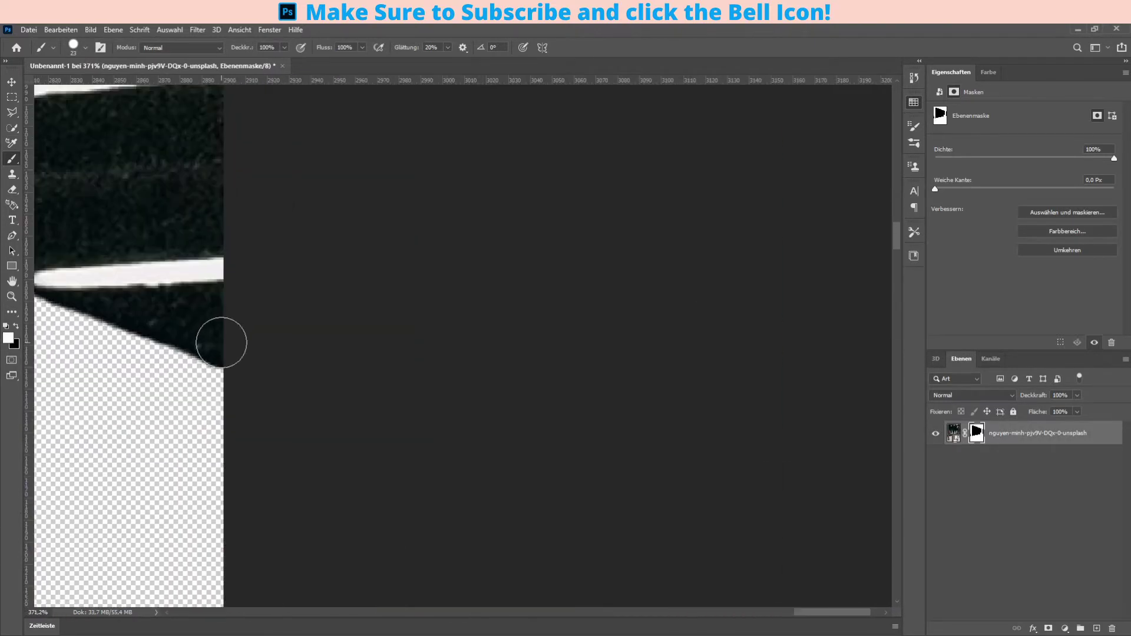
{"action": "scroll", "coordinate": [221, 342], "scroll_direction": "down", "scroll_amount": 5}
{"action": "scroll", "coordinate": [335, 274], "scroll_direction": "up", "scroll_amount": 3}
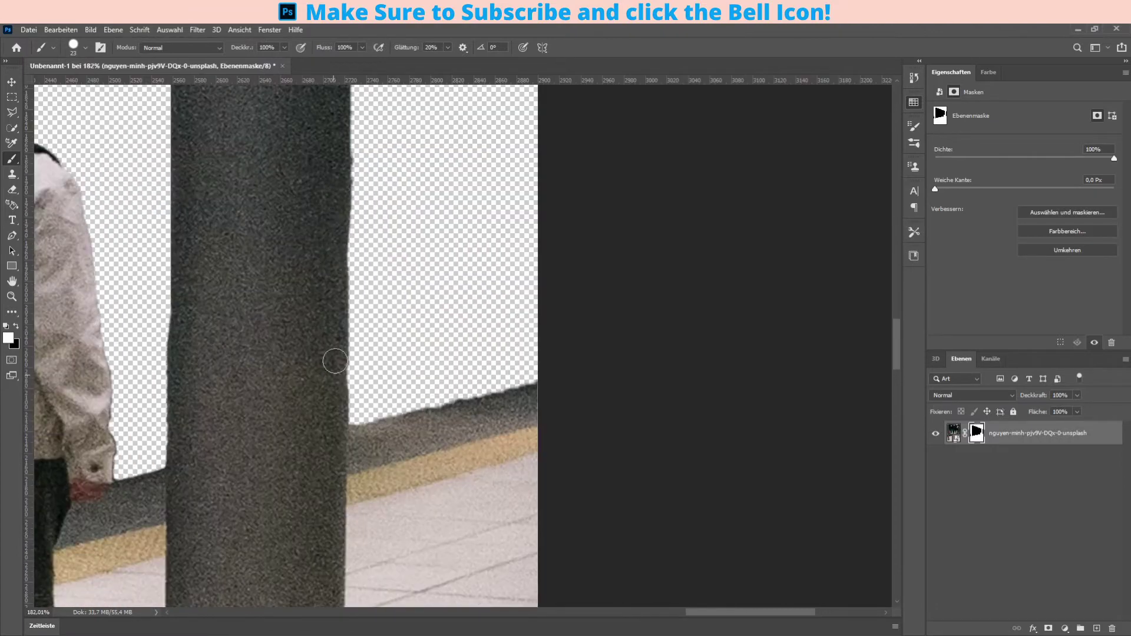
{"action": "scroll", "coordinate": [307, 282], "scroll_direction": "up", "scroll_amount": 1}
{"action": "scroll", "coordinate": [328, 335], "scroll_direction": "down", "scroll_amount": 4}
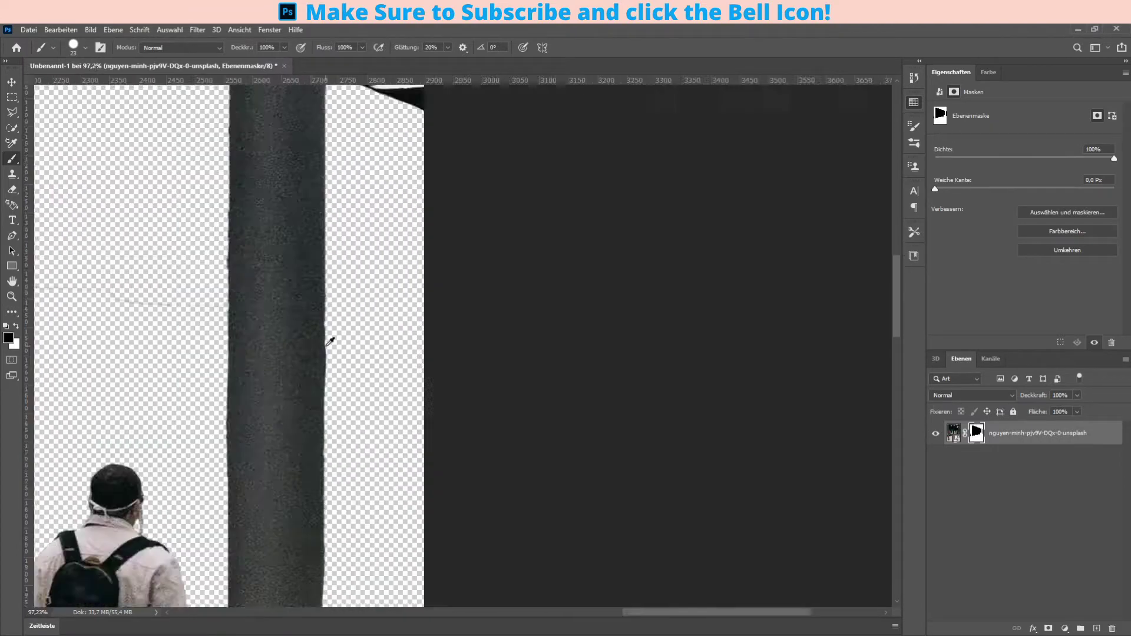
{"action": "scroll", "coordinate": [315, 171], "scroll_direction": "up", "scroll_amount": 4}
{"action": "scroll", "coordinate": [265, 234], "scroll_direction": "down", "scroll_amount": 5}
{"action": "scroll", "coordinate": [481, 450], "scroll_direction": "up", "scroll_amount": 2}
{"action": "scroll", "coordinate": [106, 265], "scroll_direction": "up", "scroll_amount": 4}
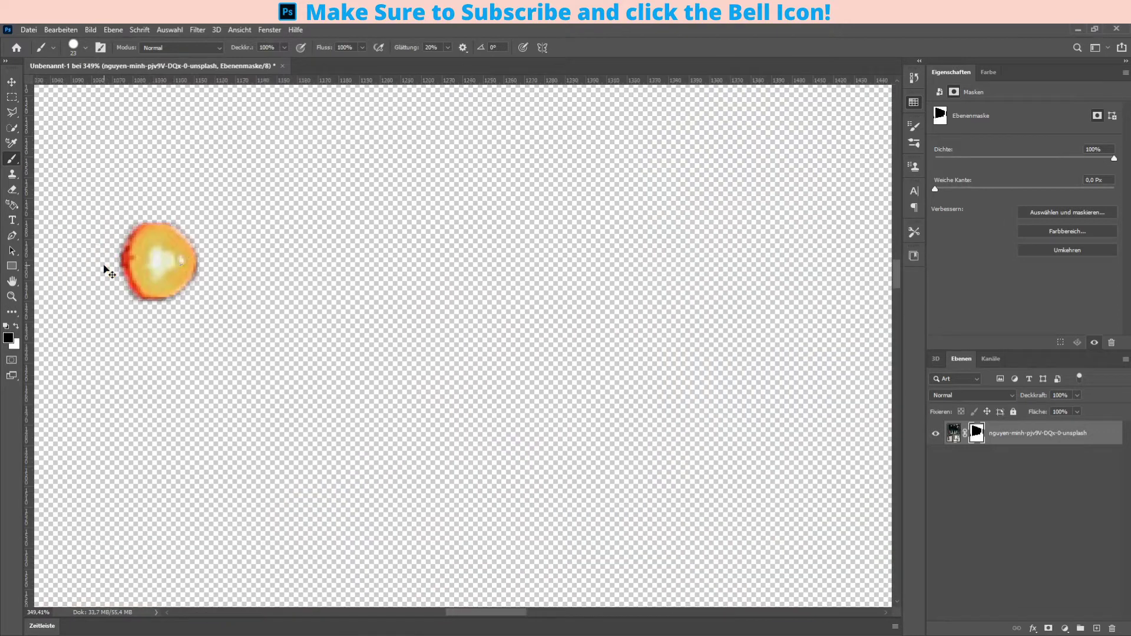
{"action": "scroll", "coordinate": [424, 379], "scroll_direction": "down", "scroll_amount": 3}
{"action": "scroll", "coordinate": [358, 206], "scroll_direction": "up", "scroll_amount": 2}
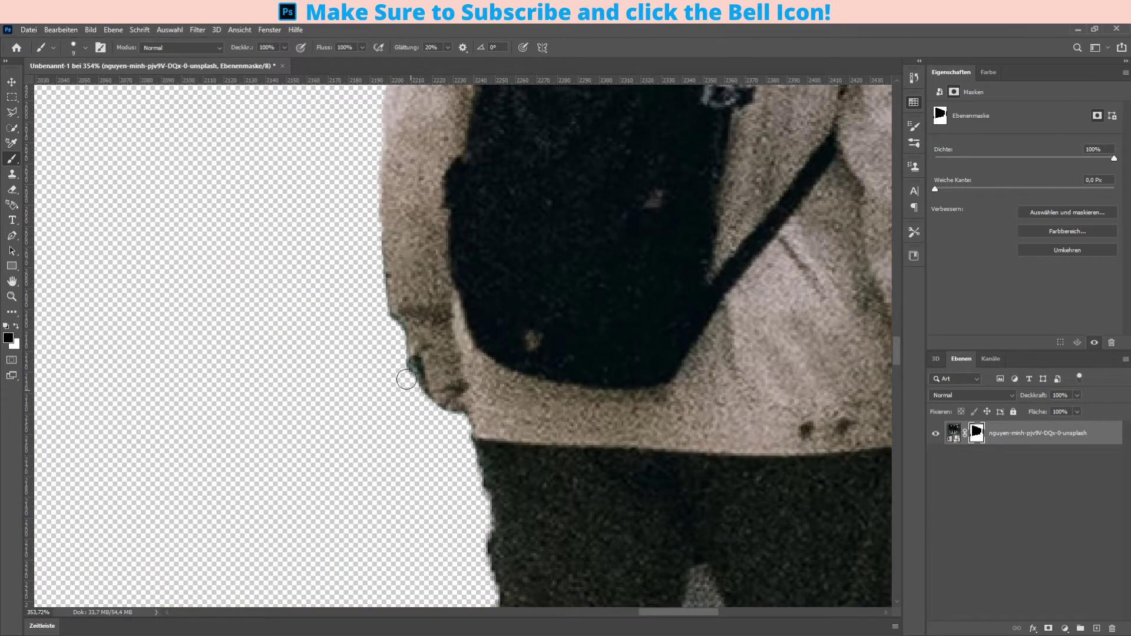
- Inspect the mask along the platform edge, toggling between revealing and hiding paint
{"action": "scroll", "coordinate": [406, 379], "scroll_direction": "down", "scroll_amount": 4}
{"action": "scroll", "coordinate": [406, 378], "scroll_direction": "up", "scroll_amount": 5}
{"action": "scroll", "coordinate": [426, 467], "scroll_direction": "down", "scroll_amount": 5}
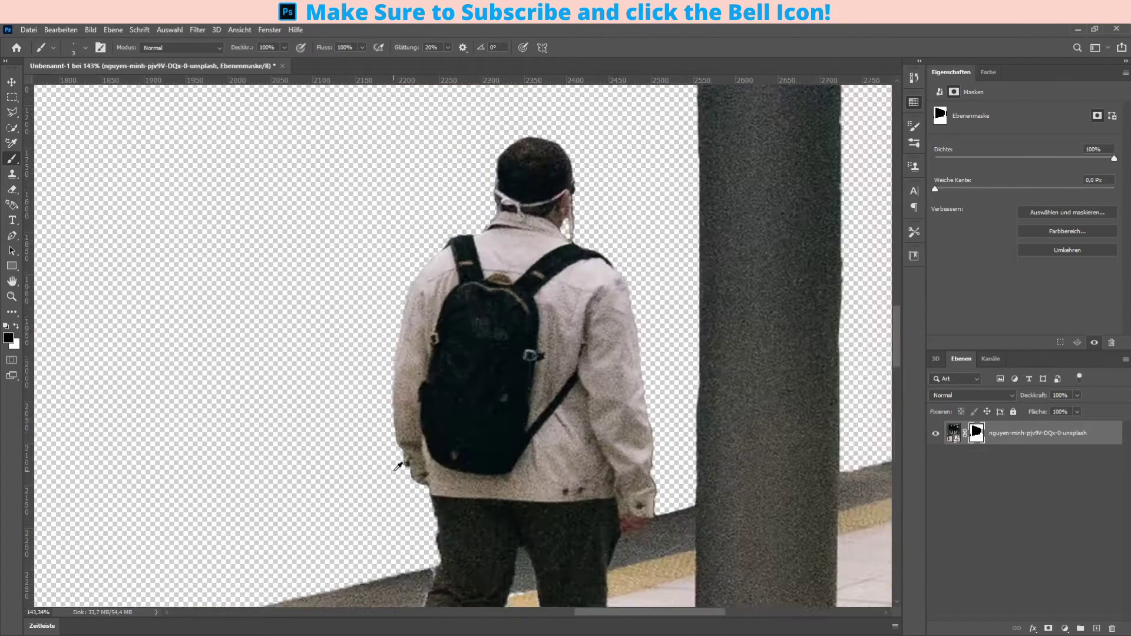
{"action": "scroll", "coordinate": [412, 353], "scroll_direction": "up", "scroll_amount": 3}
{"action": "scroll", "coordinate": [413, 353], "scroll_direction": "up", "scroll_amount": 2}
{"action": "scroll", "coordinate": [450, 384], "scroll_direction": "down", "scroll_amount": 2}
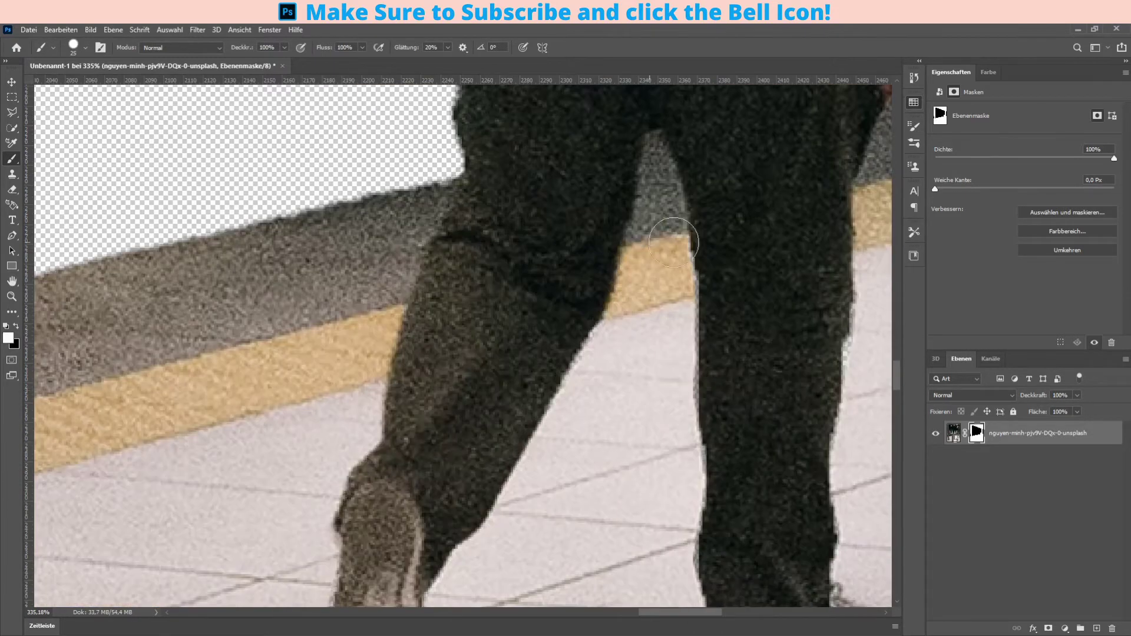
{"action": "scroll", "coordinate": [450, 384], "scroll_direction": "down", "scroll_amount": 2}
{"action": "scroll", "coordinate": [430, 354], "scroll_direction": "up", "scroll_amount": 4}
{"action": "scroll", "coordinate": [430, 353], "scroll_direction": "up", "scroll_amount": 1}
{"action": "scroll", "coordinate": [439, 274], "scroll_direction": "down", "scroll_amount": 3}
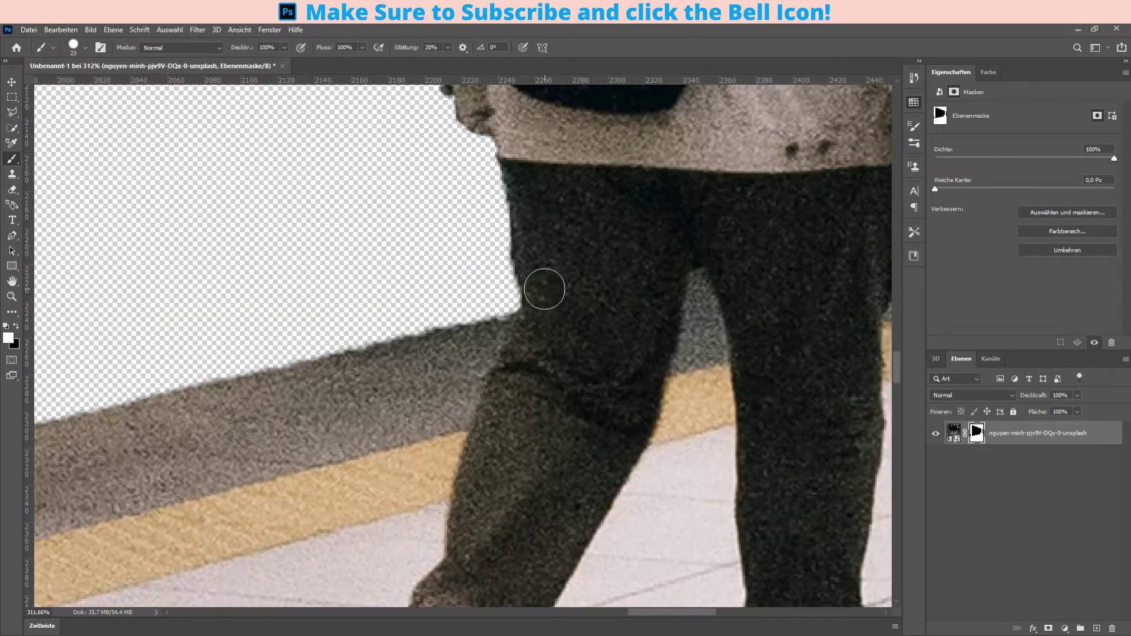
{"action": "scroll", "coordinate": [448, 282], "scroll_direction": "down", "scroll_amount": 4}
{"action": "scroll", "coordinate": [377, 412], "scroll_direction": "down", "scroll_amount": 3}
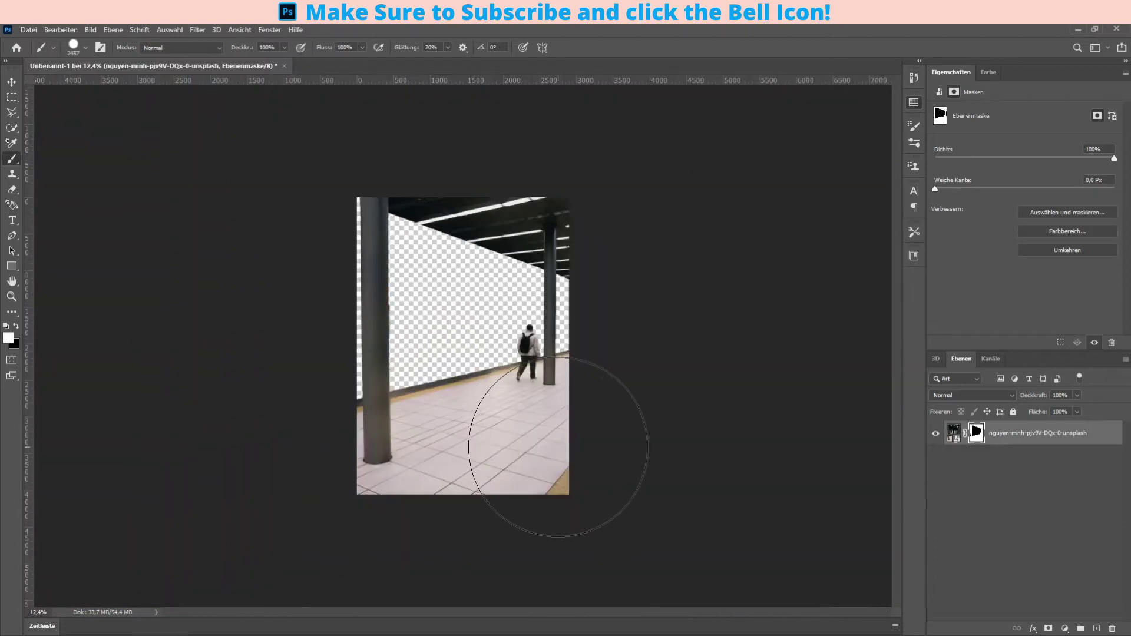
{"action": "scroll", "coordinate": [448, 353], "scroll_direction": "up", "scroll_amount": 5}
{"action": "scroll", "coordinate": [298, 253], "scroll_direction": "up", "scroll_amount": 3}
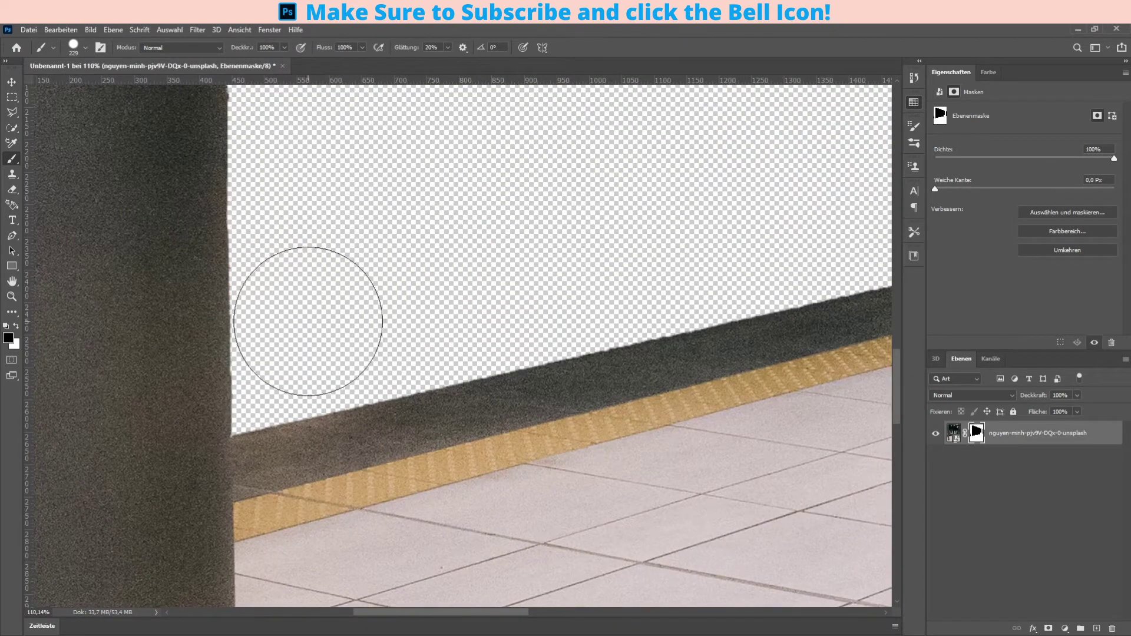
{"action": "scroll", "coordinate": [308, 321], "scroll_direction": "down", "scroll_amount": 2}
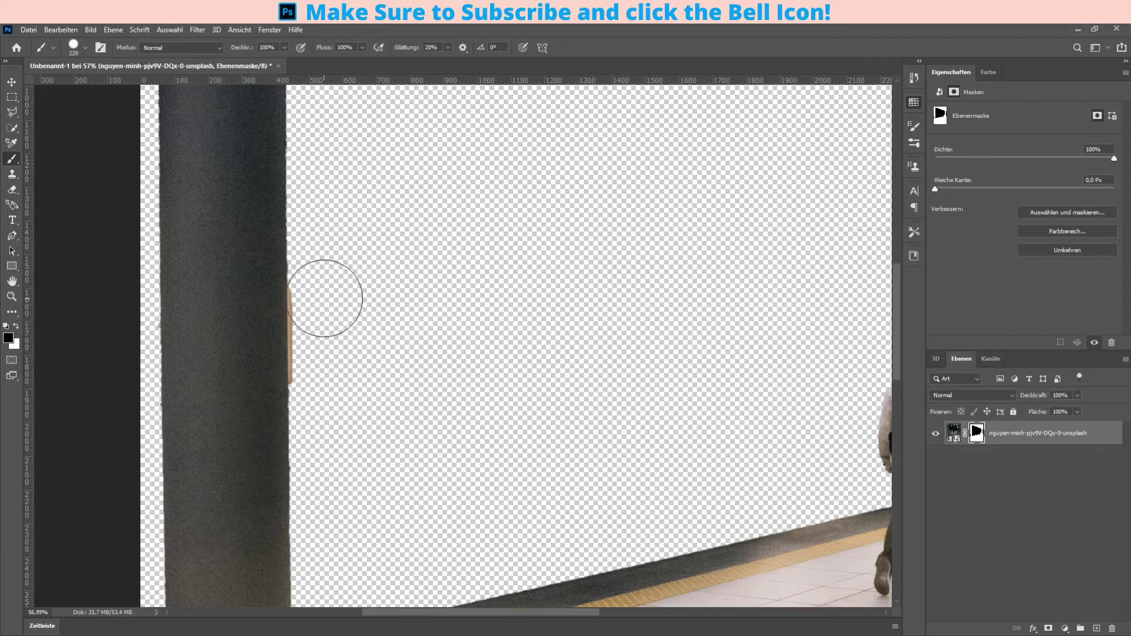
{"action": "scroll", "coordinate": [253, 283], "scroll_direction": "up", "scroll_amount": 2}
{"action": "key", "text": "x"}
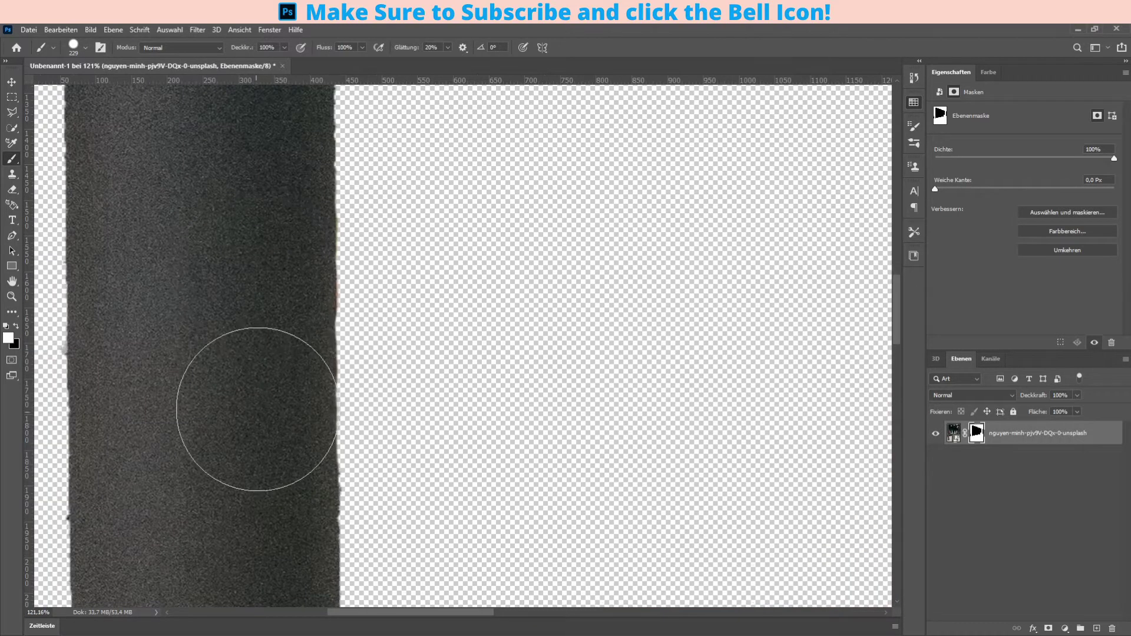
{"action": "key", "text": "x"}
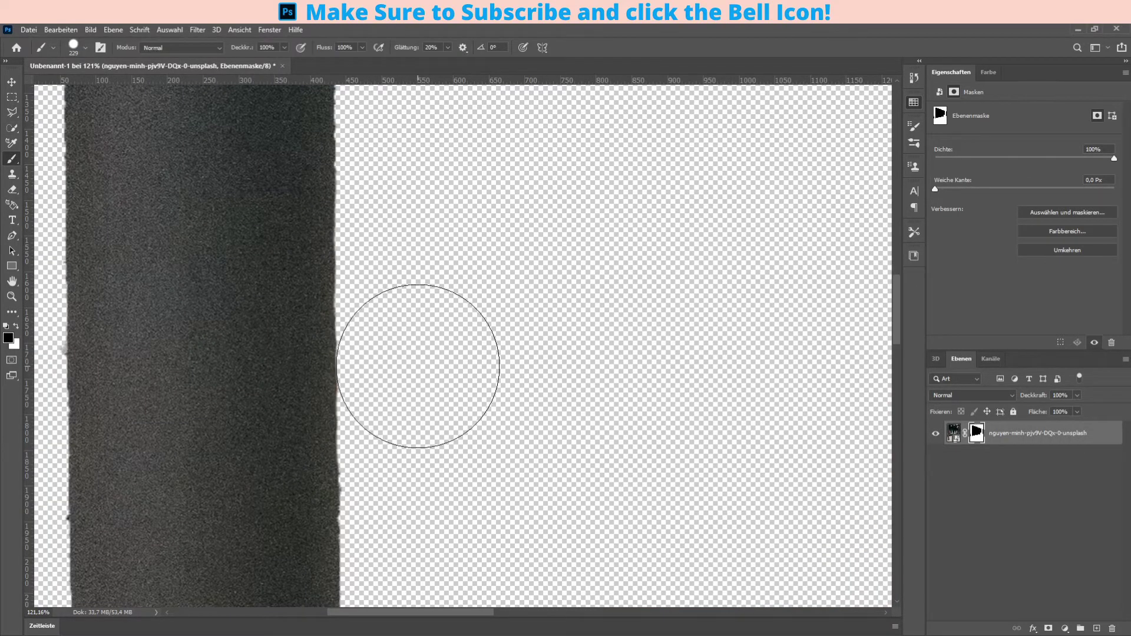
{"action": "scroll", "coordinate": [418, 366], "scroll_direction": "down", "scroll_amount": 2}
- Distort the starfield's corners to match the back wall's perspective
{"action": "key", "text": "x"}
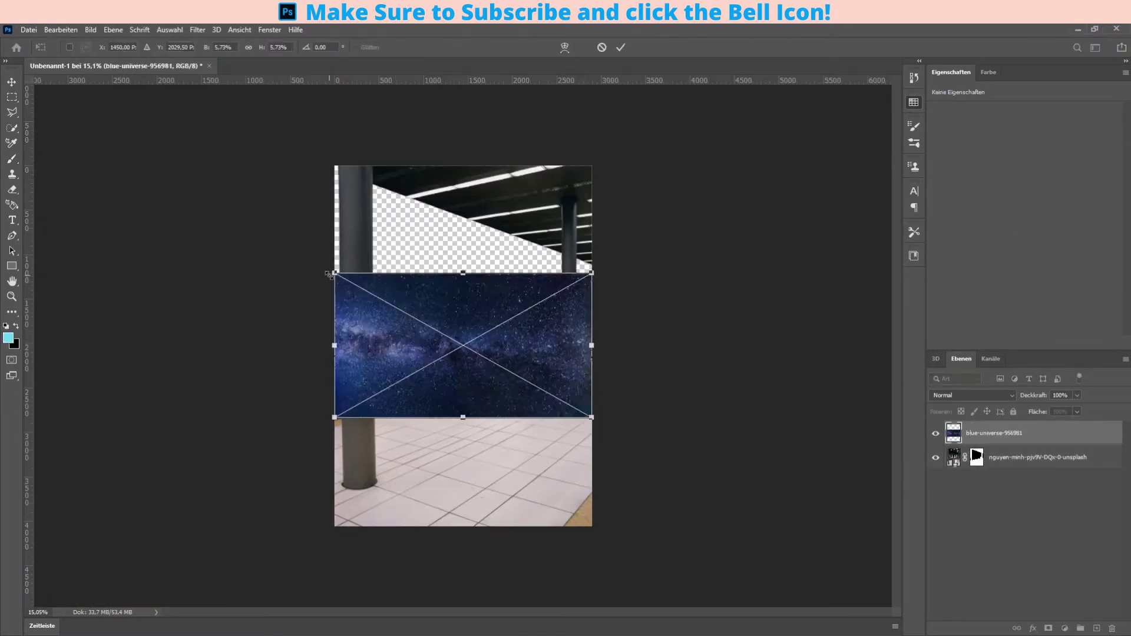
{"action": "left_click_drag", "start_coordinate": [592, 221], "coordinate": [591, 255]}
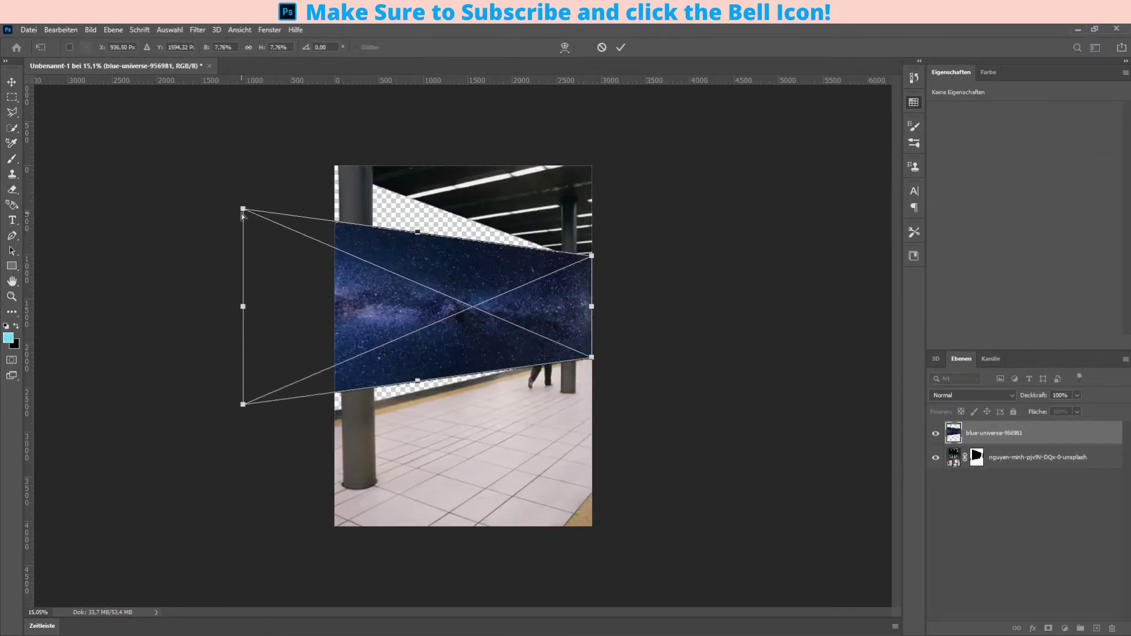
{"action": "mouse_move", "coordinate": [243, 222]}
{"action": "left_mouse_down"}
{"action": "mouse_move", "coordinate": [268, 247]}
{"action": "mouse_move", "coordinate": [254, 192]}
{"action": "left_mouse_up"}
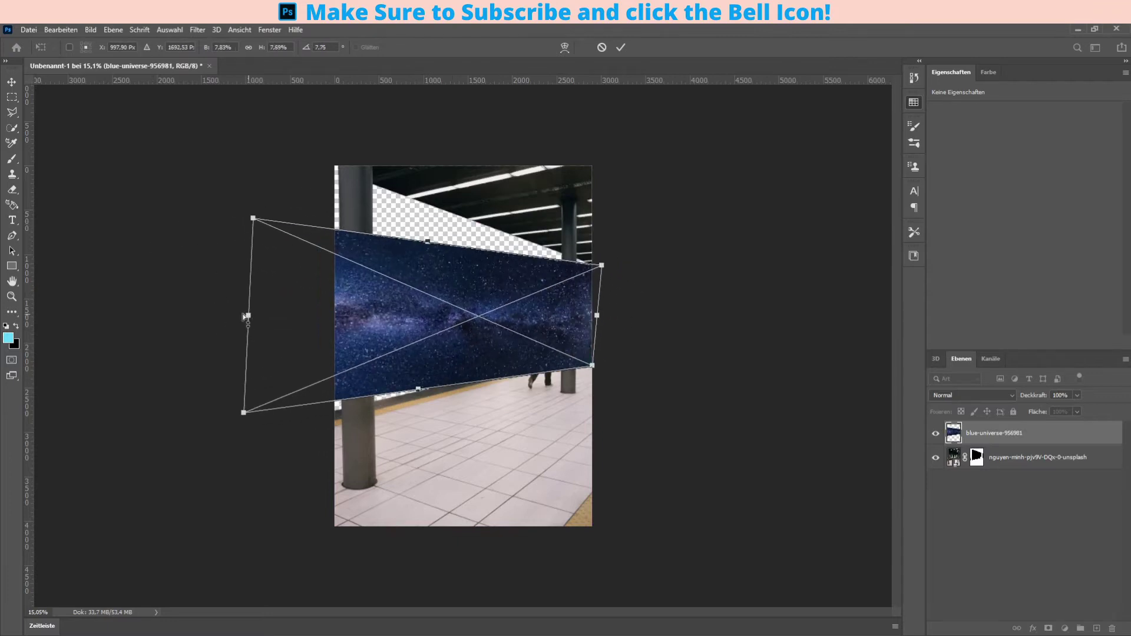
{"action": "left_click_drag", "start_coordinate": [243, 367], "coordinate": [220, 444]}
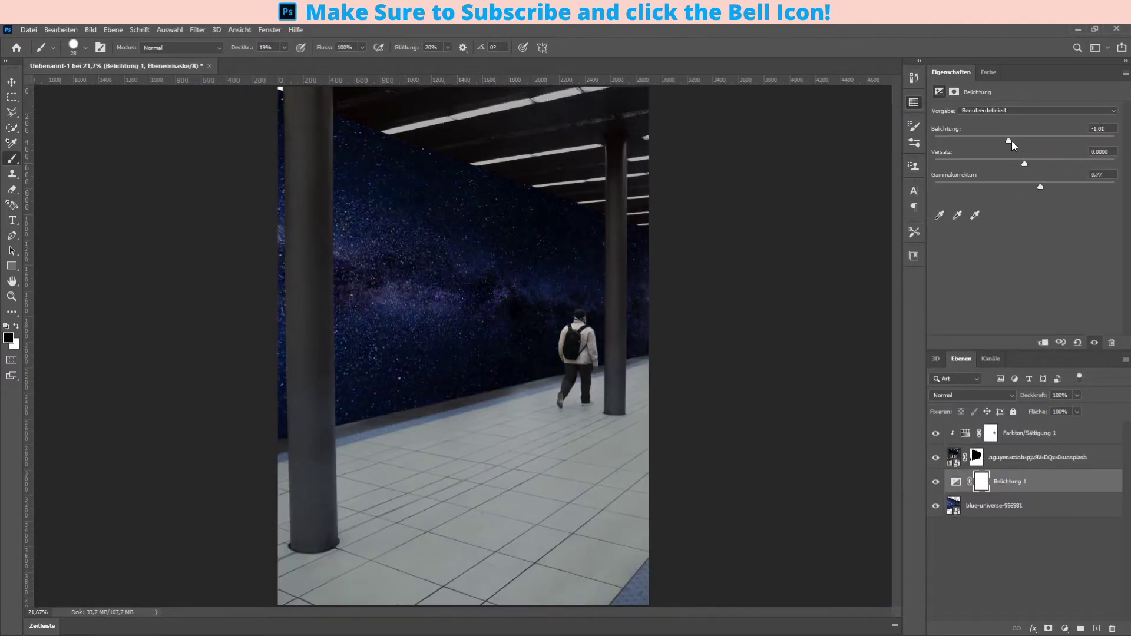
- Add a Brightness/Contrast layer with contrast lowered to -34, placed below the photo
{"action": "left_click", "coordinate": [1064, 627]}
{"action": "left_click_drag", "start_coordinate": [1023, 166], "coordinate": [999, 166]}
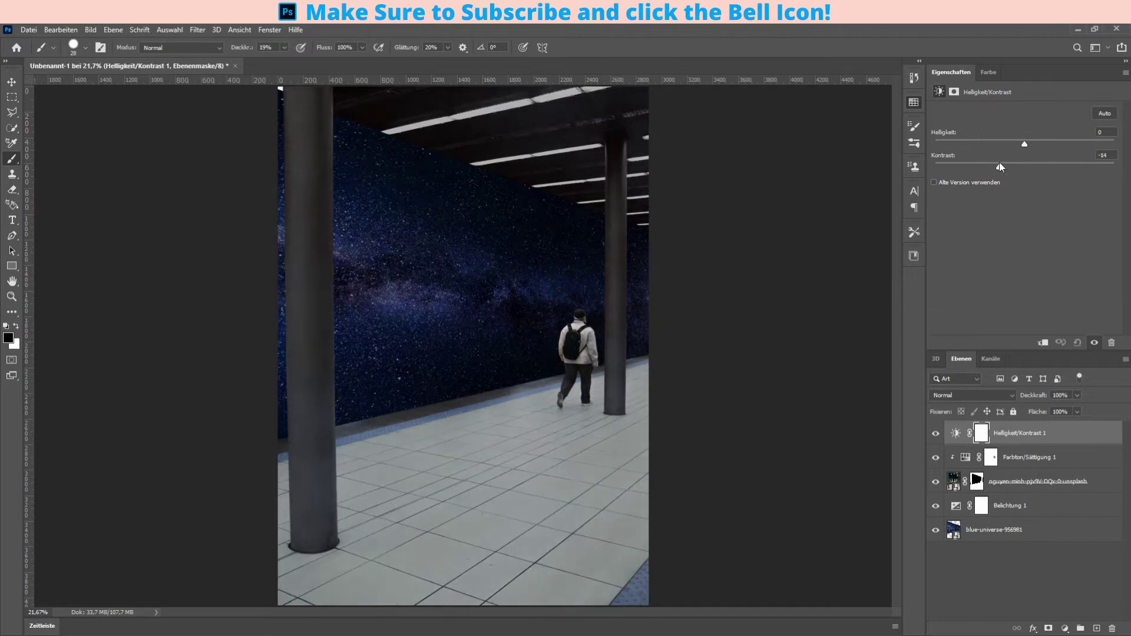
{"action": "key", "text": "ctrl+bracketleft"}
{"action": "key", "text": "ctrl+bracketleft"}
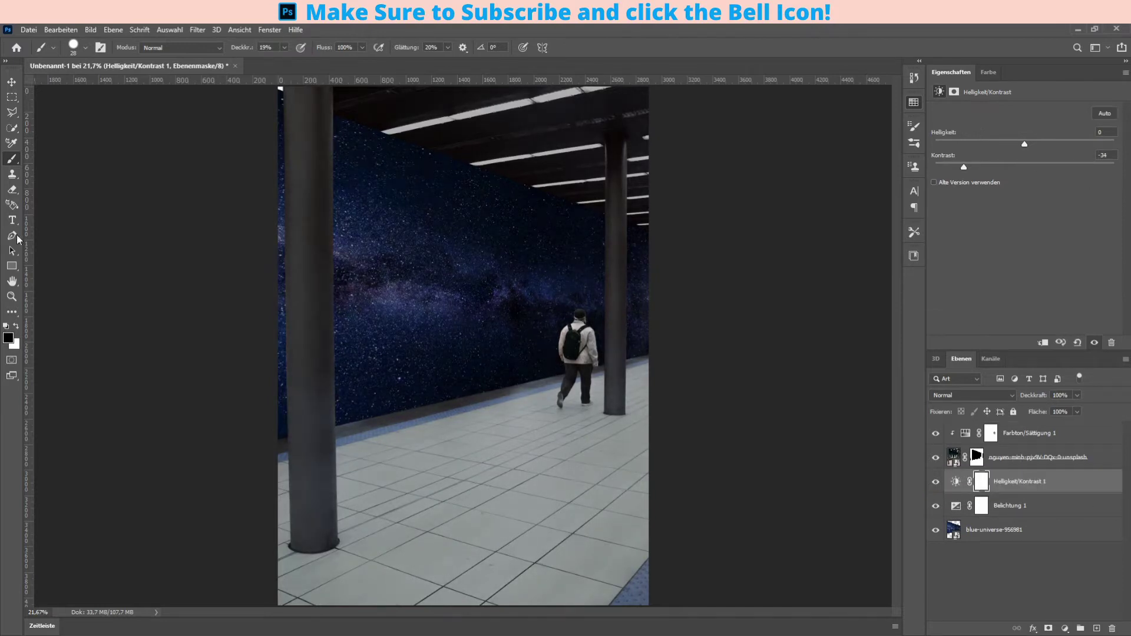
- Add a Curves layer above the starfield, bent into a brightening S-curve
{"action": "left_click", "coordinate": [1060, 530]}
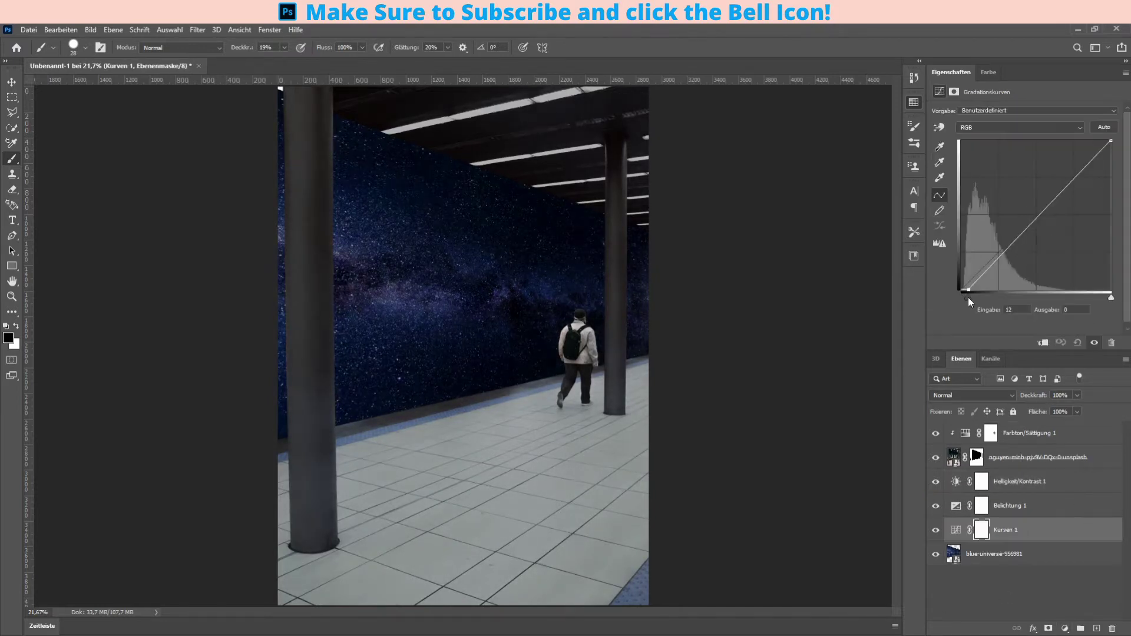
{"action": "left_click_drag", "start_coordinate": [1110, 293], "coordinate": [1066, 297]}
{"action": "left_click_drag", "start_coordinate": [996, 253], "coordinate": [990, 249]}
{"action": "left_click_drag", "start_coordinate": [1057, 171], "coordinate": [1057, 196]}
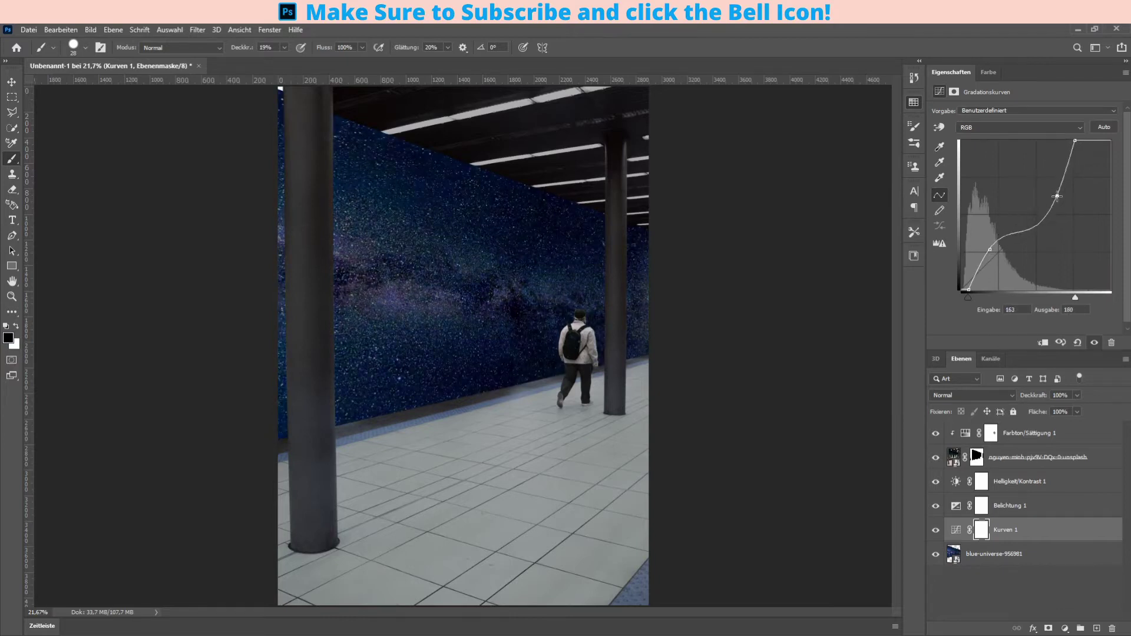
{"action": "scroll", "coordinate": [418, 429], "scroll_direction": "up", "scroll_amount": 1}
{"action": "left_click", "coordinate": [419, 430], "text": "alt"}
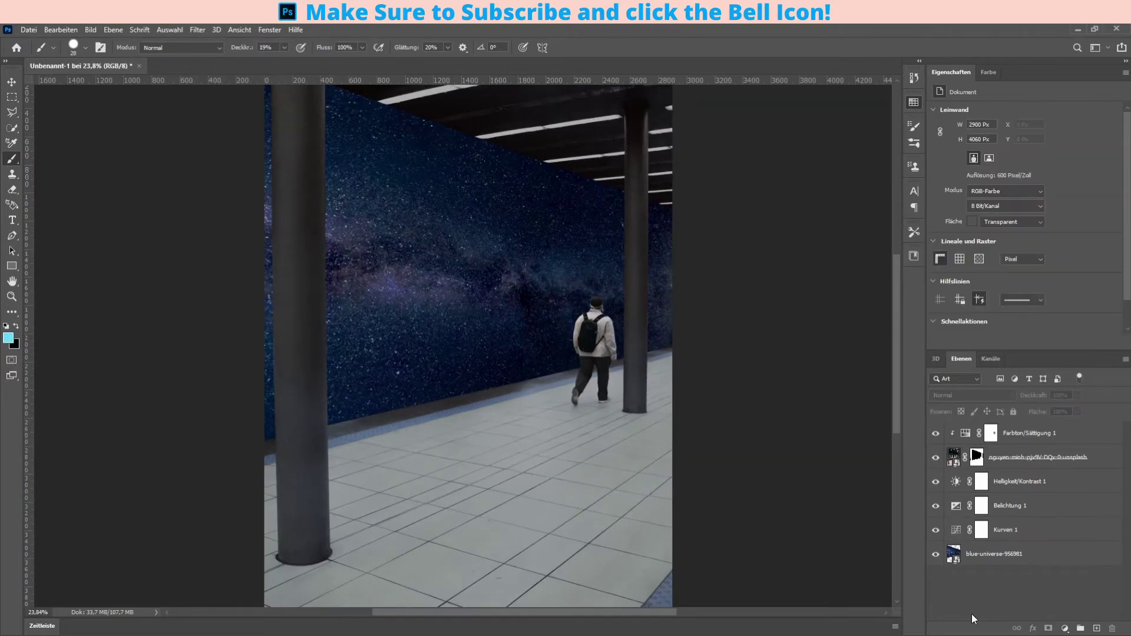
- Create a new layer above the starfield and brush soft low-opacity shading onto it
{"action": "left_click", "coordinate": [1096, 628]}
{"action": "key", "text": "d"}
{"action": "scroll", "coordinate": [439, 311], "scroll_direction": "down", "scroll_amount": 3}
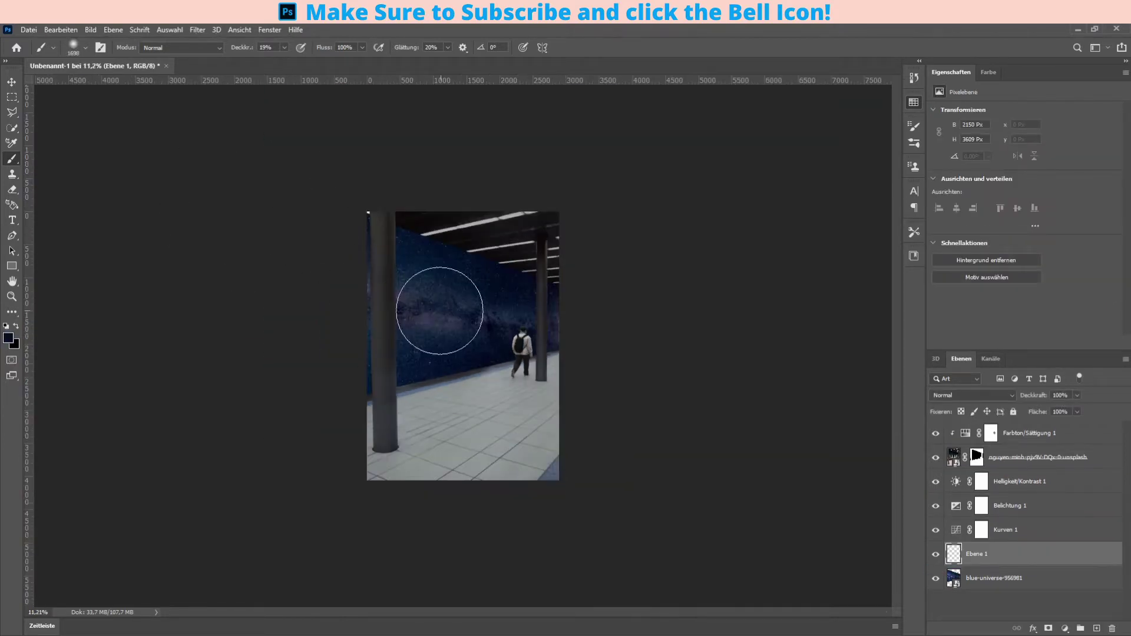
{"action": "scroll", "coordinate": [480, 398], "scroll_direction": "up", "scroll_amount": 1}
{"action": "scroll", "coordinate": [510, 434], "scroll_direction": "up", "scroll_amount": 4}
{"action": "scroll", "coordinate": [274, 424], "scroll_direction": "up", "scroll_amount": 2}
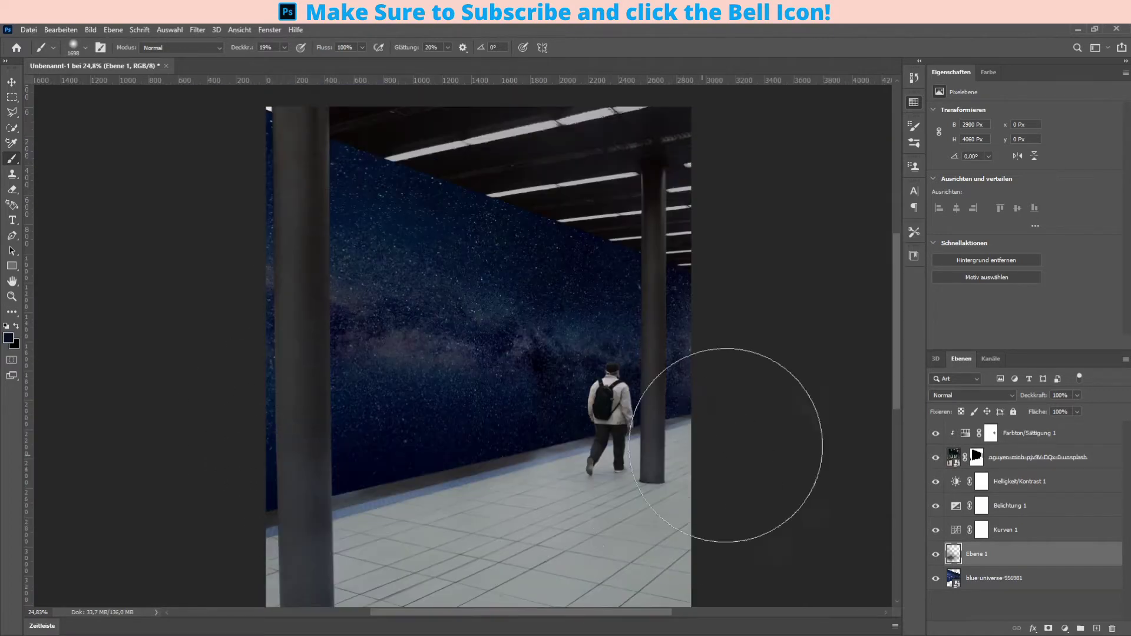
{"action": "scroll", "coordinate": [353, 182], "scroll_direction": "down", "scroll_amount": 2}
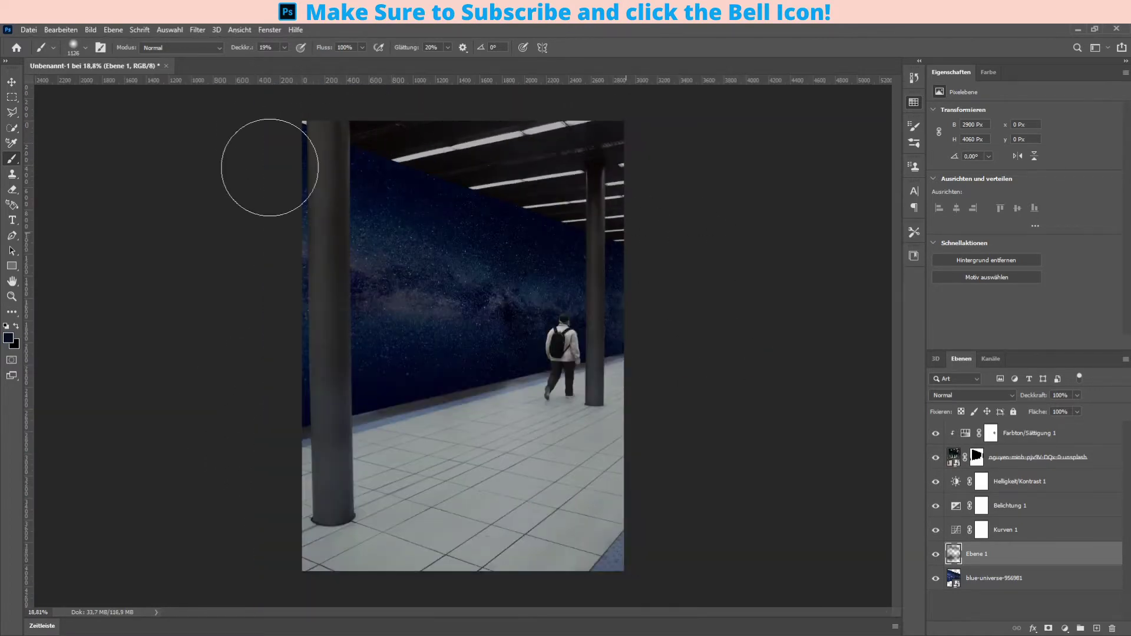
{"action": "scroll", "coordinate": [461, 345], "scroll_direction": "up", "scroll_amount": 1}
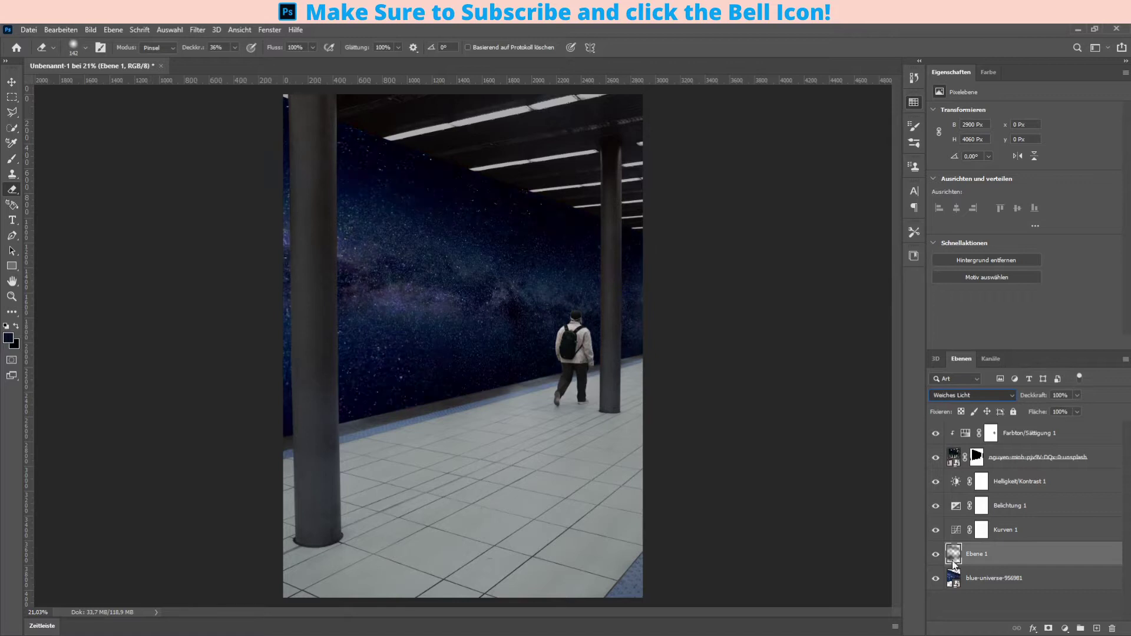
- Erase parts of the shading with a much larger eraser, leaving the layer blended in Darken
{"action": "key", "text": "bracketright"}
{"action": "key", "text": "bracketright"}
{"action": "key", "text": "bracketright"}
{"action": "scroll", "coordinate": [292, 290], "scroll_direction": "up", "scroll_amount": 2}
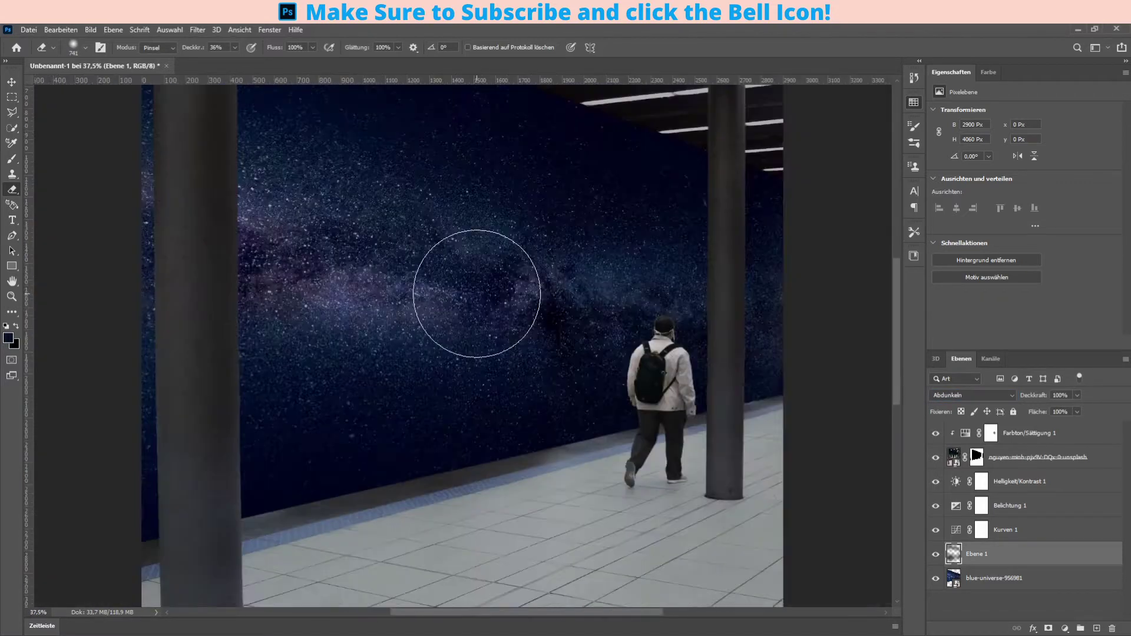
{"action": "scroll", "coordinate": [475, 283], "scroll_direction": "down", "scroll_amount": 3}
{"action": "scroll", "coordinate": [386, 328], "scroll_direction": "up", "scroll_amount": 2}
{"action": "scroll", "coordinate": [488, 430], "scroll_direction": "down", "scroll_amount": 3}
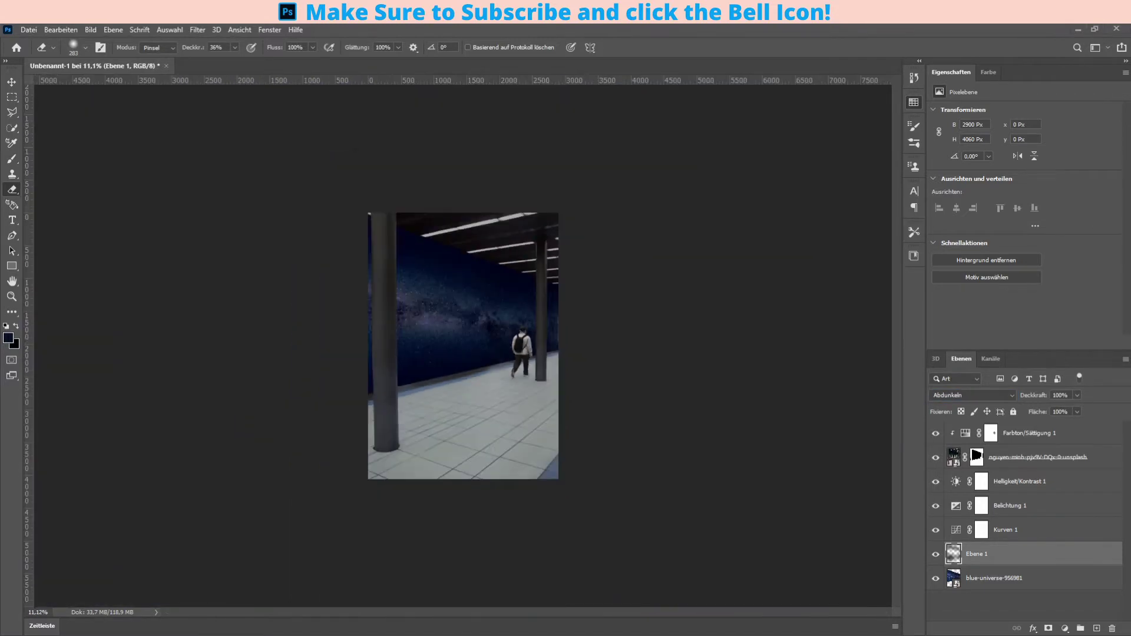
- Scale, move and angle the nebula photo onto the upper wall near the walking man
{"action": "left_click_drag", "start_coordinate": [545, 475], "coordinate": [560, 379]}
{"action": "left_click_drag", "start_coordinate": [492, 312], "coordinate": [469, 335]}
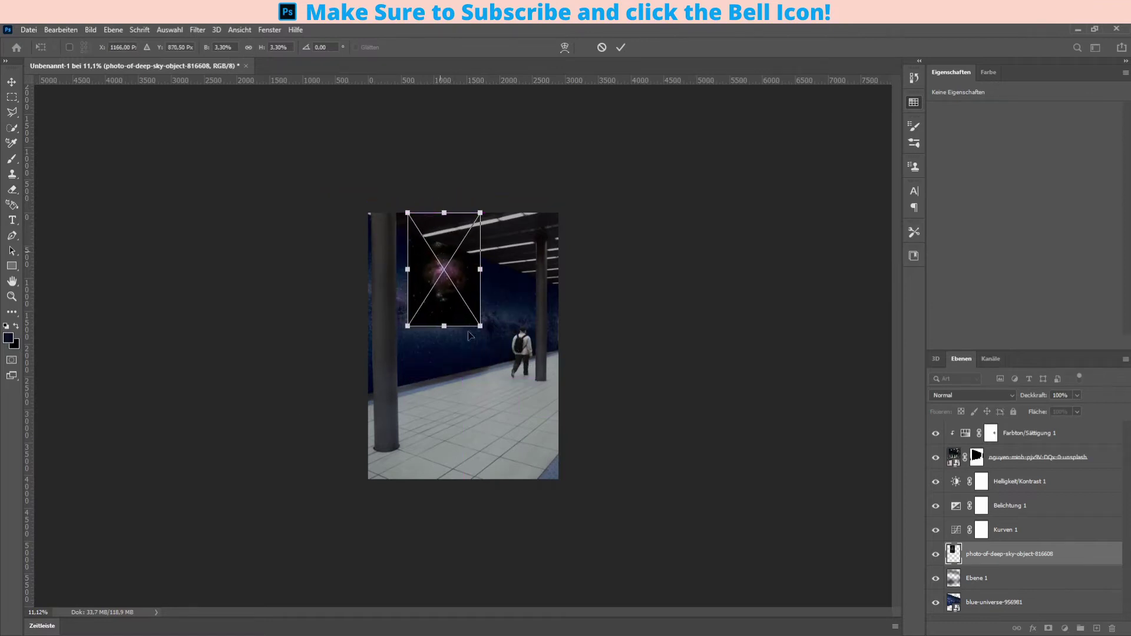
{"action": "left_click_drag", "start_coordinate": [448, 283], "coordinate": [506, 318]}
{"action": "left_click_drag", "start_coordinate": [583, 330], "coordinate": [616, 341]}
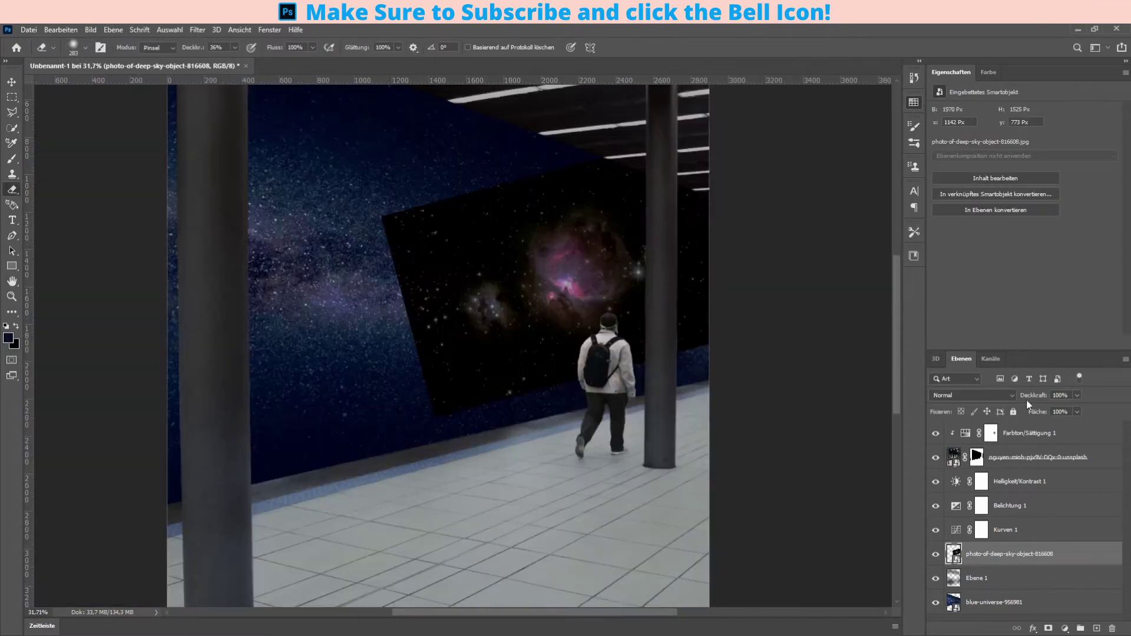
- Cycle through blend modes and settle on Lighten (Aufhellen) for the nebula
{"action": "key", "text": "shift+plus"}
{"action": "key", "text": "shift+plus"}
{"action": "key", "text": "shift+plus"}
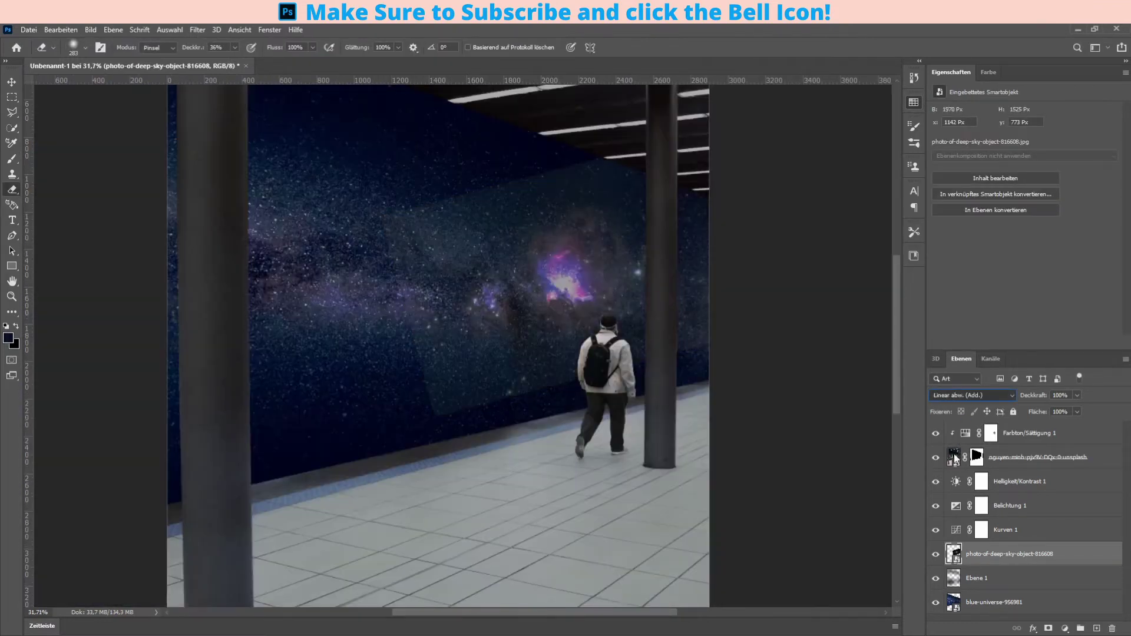
{"action": "key", "text": "shift+plus"}
{"action": "key", "text": "shift+plus"}
{"action": "key", "text": "shift+plus"}
{"action": "key", "text": "shift+plus"}
{"action": "key", "text": "shift+plus"}
{"action": "key", "text": "shift+plus"}
{"action": "key", "text": "shift+plus"}
{"action": "key", "text": "shift+plus"}
{"action": "key", "text": "shift+plus"}
{"action": "key", "text": "shift+minus"}
{"action": "key", "text": "shift+minus"}
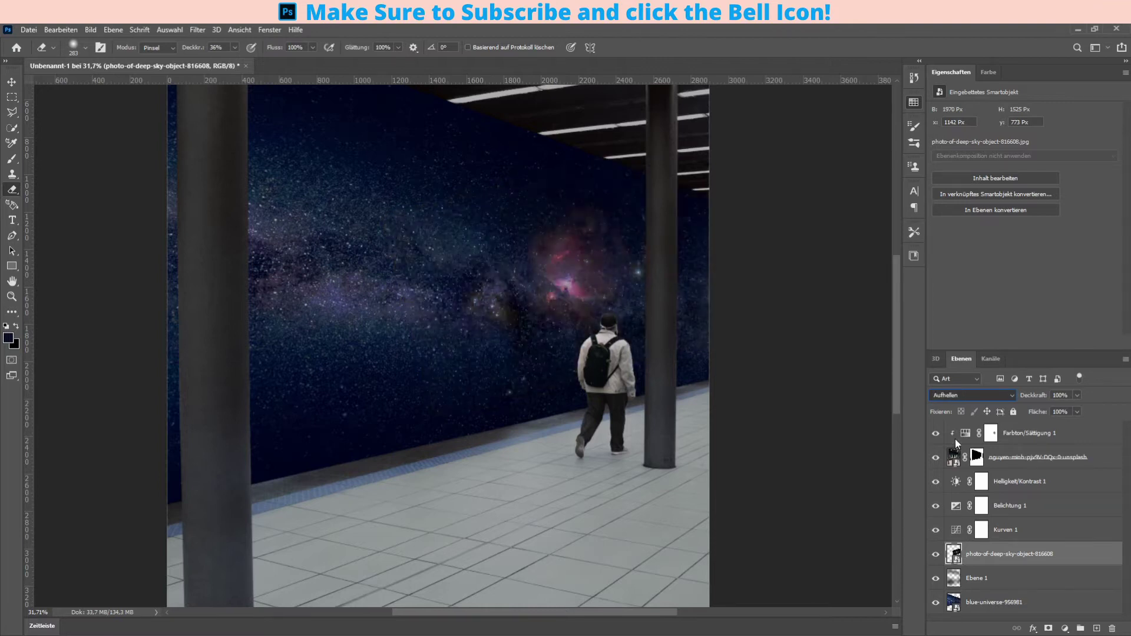
{"action": "key", "text": "shift+minus"}
{"action": "key", "text": "shift+minus"}
{"action": "key", "text": "shift+minus"}
{"action": "key", "text": "shift+minus"}
{"action": "key", "text": "shift+alt+g"}
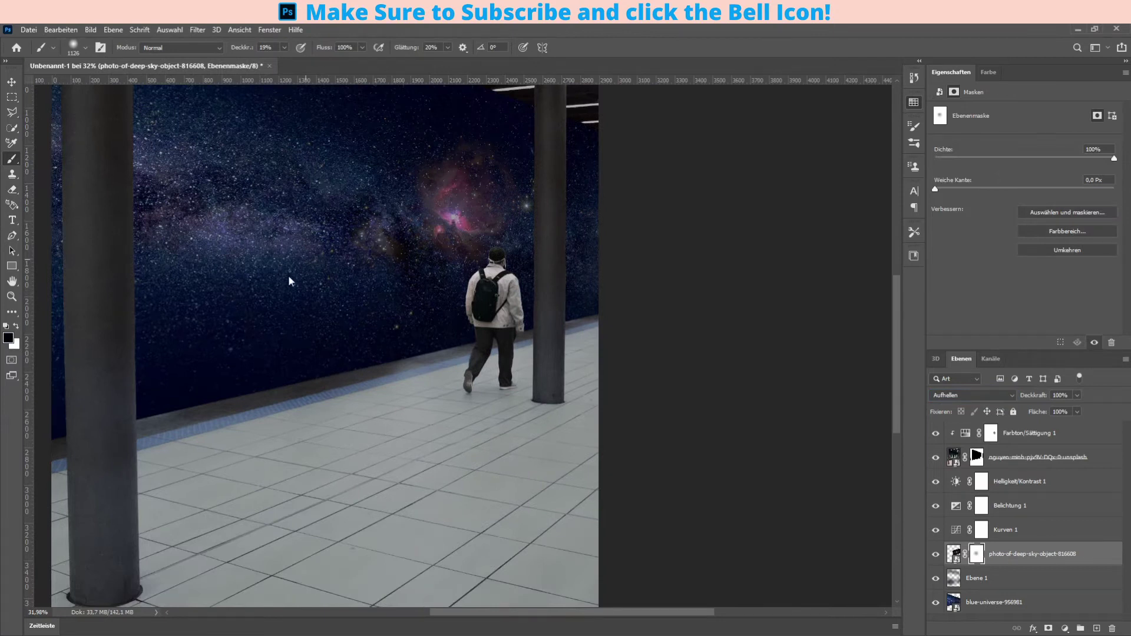
{"action": "scroll", "coordinate": [338, 364], "scroll_direction": "down", "scroll_amount": 3}
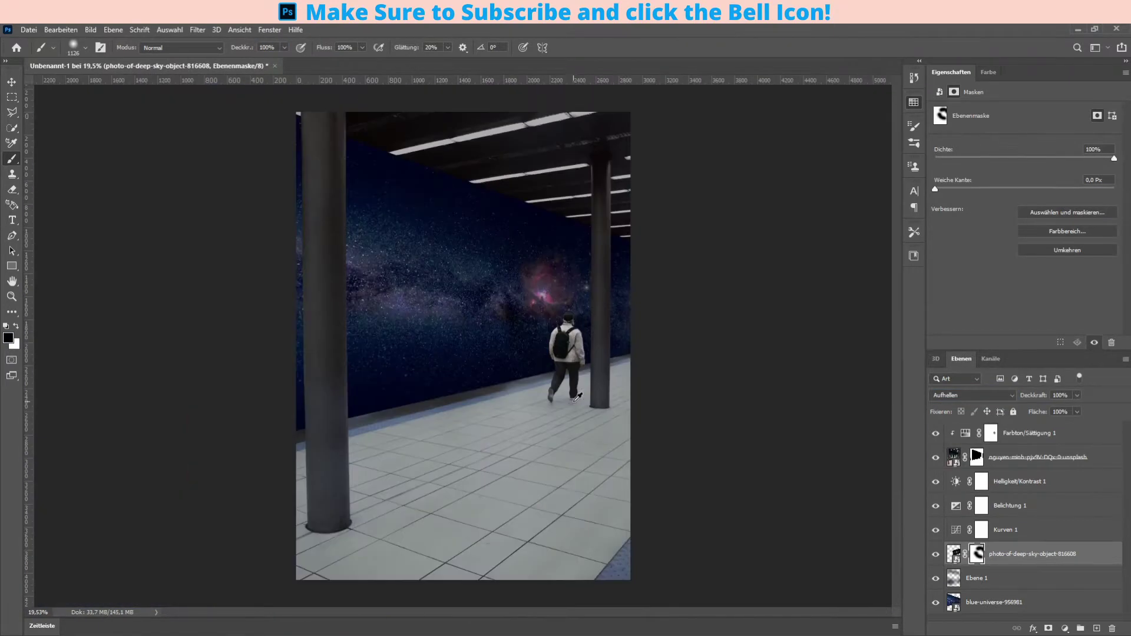
- Distort the moon to match the wall perspective and blend it in Color Dodge
{"action": "mouse_move", "coordinate": [347, 274]}
{"action": "left_mouse_down"}
{"action": "mouse_move", "coordinate": [284, 414]}
{"action": "mouse_move", "coordinate": [415, 167]}
{"action": "left_mouse_up"}
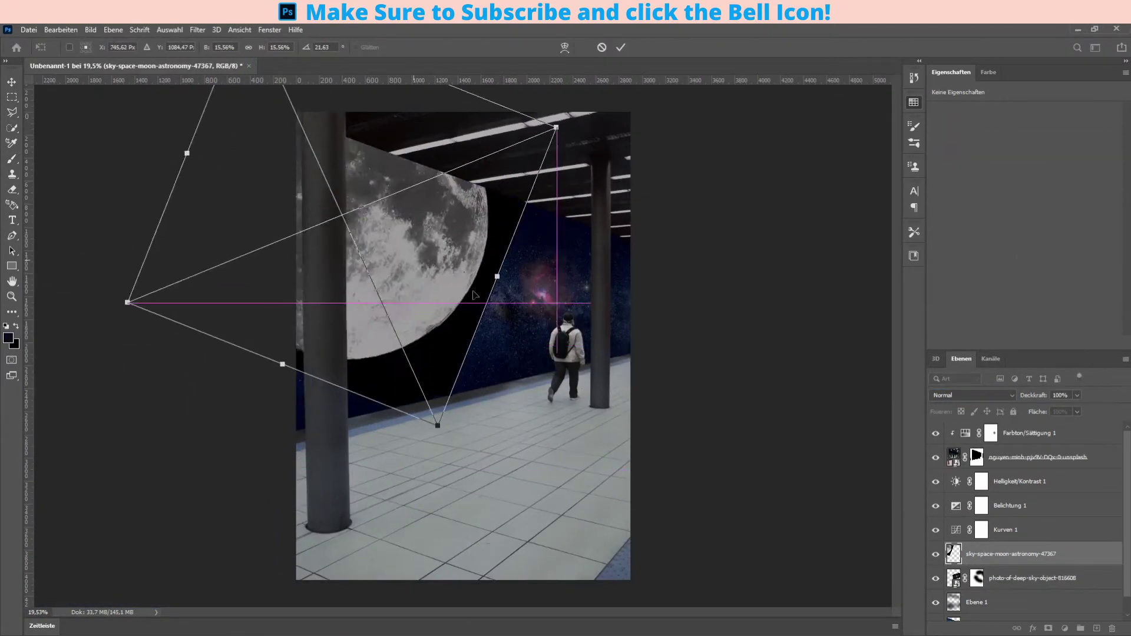
{"action": "key", "text": "Return"}
{"action": "left_click", "coordinate": [972, 394]}
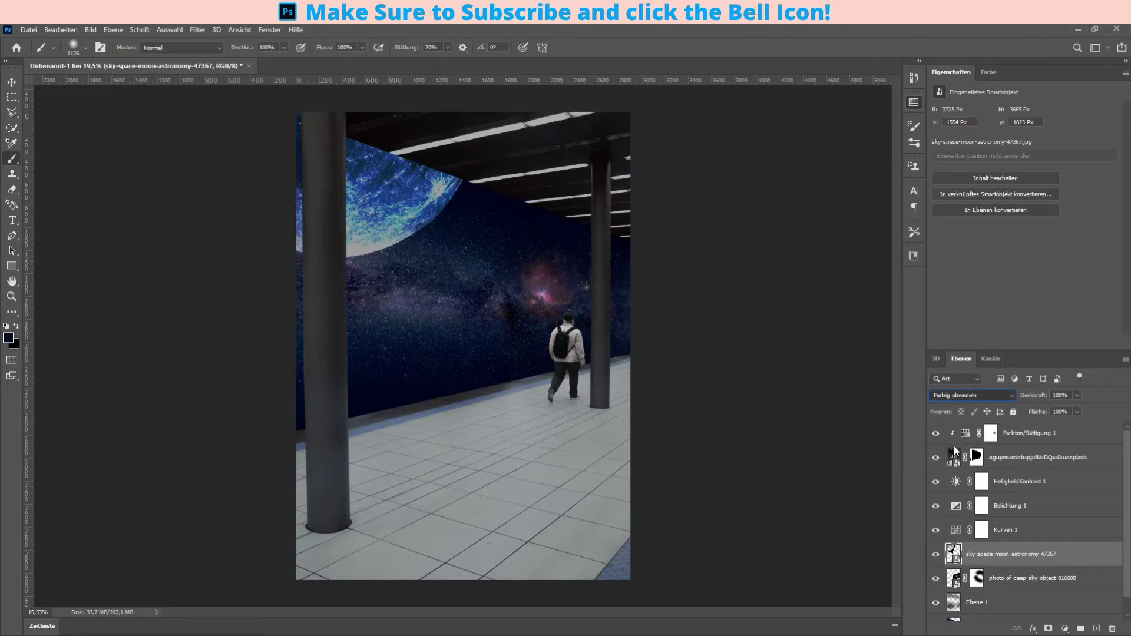
{"action": "left_click", "coordinate": [953, 446]}
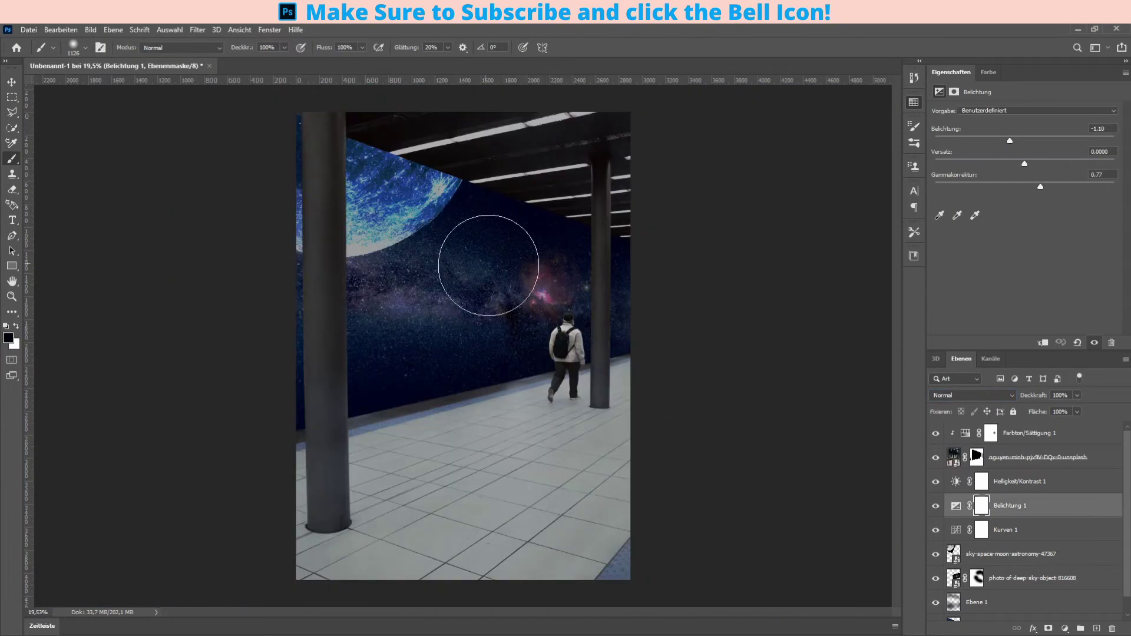
{"action": "scroll", "coordinate": [1030, 560], "scroll_direction": "down", "scroll_amount": 1}
{"action": "left_click_drag", "start_coordinate": [1001, 536], "coordinate": [1025, 454]}
{"action": "key", "text": "ctrl+z"}
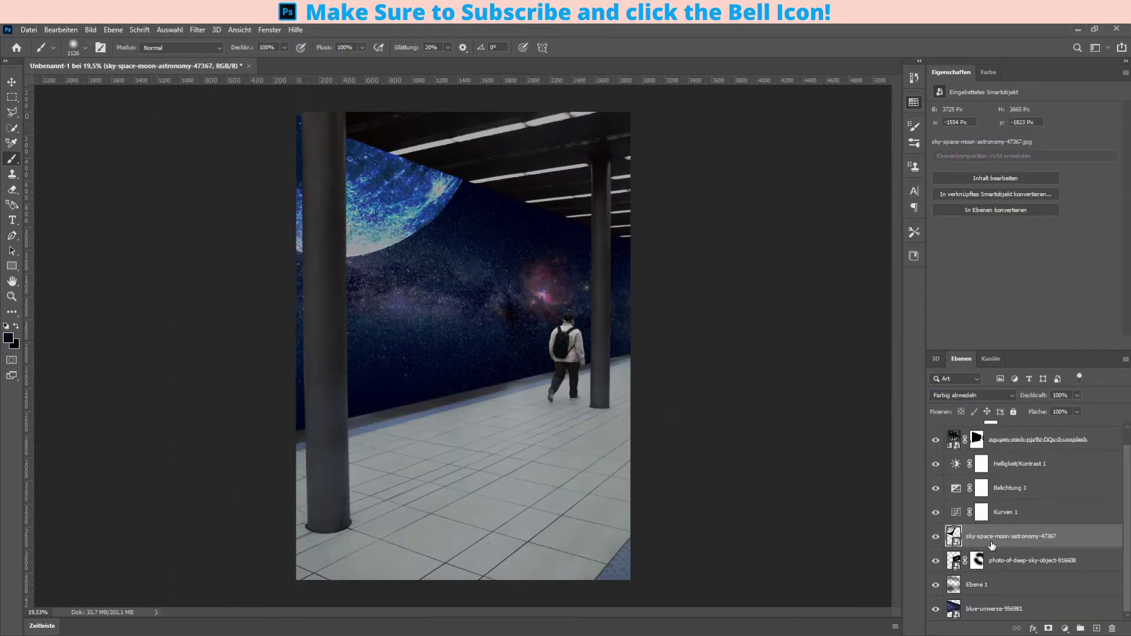
- Add a Levels layer clipped to the moon, darkening midtones and narrowing the output range
{"action": "key", "text": "ctrl+l"}
{"action": "key", "text": "ctrl+alt+g"}
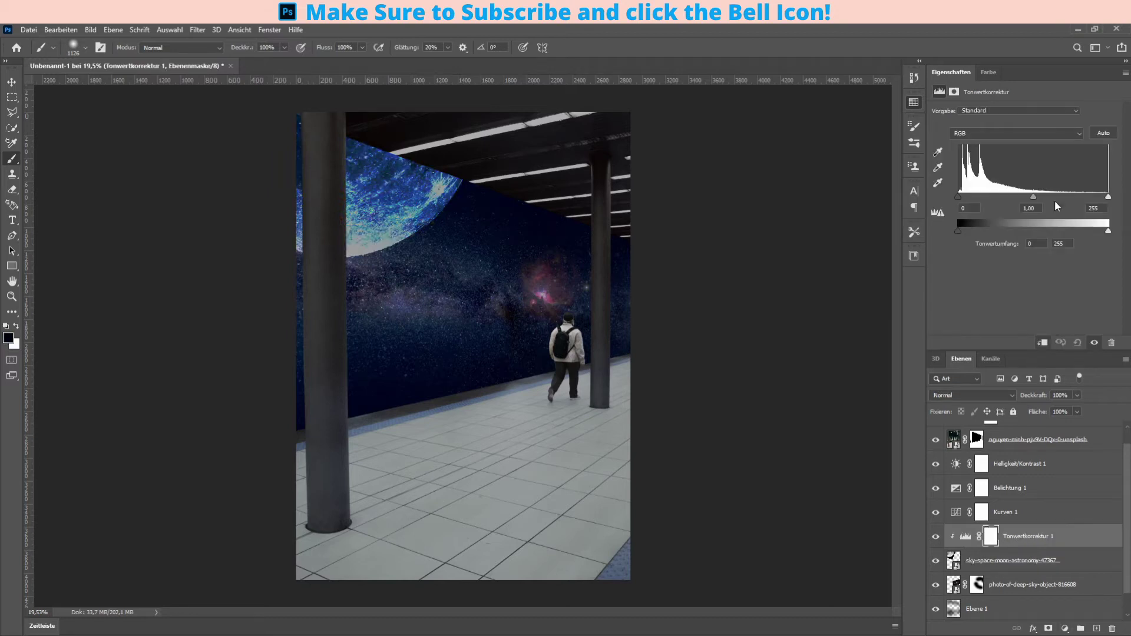
{"action": "left_click_drag", "start_coordinate": [968, 198], "coordinate": [958, 198]}
{"action": "left_click_drag", "start_coordinate": [1038, 197], "coordinate": [1046, 196]}
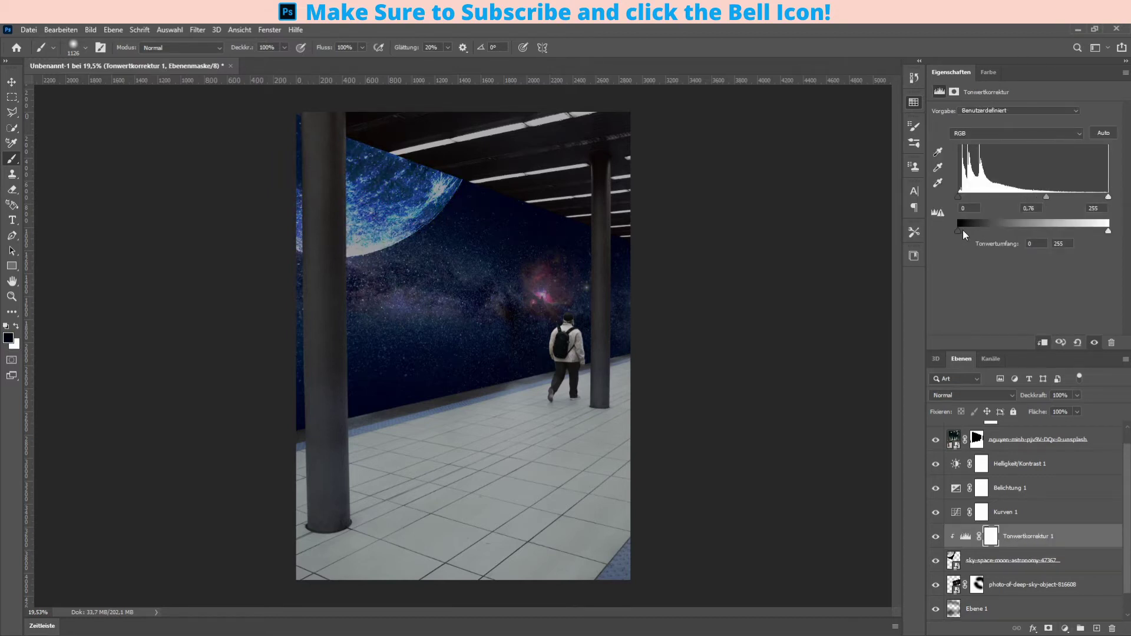
{"action": "left_click_drag", "start_coordinate": [958, 231], "coordinate": [960, 231]}
{"action": "left_click_drag", "start_coordinate": [1108, 231], "coordinate": [1096, 231]}
{"action": "scroll", "coordinate": [391, 203], "scroll_direction": "up", "scroll_amount": 2}
{"action": "scroll", "coordinate": [394, 206], "scroll_direction": "down", "scroll_amount": 3}
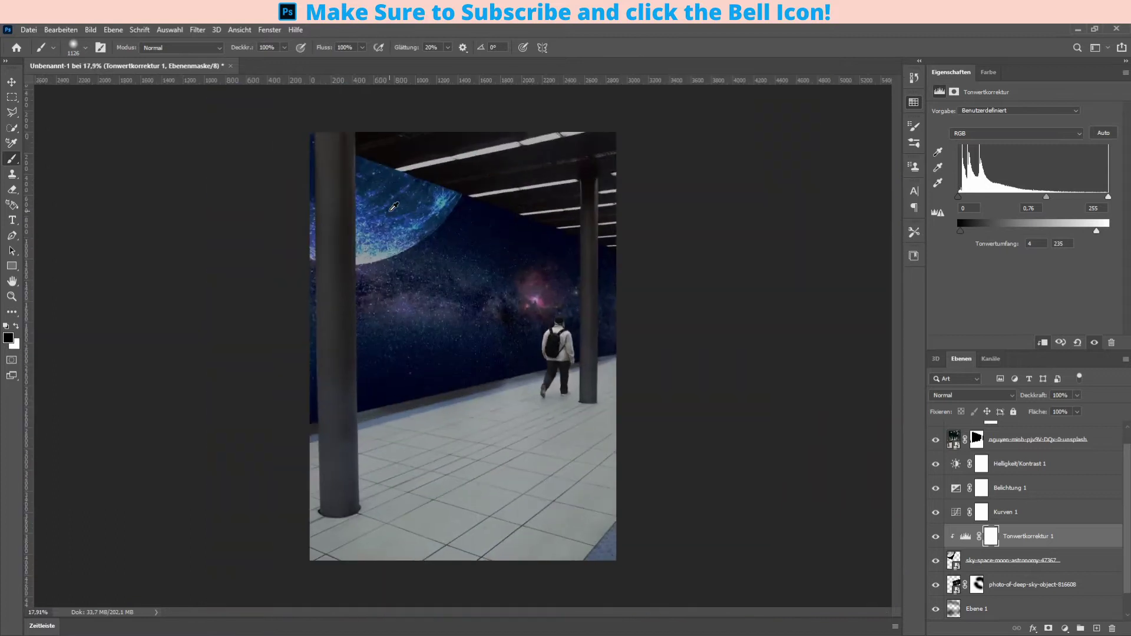
- Add a clipped Brightness/Contrast layer darkening the moon slightly with more contrast, plus a clipped paint layer
{"action": "left_click_drag", "start_coordinate": [1038, 464], "coordinate": [1038, 549]}
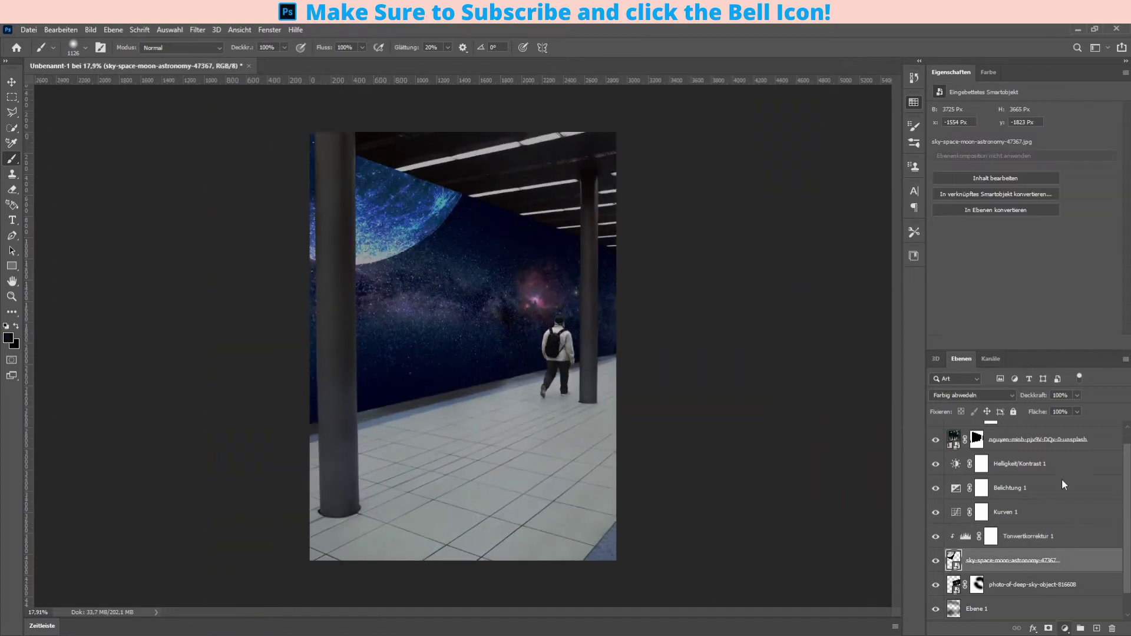
{"action": "mouse_move", "coordinate": [1024, 144]}
{"action": "left_mouse_down"}
{"action": "mouse_move", "coordinate": [1015, 144]}
{"action": "mouse_move", "coordinate": [1073, 167]}
{"action": "left_mouse_up"}
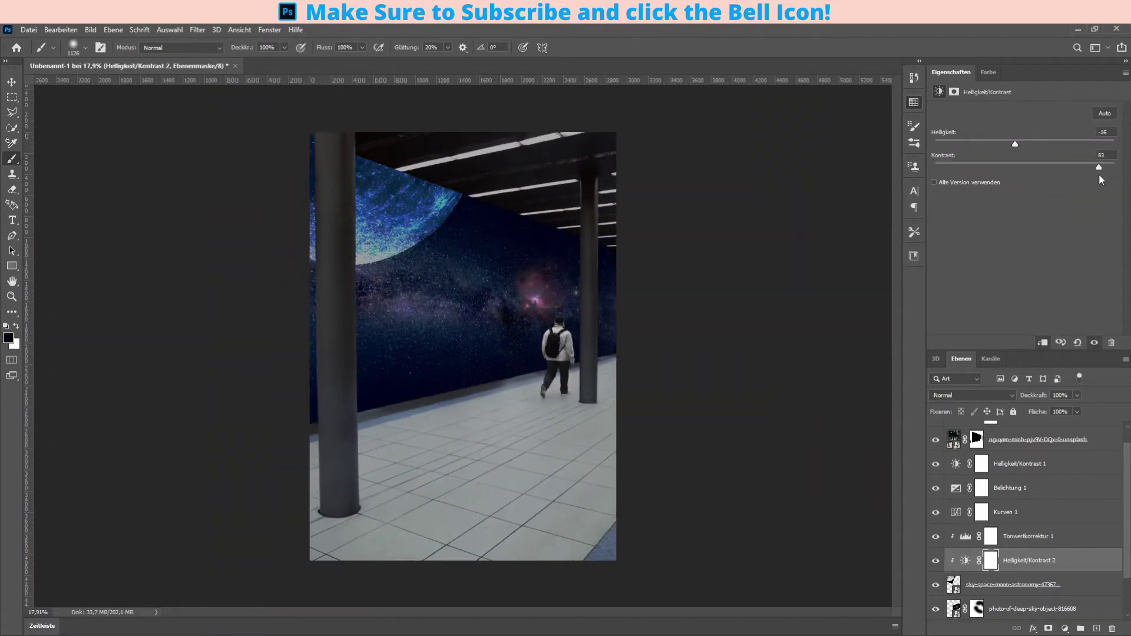
{"action": "scroll", "coordinate": [1025, 513], "scroll_direction": "down", "scroll_amount": 1}
{"action": "left_click", "coordinate": [1009, 536]}
{"action": "left_click", "coordinate": [1096, 628]}
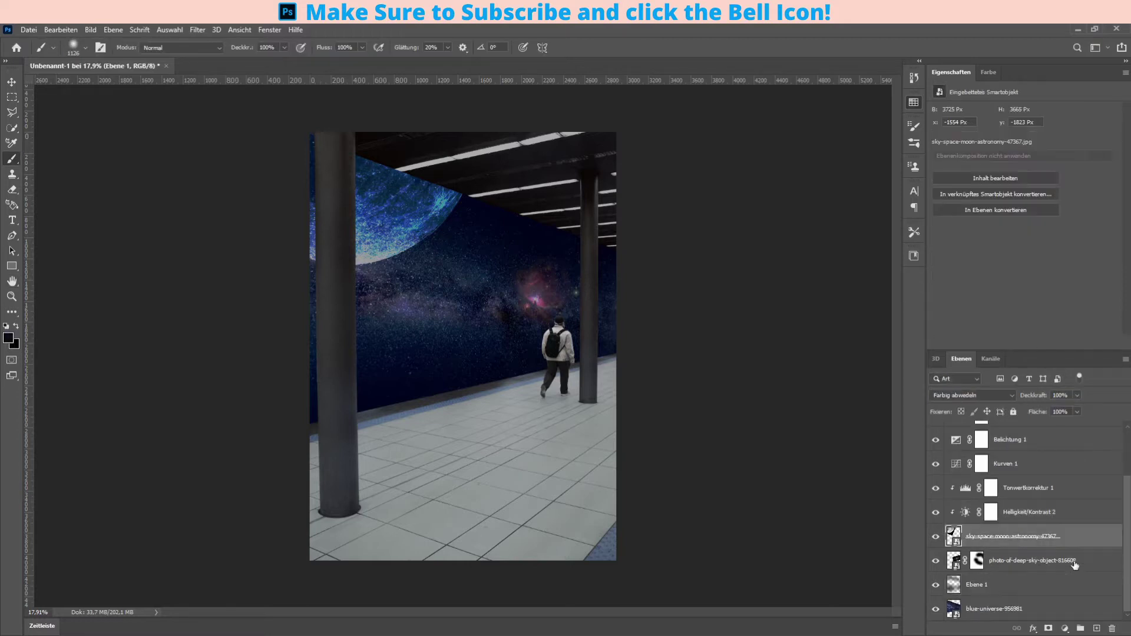
{"action": "scroll", "coordinate": [510, 327], "scroll_direction": "up", "scroll_amount": 3}
- Make the trial paint layer transparent and sample the moon's blue as paint colour
{"action": "scroll", "coordinate": [291, 221], "scroll_direction": "down", "scroll_amount": 2}
{"action": "left_click_drag", "start_coordinate": [359, 212], "coordinate": [400, 206]}
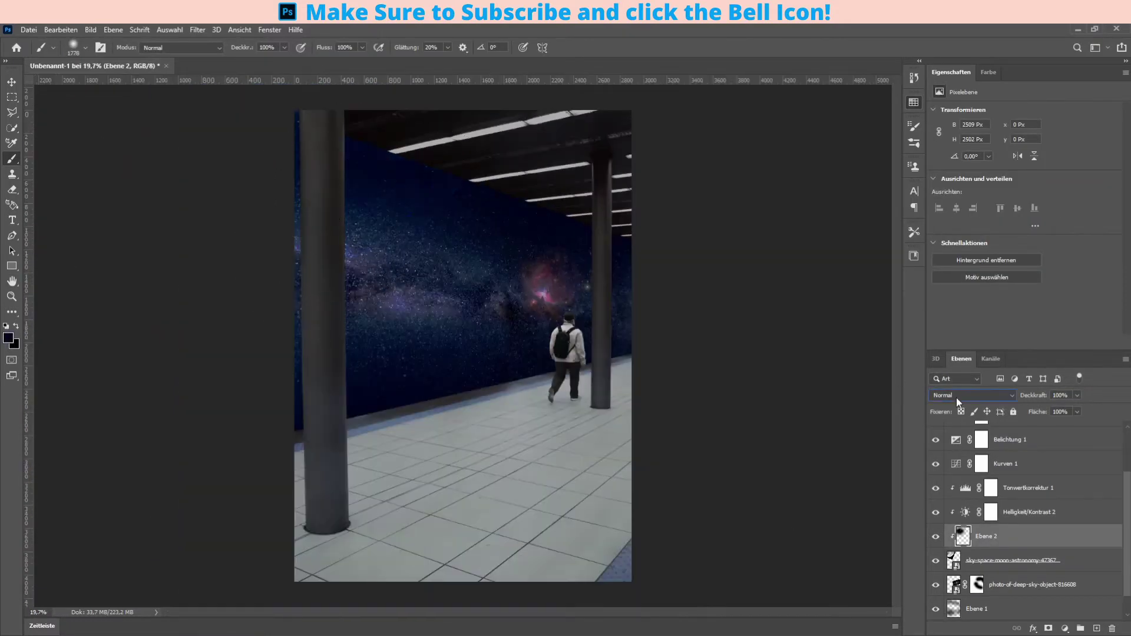
{"action": "left_click_drag", "start_coordinate": [1035, 399], "coordinate": [972, 401]}
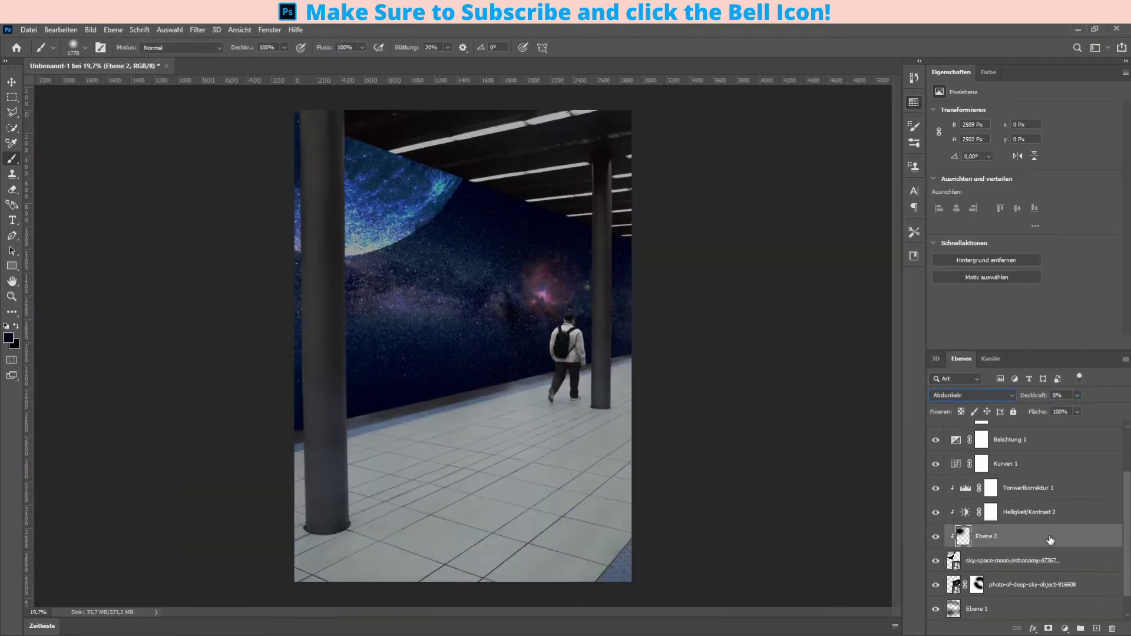
{"action": "left_click", "coordinate": [1013, 560]}
{"action": "left_click", "coordinate": [369, 239], "text": "alt"}
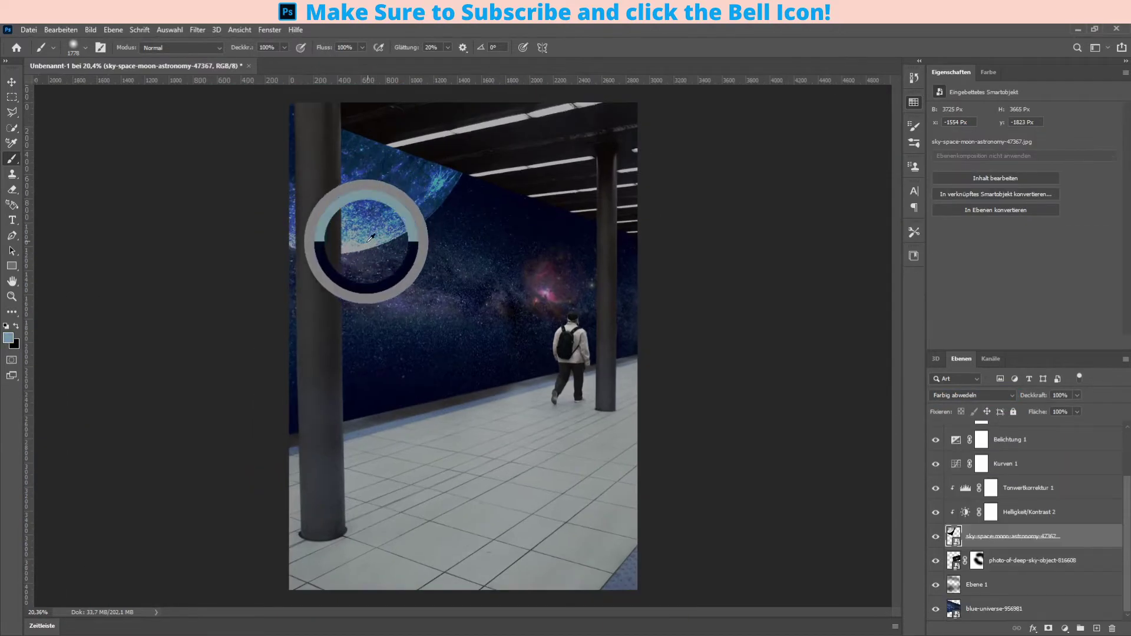
{"action": "scroll", "coordinate": [1000, 462], "scroll_direction": "up", "scroll_amount": 2}
{"action": "left_click", "coordinate": [1000, 462]}
- Wash blue across the image on the top layer, blended in Color mode at about 28% opacity
{"action": "left_click_drag", "start_coordinate": [416, 471], "coordinate": [681, 417]}
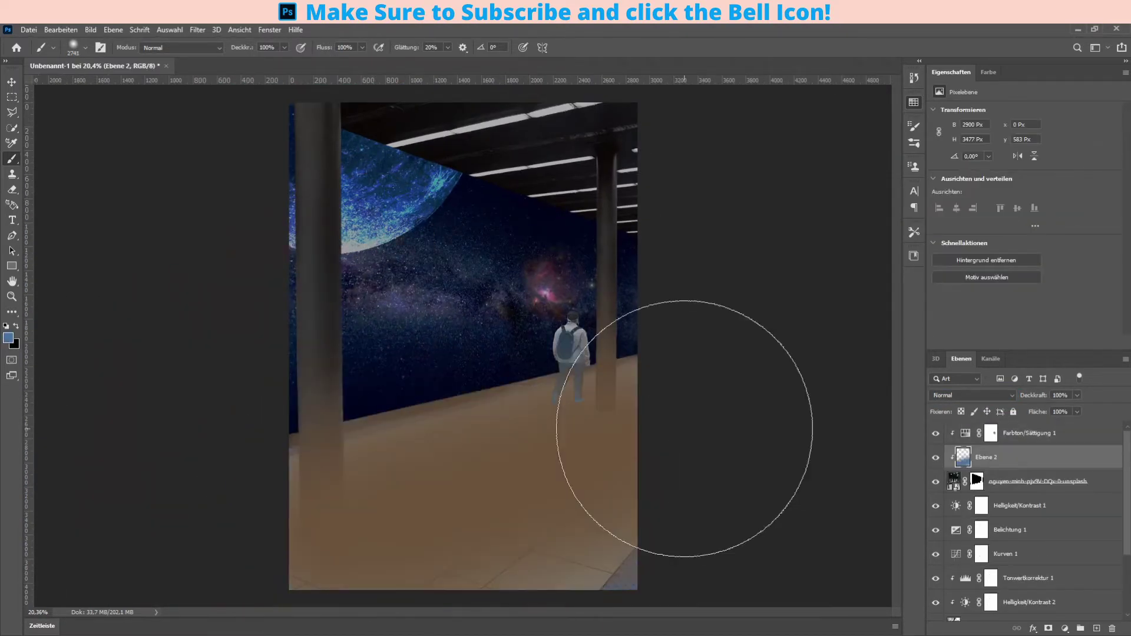
{"action": "scroll", "coordinate": [549, 530], "scroll_direction": "down", "scroll_amount": 3}
{"action": "left_click", "coordinate": [972, 395]}
{"action": "key", "text": "Down"}
{"action": "key", "text": "Down"}
{"action": "key", "text": "Down"}
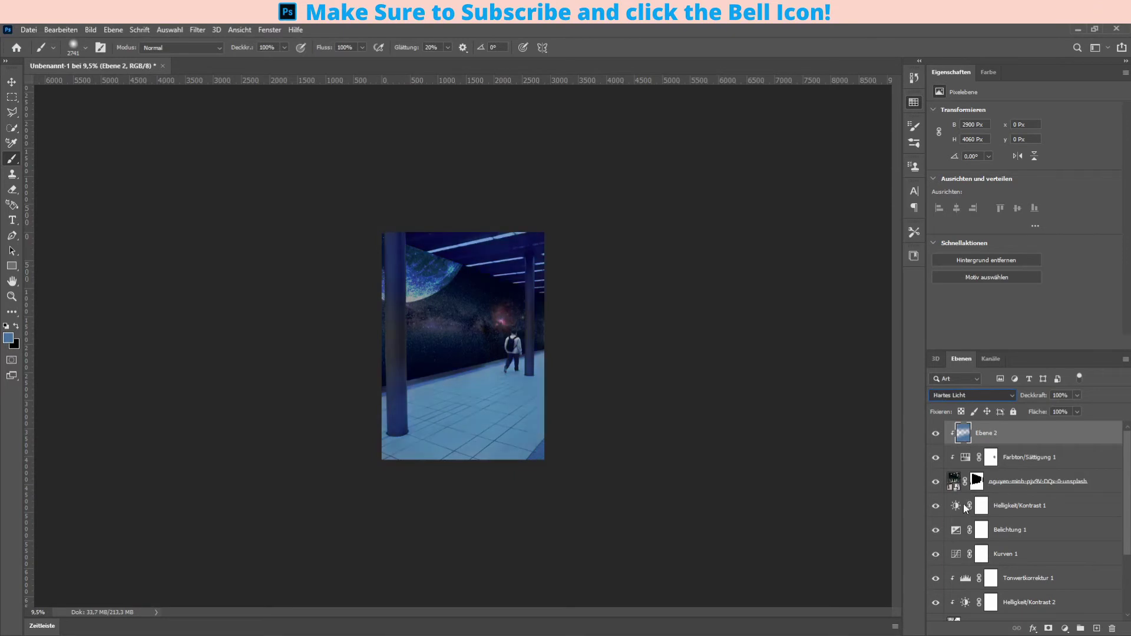
{"action": "key", "text": "Down"}
{"action": "key", "text": "Down"}
{"action": "key", "text": "Down"}
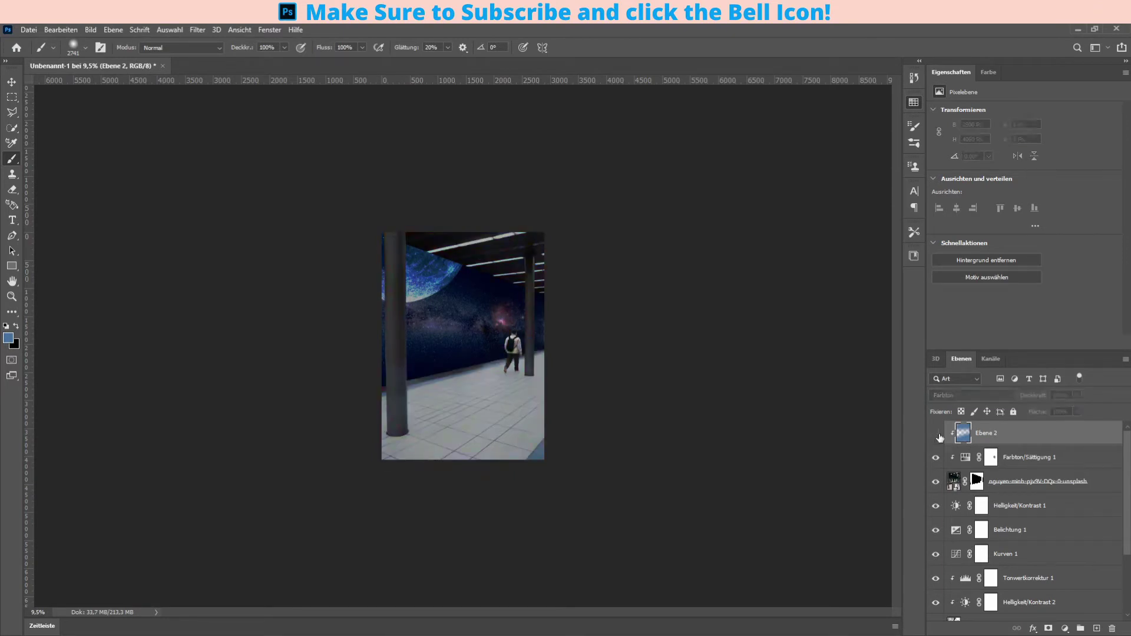
{"action": "scroll", "coordinate": [489, 391], "scroll_direction": "up", "scroll_amount": 3}
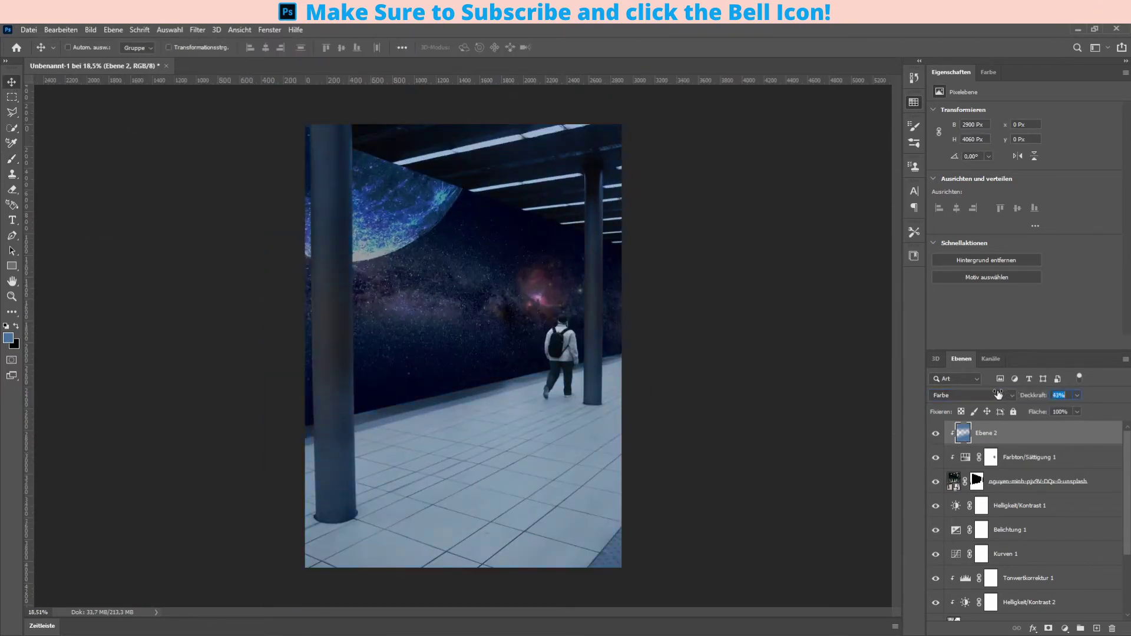
{"action": "type", "text": "28"}
{"action": "scroll", "coordinate": [408, 400], "scroll_direction": "up", "scroll_amount": 3}
{"action": "key", "text": "s"}
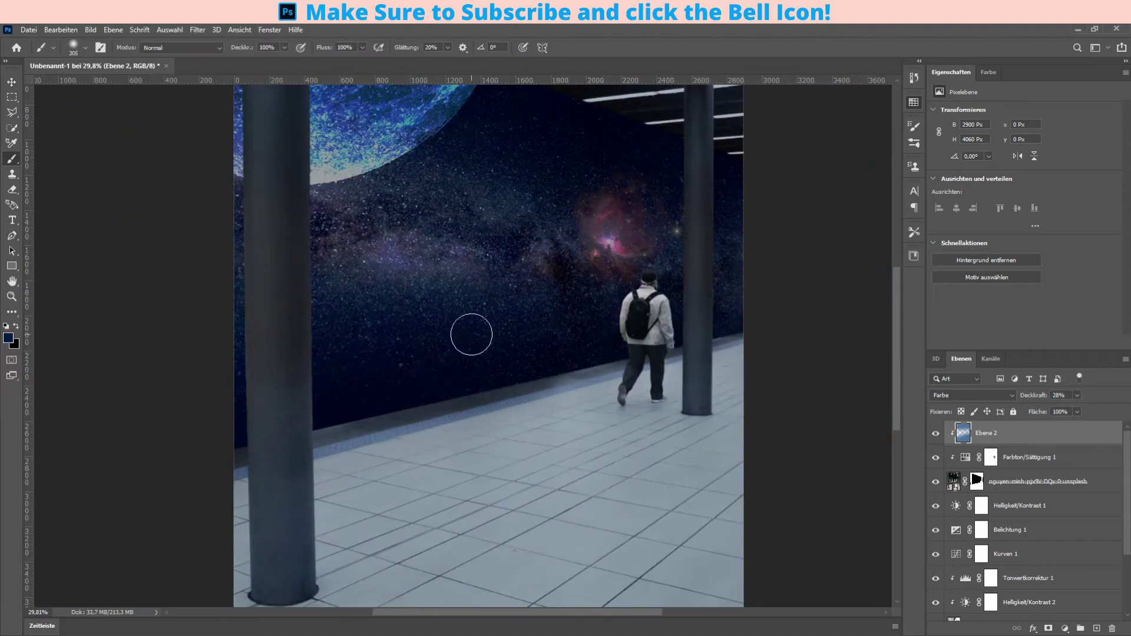
{"action": "scroll", "coordinate": [471, 330], "scroll_direction": "up", "scroll_amount": 3}
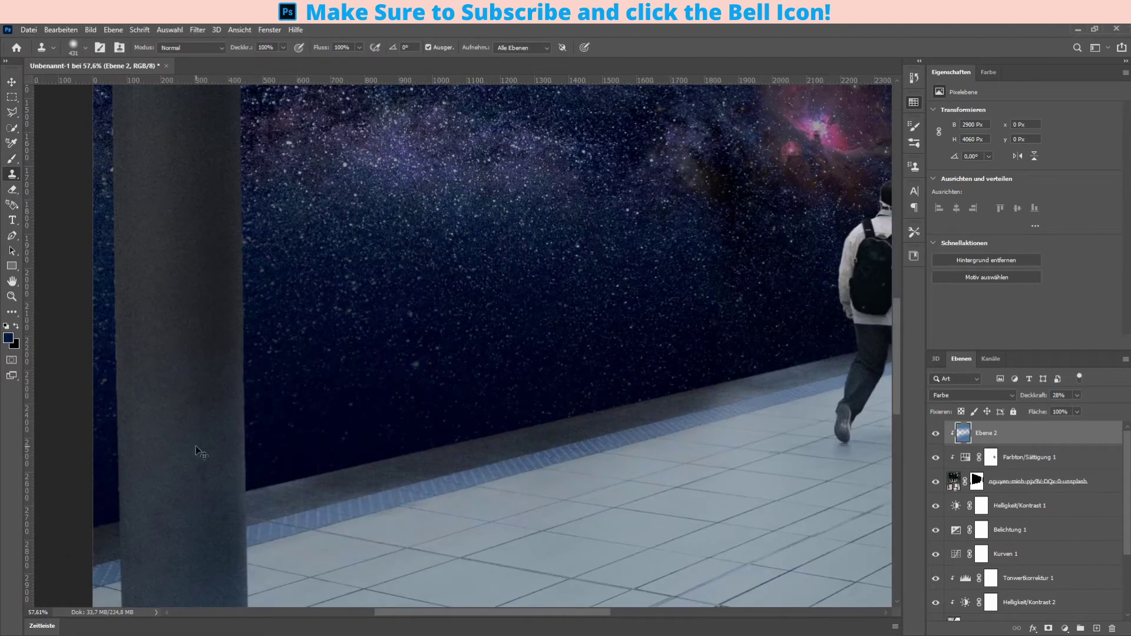
- Select the subway photo layer and add a new empty paint layer above it
{"action": "left_click", "coordinate": [492, 458], "text": "ctrl"}
{"action": "scroll", "coordinate": [491, 458], "scroll_direction": "down", "scroll_amount": 5}
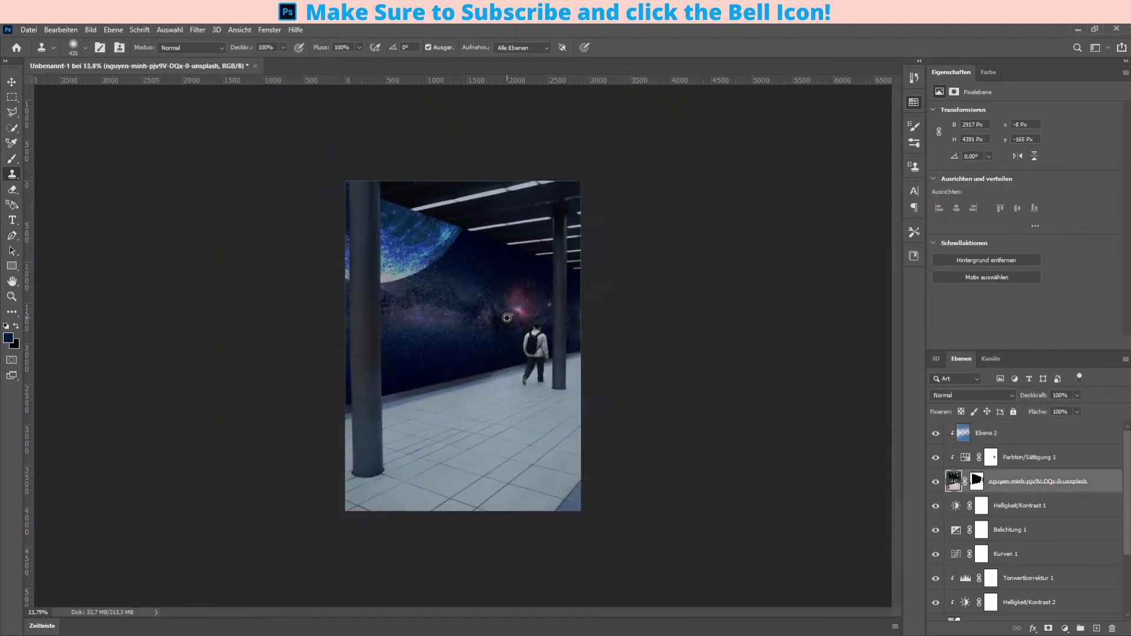
{"action": "scroll", "coordinate": [675, 351], "scroll_direction": "up", "scroll_amount": 2}
{"action": "scroll", "coordinate": [676, 352], "scroll_direction": "up", "scroll_amount": 1}
{"action": "scroll", "coordinate": [492, 353], "scroll_direction": "down", "scroll_amount": 1}
{"action": "key", "text": "b"}
{"action": "key", "text": "ctrl+shift+alt+n"}
{"action": "scroll", "coordinate": [492, 353], "scroll_direction": "up", "scroll_amount": 4}
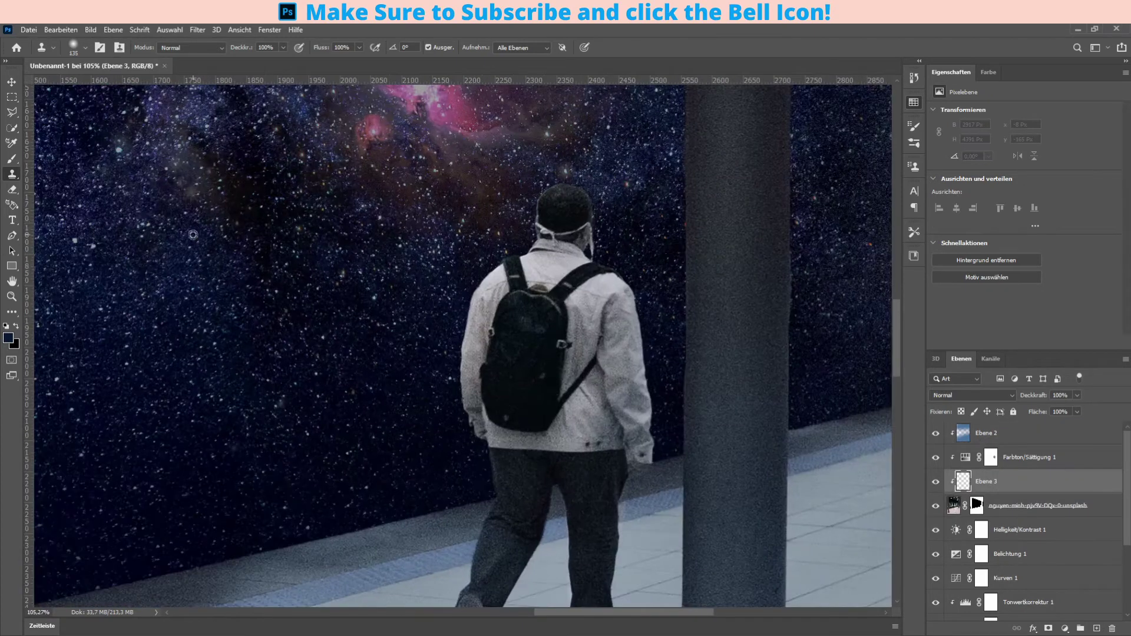
{"action": "scroll", "coordinate": [145, 216], "scroll_direction": "up", "scroll_amount": 1}
- Paint purple light on the man's head and collar, with the layer in Soft Light
{"action": "left_click", "coordinate": [449, 166], "text": "alt"}
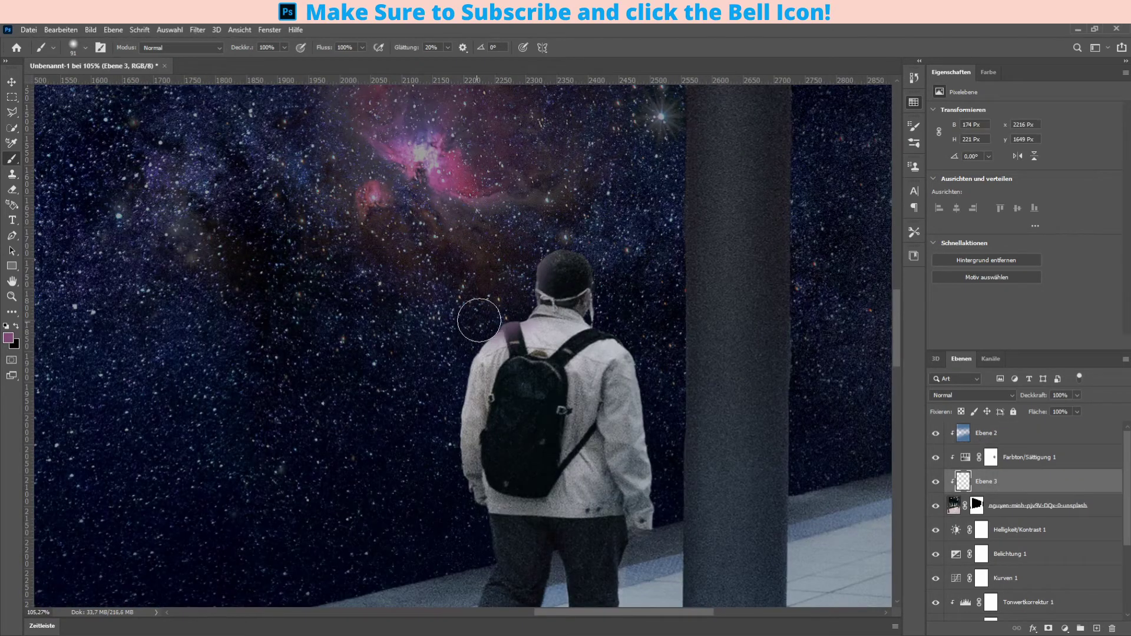
{"action": "left_click_drag", "start_coordinate": [479, 321], "coordinate": [568, 262]}
{"action": "key", "text": "ctrl+bracketright"}
{"action": "key", "text": "shift+alt+f"}
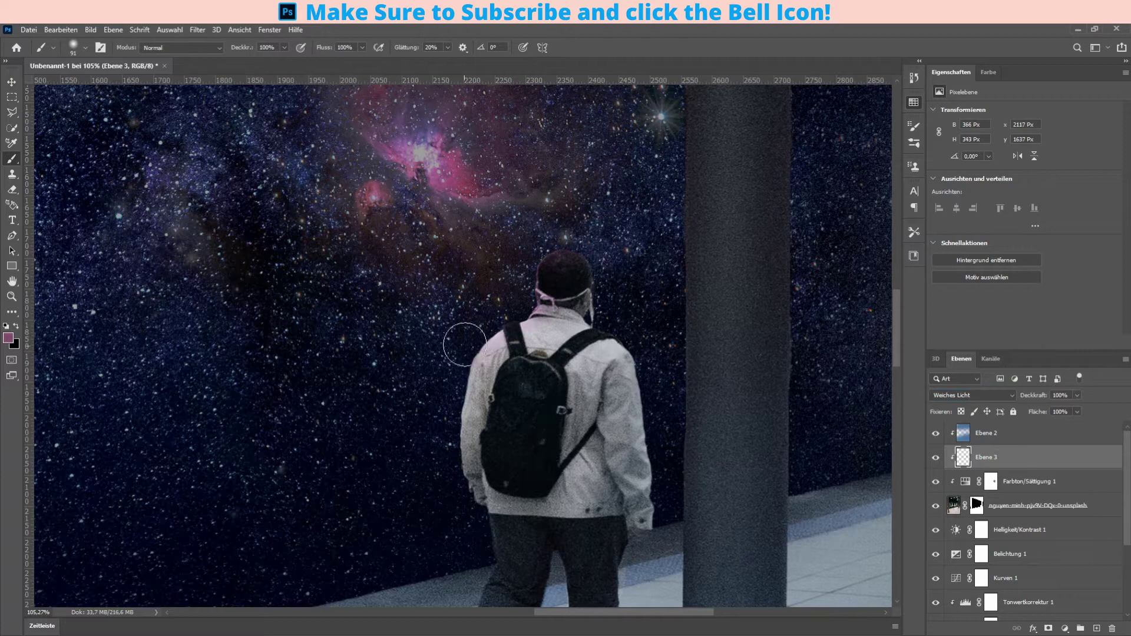
{"action": "scroll", "coordinate": [686, 306], "scroll_direction": "up", "scroll_amount": 1}
- Paint purple light along the man's inner leg with a resized brush
{"action": "left_click", "coordinate": [661, 194], "text": "alt"}
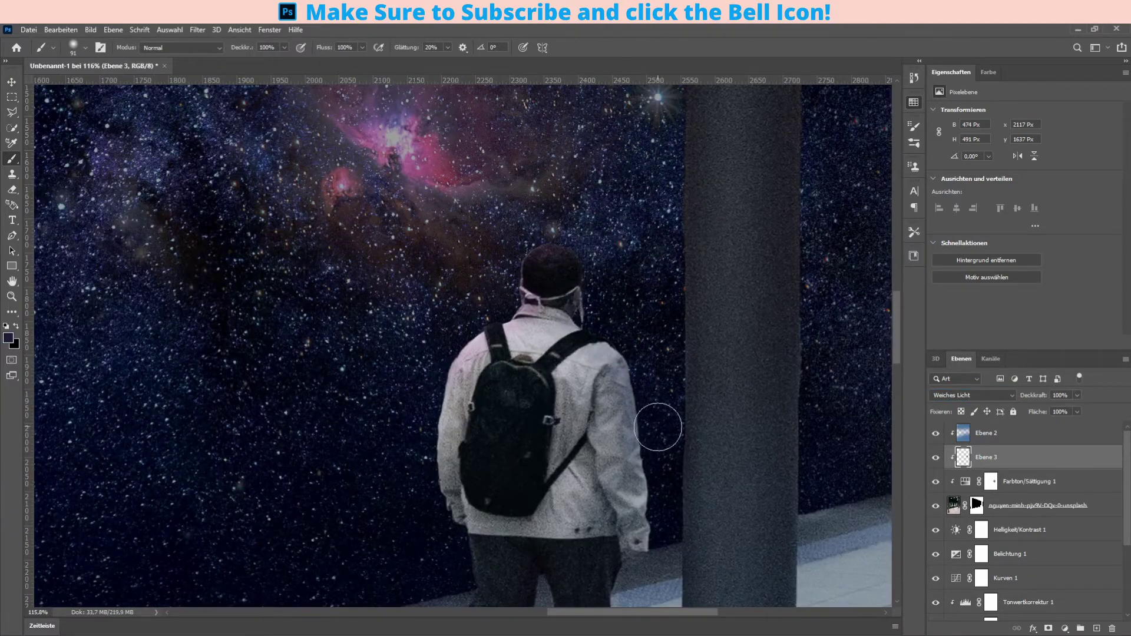
{"action": "scroll", "coordinate": [331, 387], "scroll_direction": "down", "scroll_amount": 3}
{"action": "scroll", "coordinate": [833, 429], "scroll_direction": "up", "scroll_amount": 5}
{"action": "scroll", "coordinate": [391, 146], "scroll_direction": "down", "scroll_amount": 4}
{"action": "left_click", "coordinate": [392, 147], "text": "alt"}
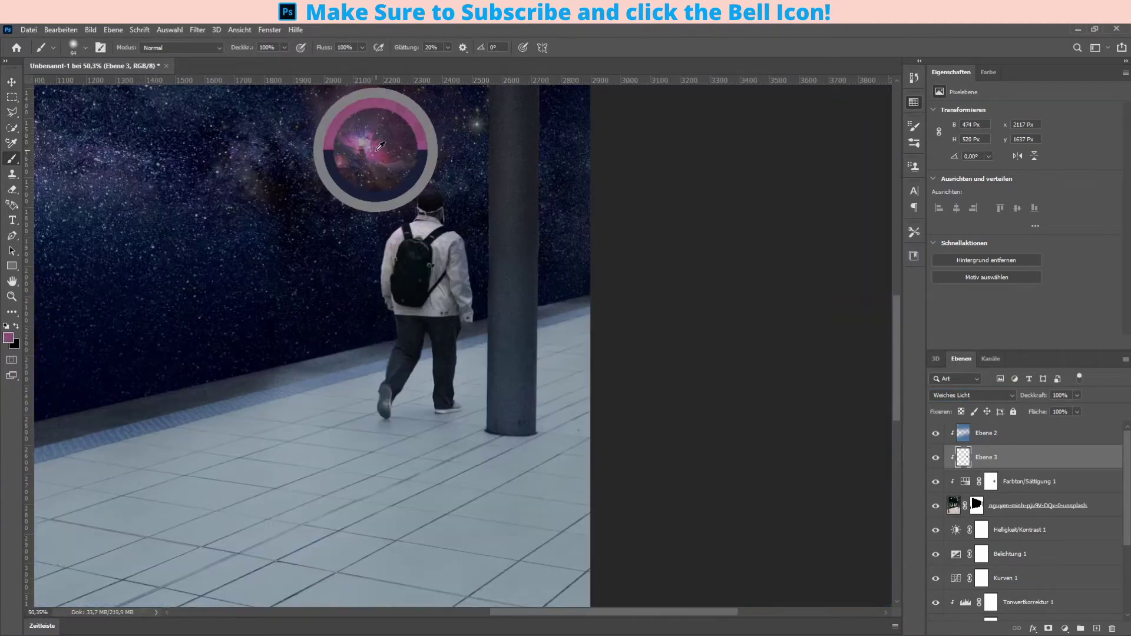
{"action": "scroll", "coordinate": [268, 316], "scroll_direction": "up", "scroll_amount": 4}
{"action": "key", "text": "bracketleft"}
{"action": "key", "text": "bracketleft"}
{"action": "key", "text": "bracketleft"}
{"action": "scroll", "coordinate": [268, 316], "scroll_direction": "up", "scroll_amount": 2}
{"action": "key", "text": "bracketright"}
{"action": "left_click_drag", "start_coordinate": [356, 347], "coordinate": [357, 303]}
{"action": "scroll", "coordinate": [328, 447], "scroll_direction": "down", "scroll_amount": 3}
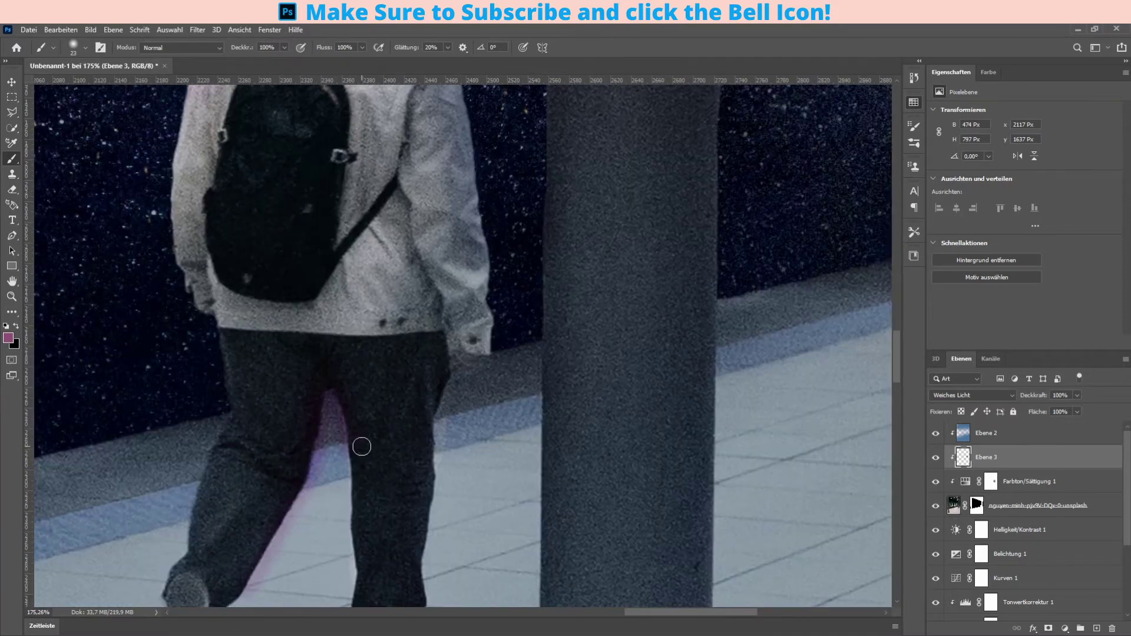
{"action": "scroll", "coordinate": [302, 399], "scroll_direction": "down", "scroll_amount": 1}
{"action": "scroll", "coordinate": [517, 514], "scroll_direction": "up", "scroll_amount": 1}
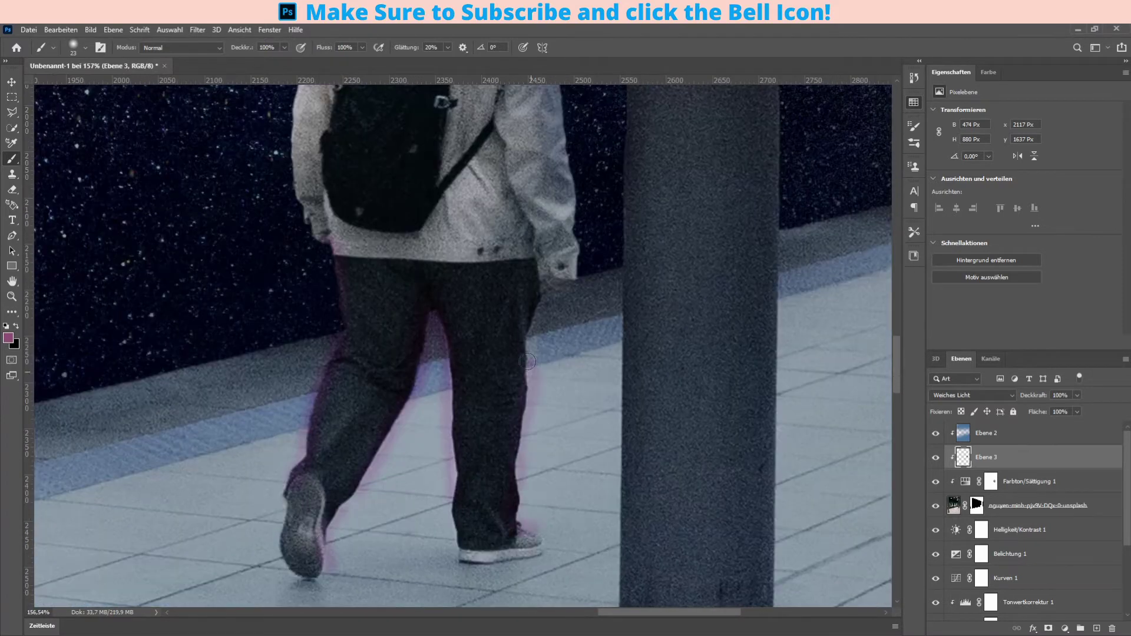
- Trim excess purple paint from the man with a smaller eraser
{"action": "key", "text": "e"}
{"action": "scroll", "coordinate": [340, 353], "scroll_direction": "up", "scroll_amount": 2}
{"action": "key", "text": "bracketleft"}
{"action": "key", "text": "bracketleft"}
{"action": "key", "text": "bracketleft"}
{"action": "scroll", "coordinate": [384, 253], "scroll_direction": "up", "scroll_amount": 1}
{"action": "scroll", "coordinate": [298, 308], "scroll_direction": "up", "scroll_amount": 1}
{"action": "scroll", "coordinate": [234, 422], "scroll_direction": "up", "scroll_amount": 1}
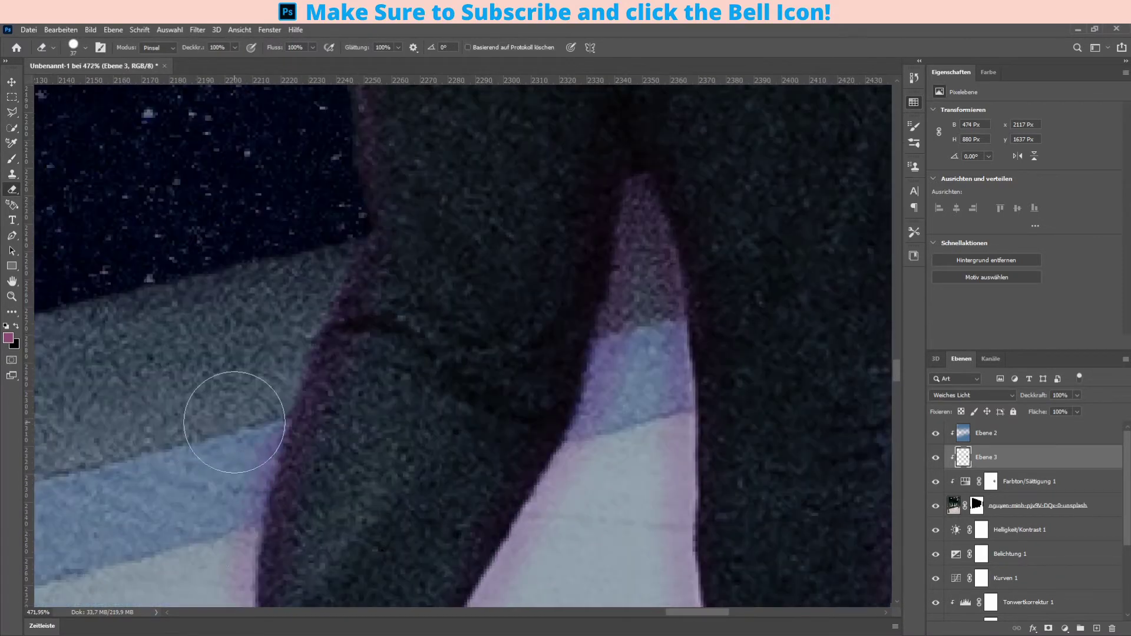
{"action": "scroll", "coordinate": [235, 423], "scroll_direction": "down", "scroll_amount": 2}
{"action": "scroll", "coordinate": [189, 480], "scroll_direction": "down", "scroll_amount": 2}
{"action": "scroll", "coordinate": [383, 538], "scroll_direction": "down", "scroll_amount": 1}
{"action": "scroll", "coordinate": [445, 444], "scroll_direction": "down", "scroll_amount": 4}
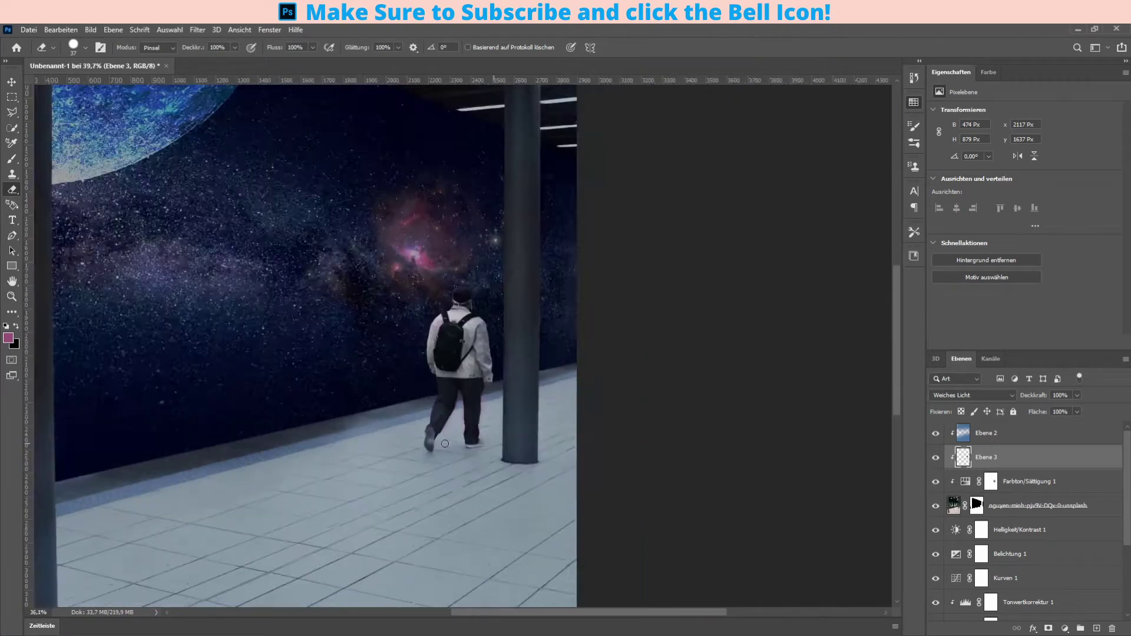
- Touch up the purple rim light, then erase the purple spill off the floor
{"action": "key", "text": "b"}
{"action": "scroll", "coordinate": [445, 443], "scroll_direction": "up", "scroll_amount": 1}
{"action": "scroll", "coordinate": [412, 383], "scroll_direction": "up", "scroll_amount": 2}
{"action": "scroll", "coordinate": [383, 324], "scroll_direction": "up", "scroll_amount": 2}
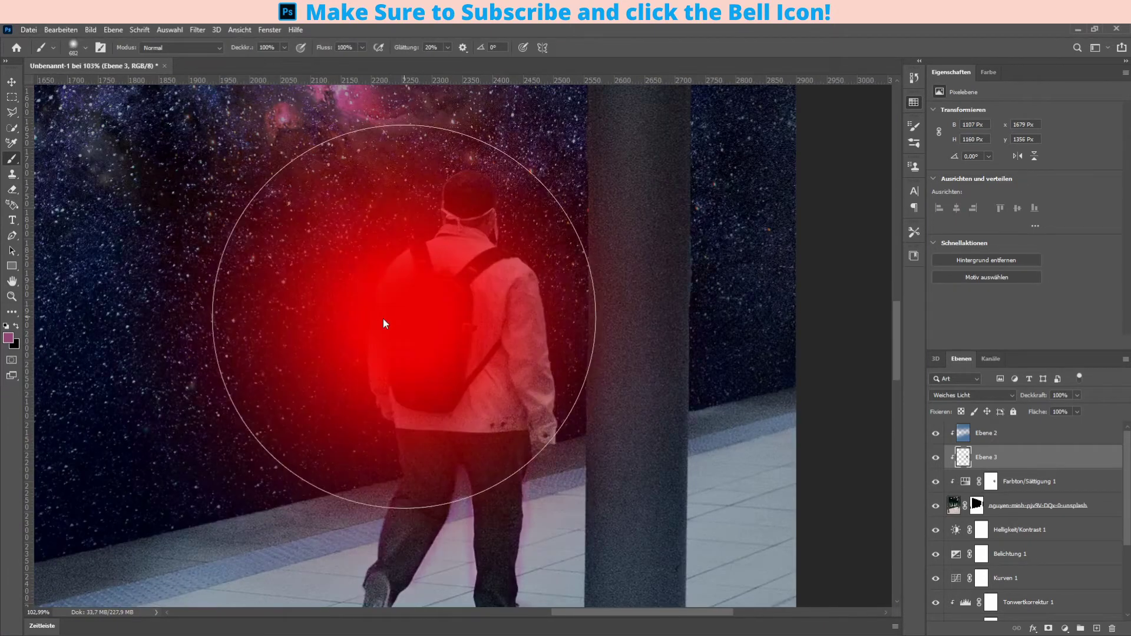
{"action": "key", "text": "e"}
{"action": "scroll", "coordinate": [383, 323], "scroll_direction": "down", "scroll_amount": 1}
{"action": "scroll", "coordinate": [324, 374], "scroll_direction": "up", "scroll_amount": 2}
{"action": "scroll", "coordinate": [320, 330], "scroll_direction": "up", "scroll_amount": 1}
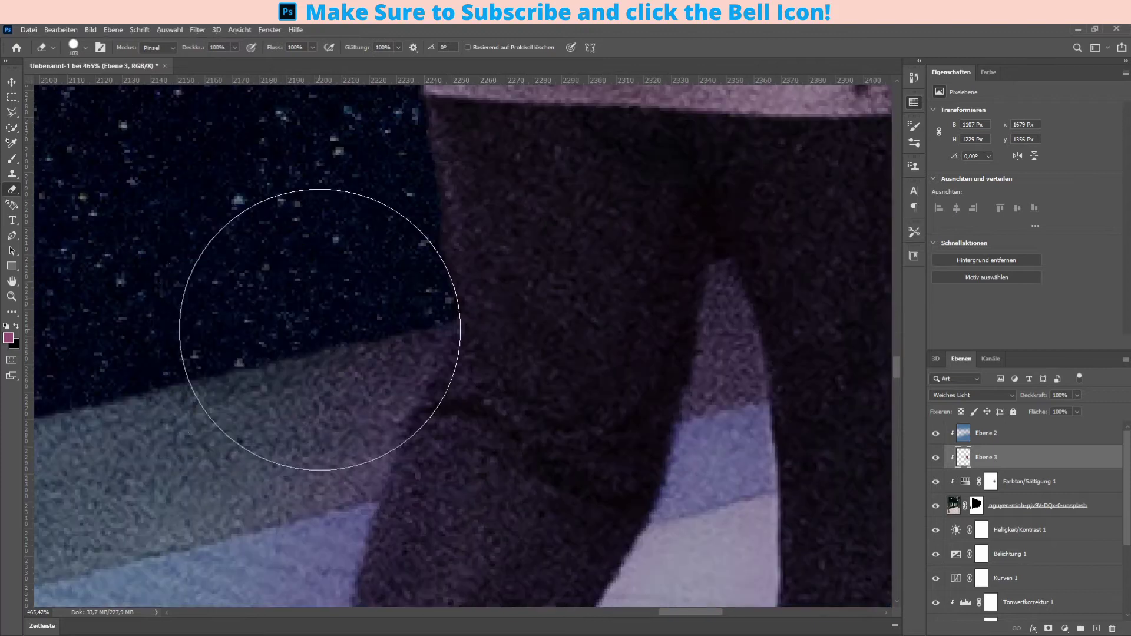
{"action": "scroll", "coordinate": [283, 341], "scroll_direction": "down", "scroll_amount": 1}
{"action": "scroll", "coordinate": [248, 353], "scroll_direction": "down", "scroll_amount": 1}
{"action": "scroll", "coordinate": [194, 389], "scroll_direction": "down", "scroll_amount": 1}
{"action": "scroll", "coordinate": [165, 442], "scroll_direction": "down", "scroll_amount": 1}
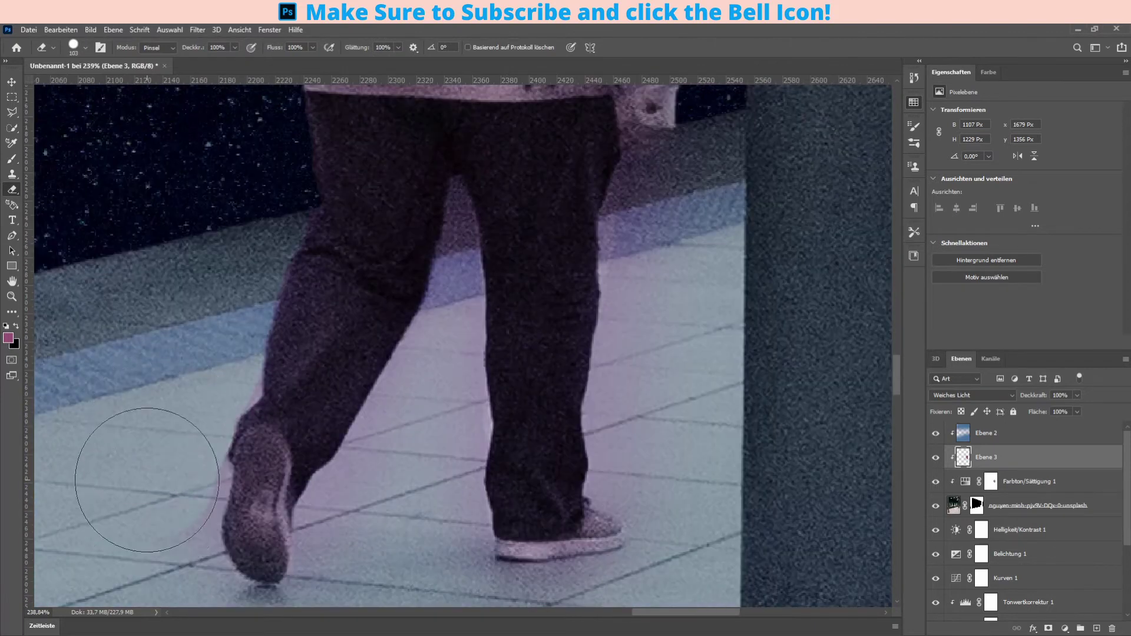
{"action": "scroll", "coordinate": [177, 486], "scroll_direction": "down", "scroll_amount": 1}
{"action": "scroll", "coordinate": [413, 418], "scroll_direction": "down", "scroll_amount": 3}
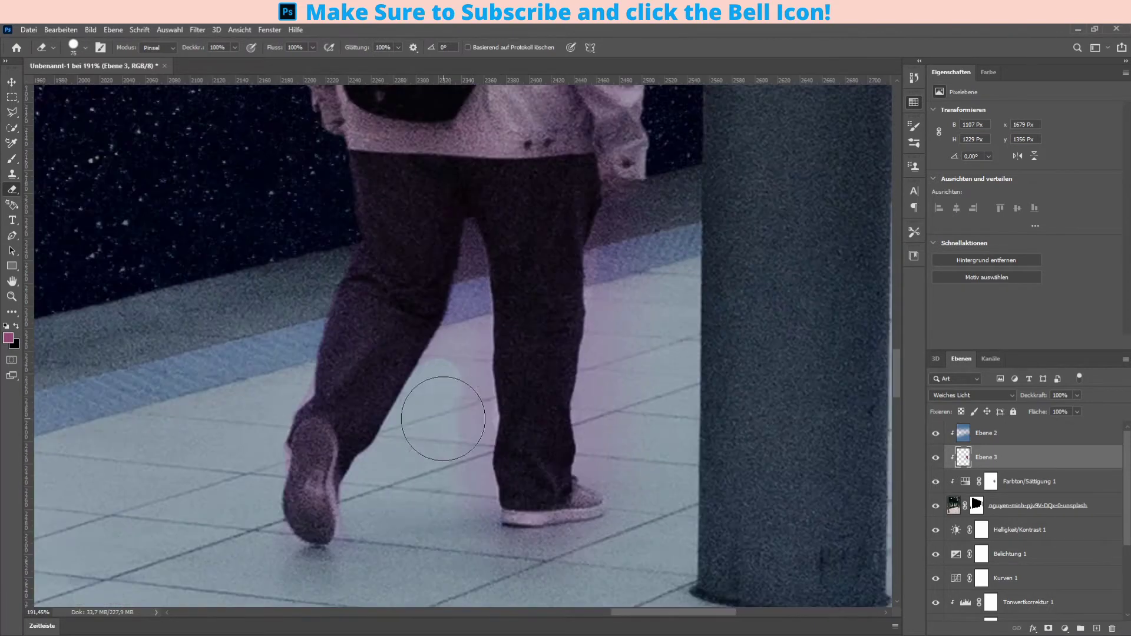
{"action": "scroll", "coordinate": [519, 589], "scroll_direction": "down", "scroll_amount": 3}
{"action": "scroll", "coordinate": [518, 530], "scroll_direction": "up", "scroll_amount": 2}
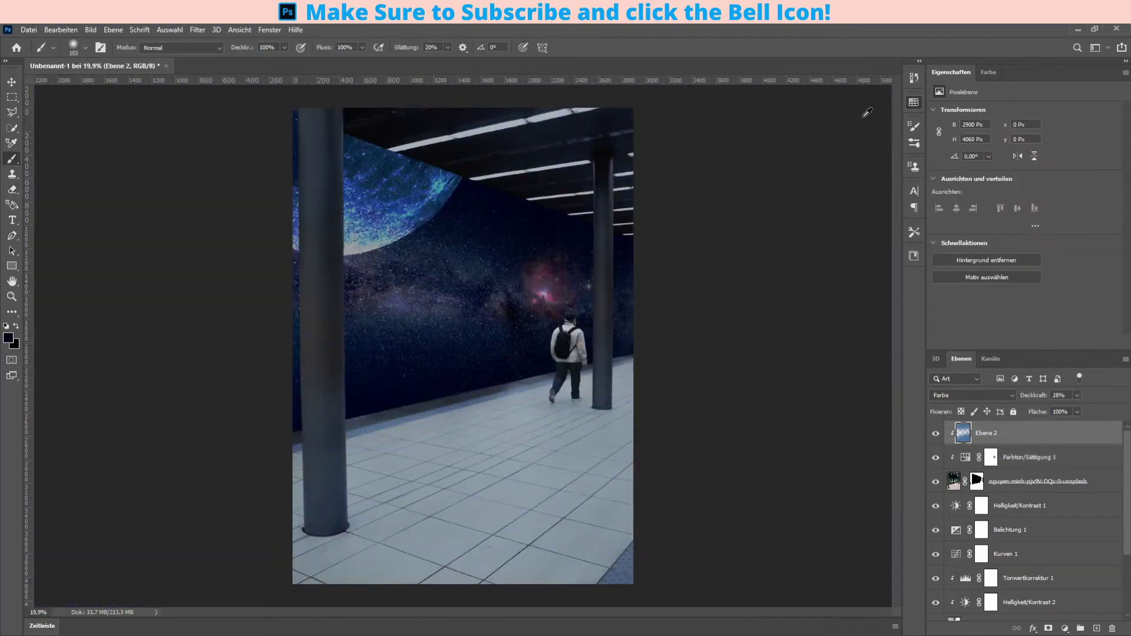
- Pick a blue paint colour from the image
{"action": "left_click", "coordinate": [602, 235], "text": "alt"}
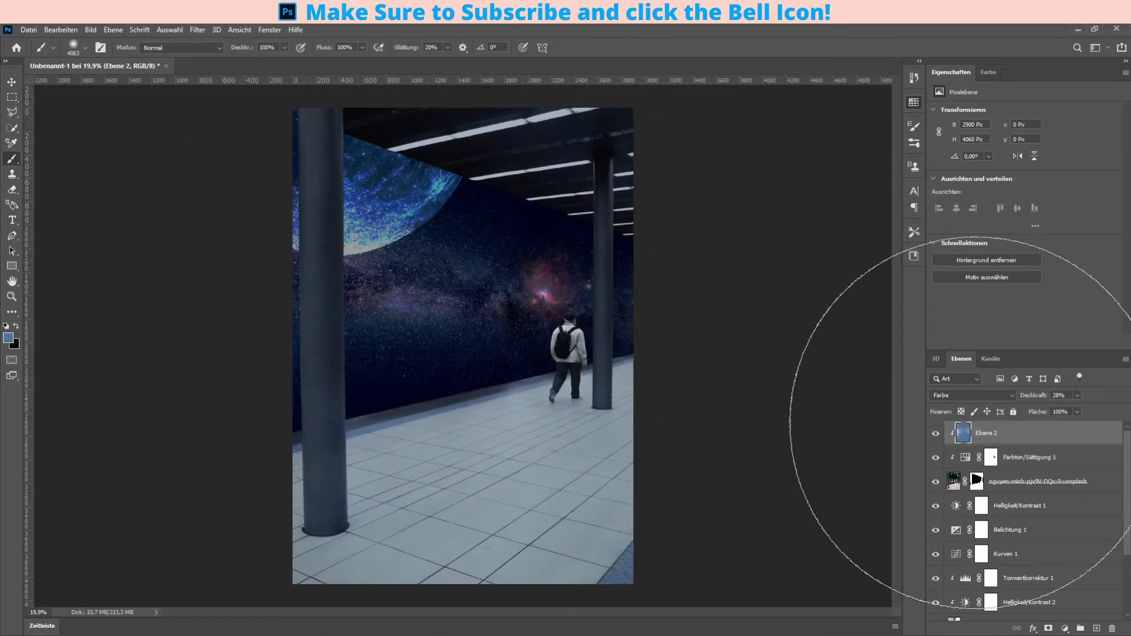
{"action": "scroll", "coordinate": [733, 404], "scroll_direction": "up", "scroll_amount": 1}
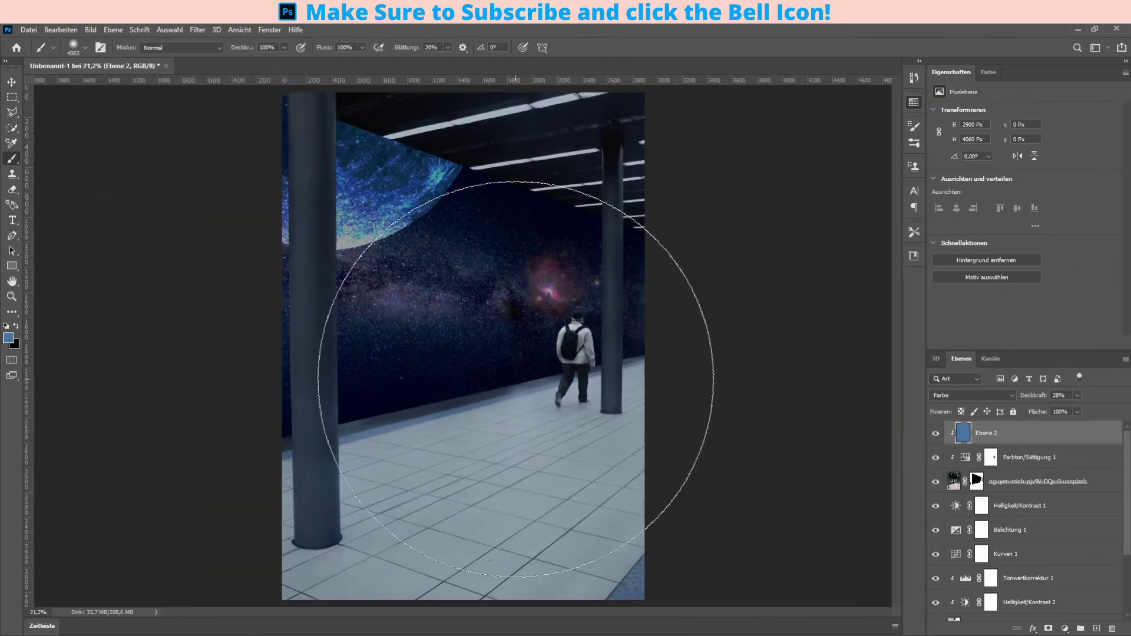
{"action": "scroll", "coordinate": [601, 394], "scroll_direction": "down", "scroll_amount": 2}
- Add a clipped Color Balance layer: highlights toward magenta and yellow, shadows toward cyan
{"action": "left_click", "coordinate": [1067, 629]}
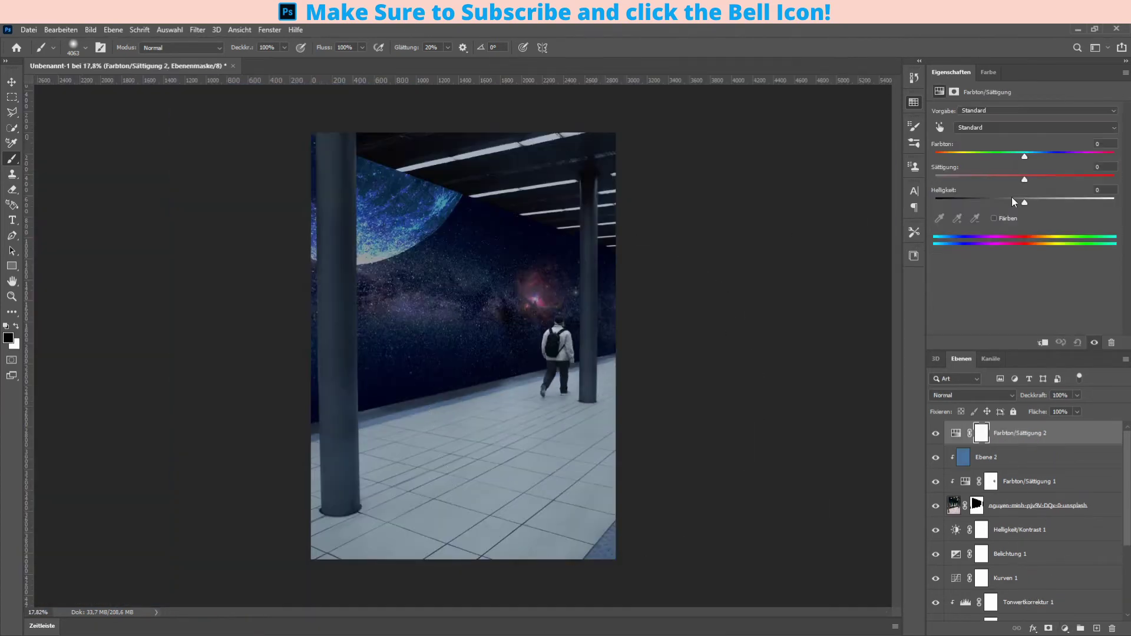
{"action": "left_click_drag", "start_coordinate": [985, 140], "coordinate": [993, 138]}
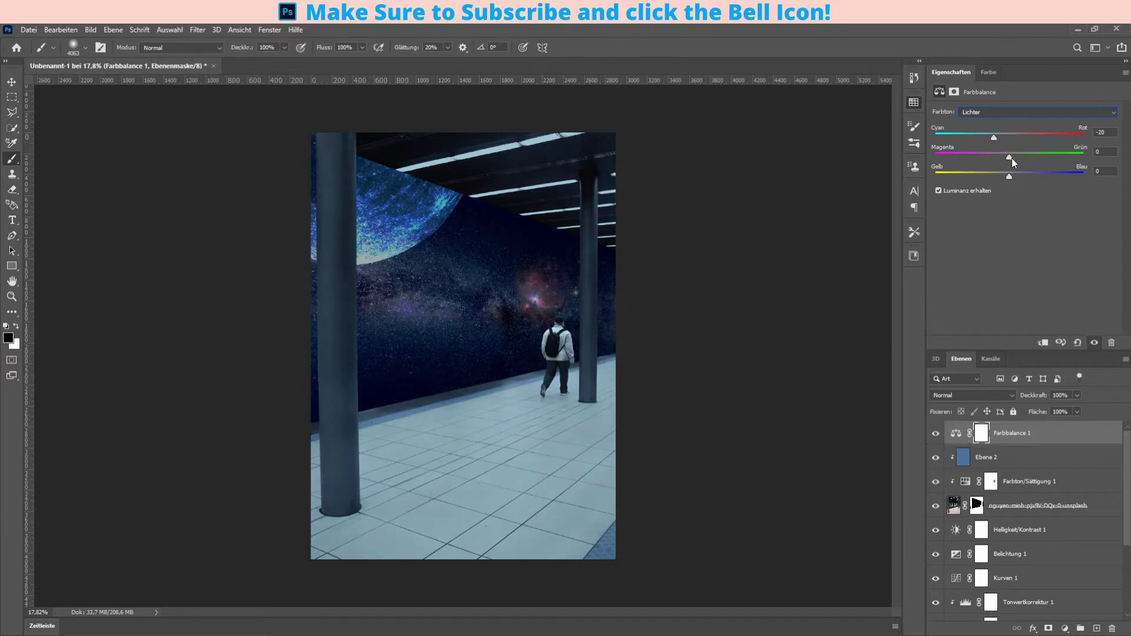
{"action": "key", "text": "ctrl+alt+g"}
{"action": "scroll", "coordinate": [474, 373], "scroll_direction": "up", "scroll_amount": 2}
{"action": "scroll", "coordinate": [474, 373], "scroll_direction": "down", "scroll_amount": 1}
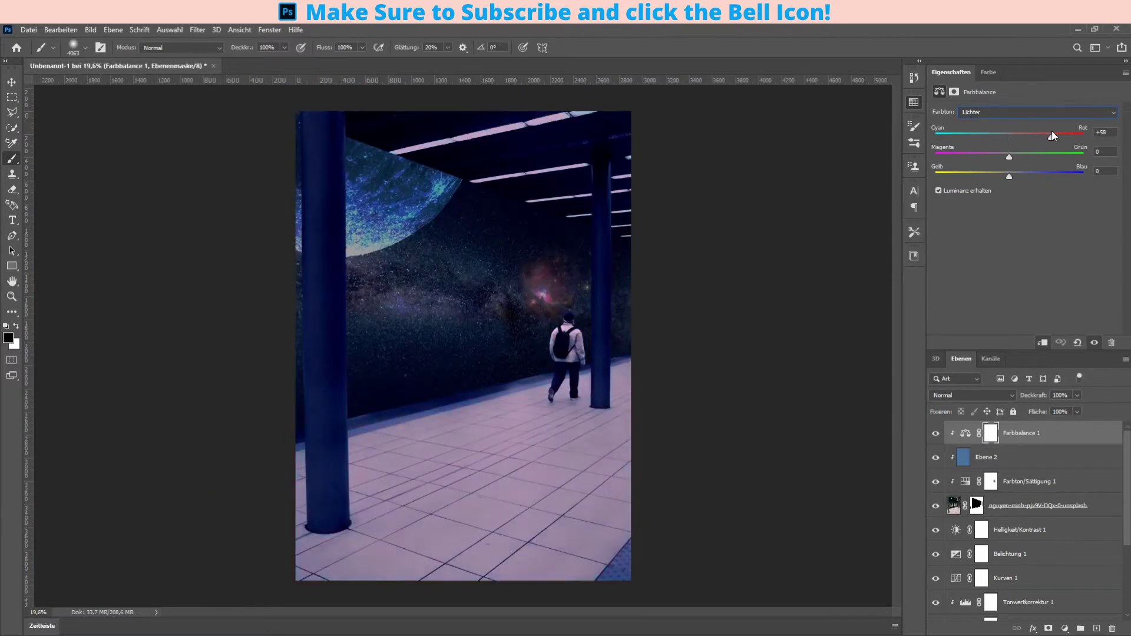
{"action": "mouse_move", "coordinate": [1009, 157]}
{"action": "left_mouse_down"}
{"action": "mouse_move", "coordinate": [990, 175]}
{"action": "mouse_move", "coordinate": [1016, 175]}
{"action": "left_mouse_up"}
{"action": "left_click", "coordinate": [1018, 112]}
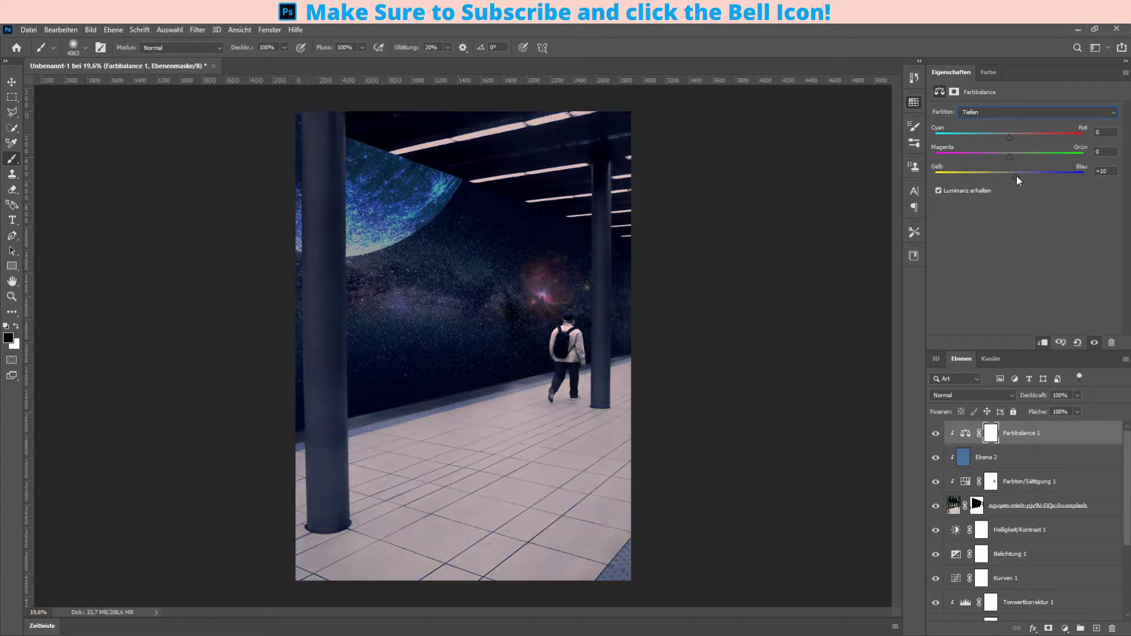
{"action": "left_click_drag", "start_coordinate": [1009, 137], "coordinate": [997, 139]}
- Duplicate the Color Balance and tint layers and erase the tint from the pillar
{"action": "left_click", "coordinate": [1006, 459], "text": "shift"}
{"action": "key", "text": "ctrl+j"}
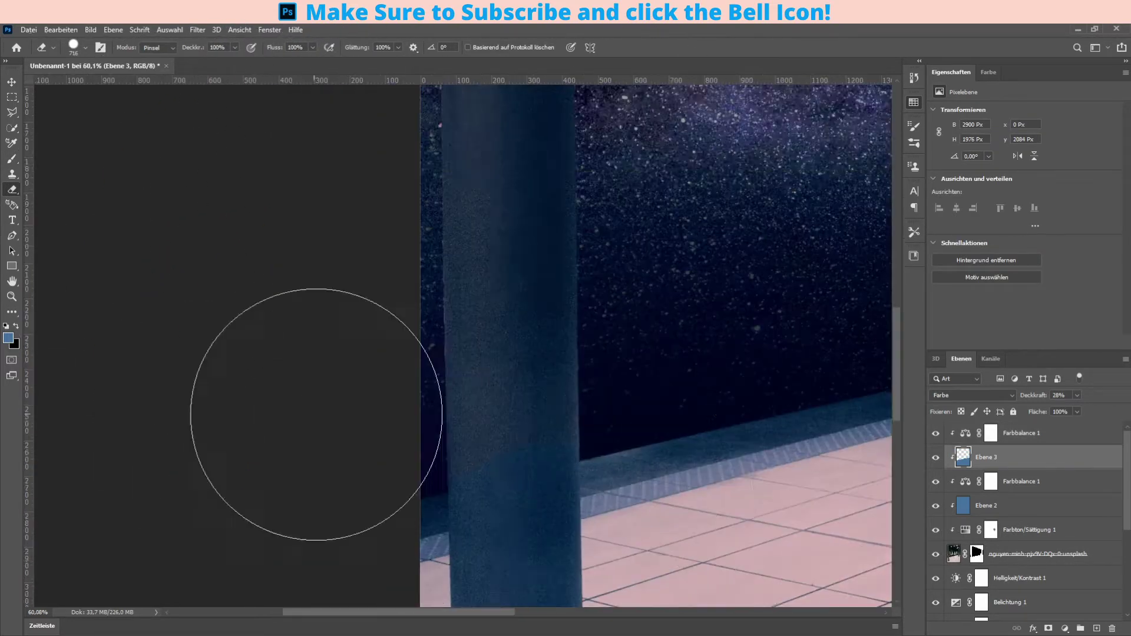
{"action": "key", "text": "bracketleft"}
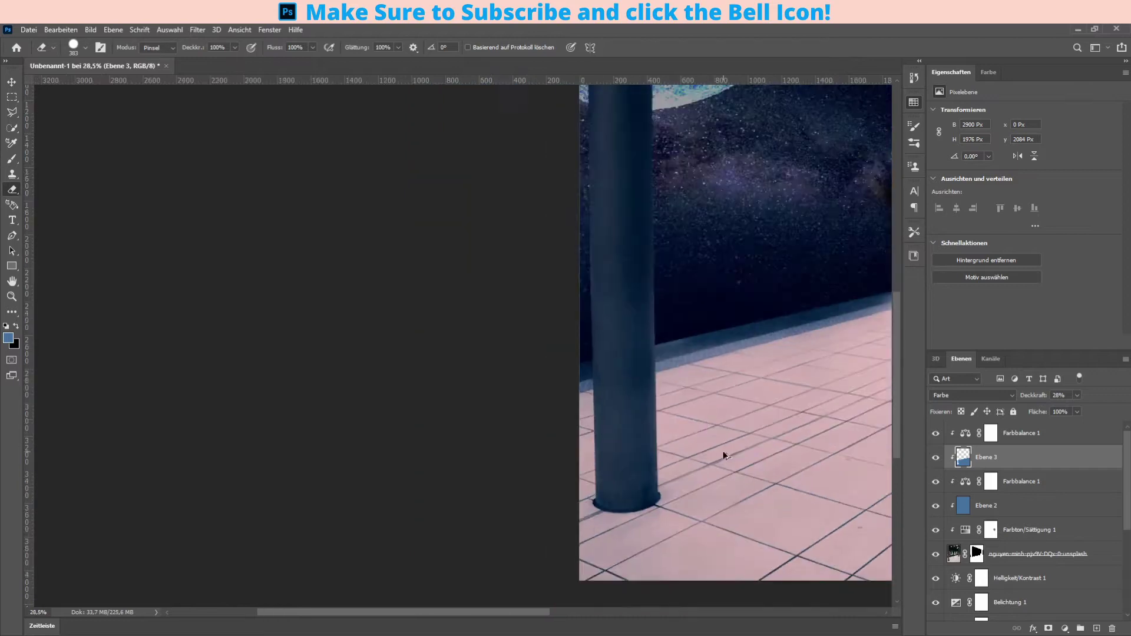
{"action": "left_click", "coordinate": [474, 285]}
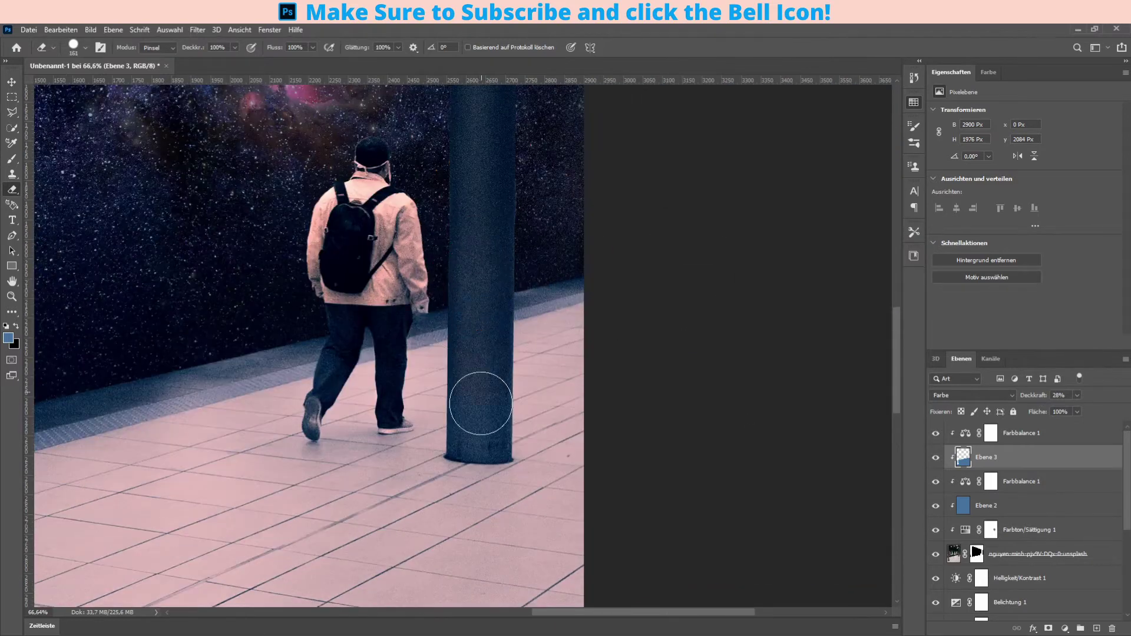
{"action": "key", "text": "ctrl+0"}
- Push the duplicate Color Balance toward blue, unclip the colour layer and reduce saturation
{"action": "left_click", "coordinate": [1019, 433]}
{"action": "mouse_move", "coordinate": [1007, 177]}
{"action": "left_mouse_down"}
{"action": "mouse_move", "coordinate": [1053, 177]}
{"action": "mouse_move", "coordinate": [1040, 177]}
{"action": "left_mouse_up"}
{"action": "left_click", "coordinate": [1002, 457]}
{"action": "key", "text": "ctrl+alt+g"}
{"action": "left_click", "coordinate": [1019, 433]}
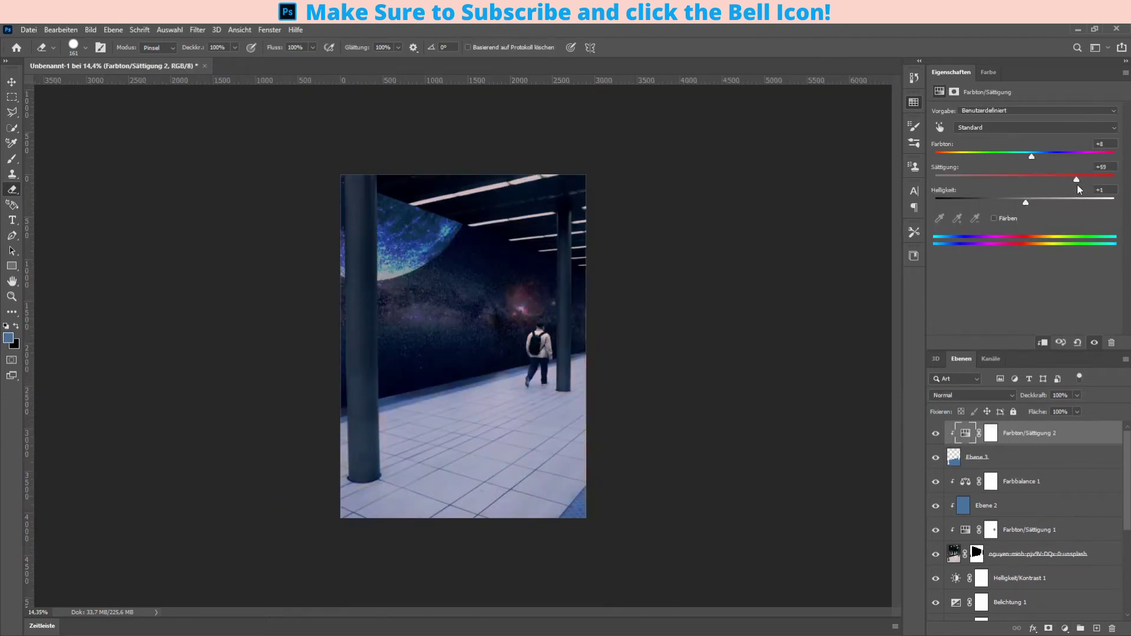
{"action": "left_click_drag", "start_coordinate": [1081, 179], "coordinate": [1059, 179]}
{"action": "scroll", "coordinate": [560, 337], "scroll_direction": "up", "scroll_amount": 2}
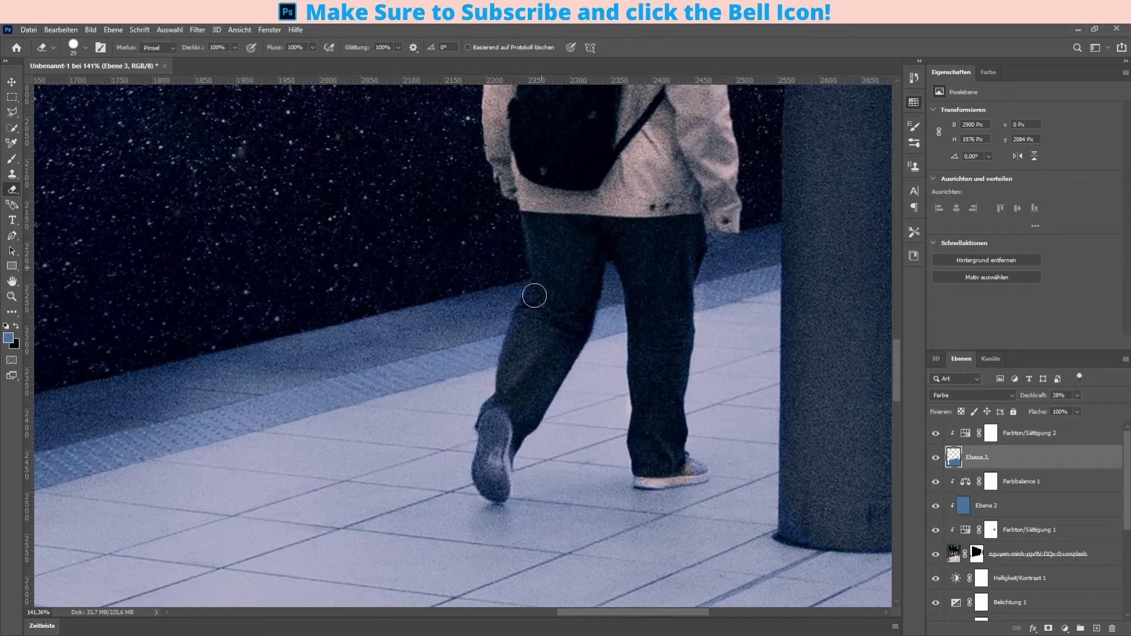
{"action": "key", "text": "ctrl+0"}
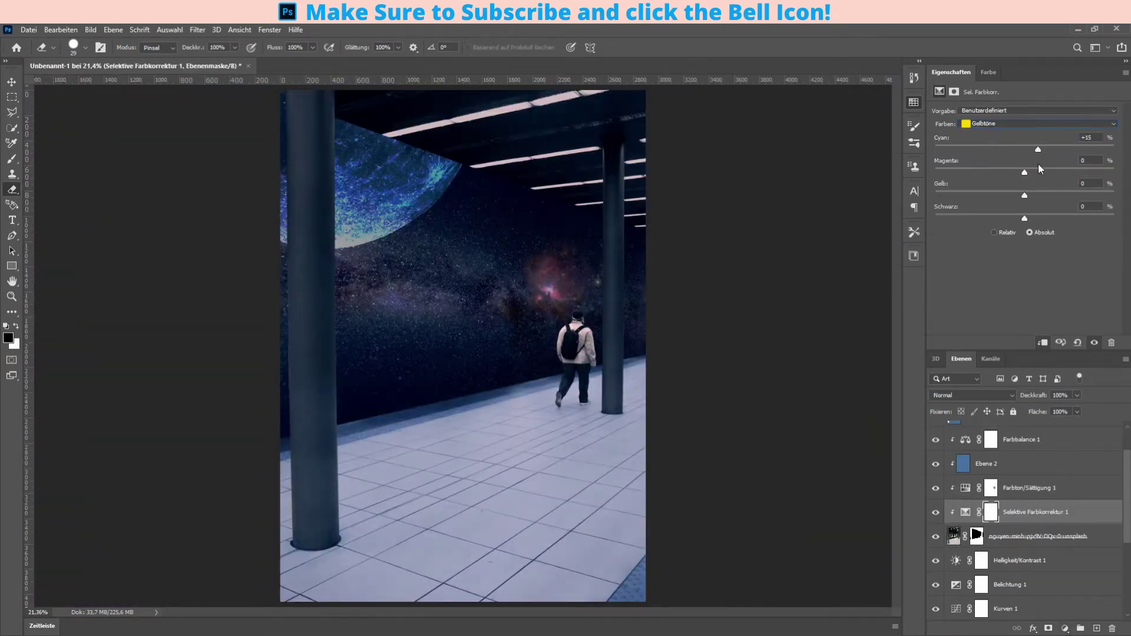
- Reduce magenta in the Selective Color yellows and reset the whites adjustment
{"action": "left_click_drag", "start_coordinate": [1024, 172], "coordinate": [1012, 172]}
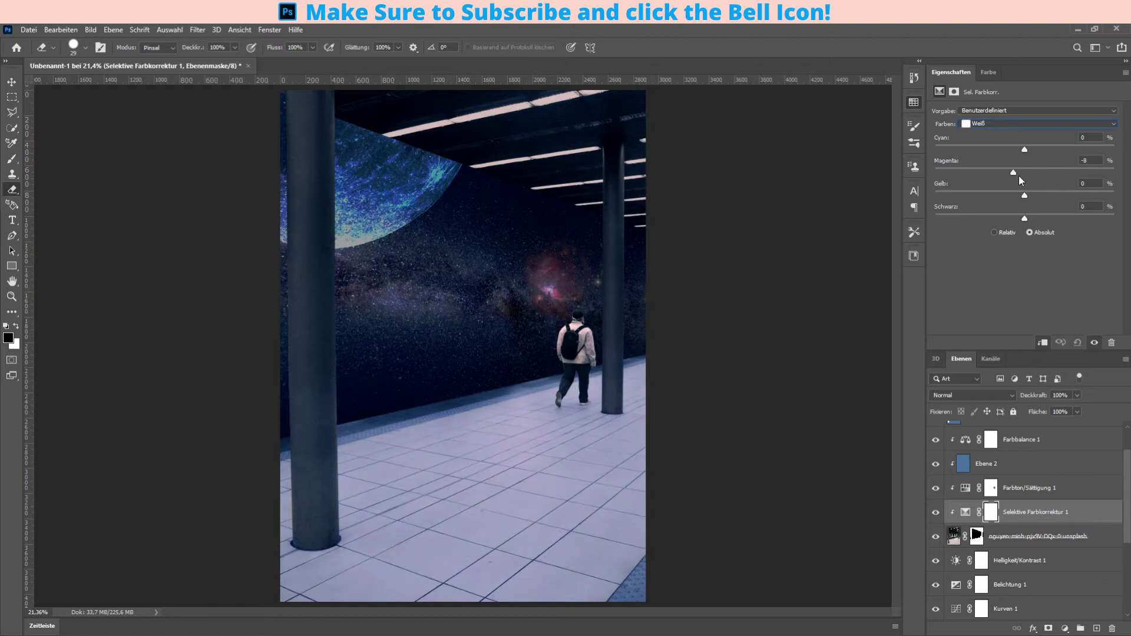
{"action": "left_click", "coordinate": [12, 158]}
{"action": "scroll", "coordinate": [584, 275], "scroll_direction": "up", "scroll_amount": 5}
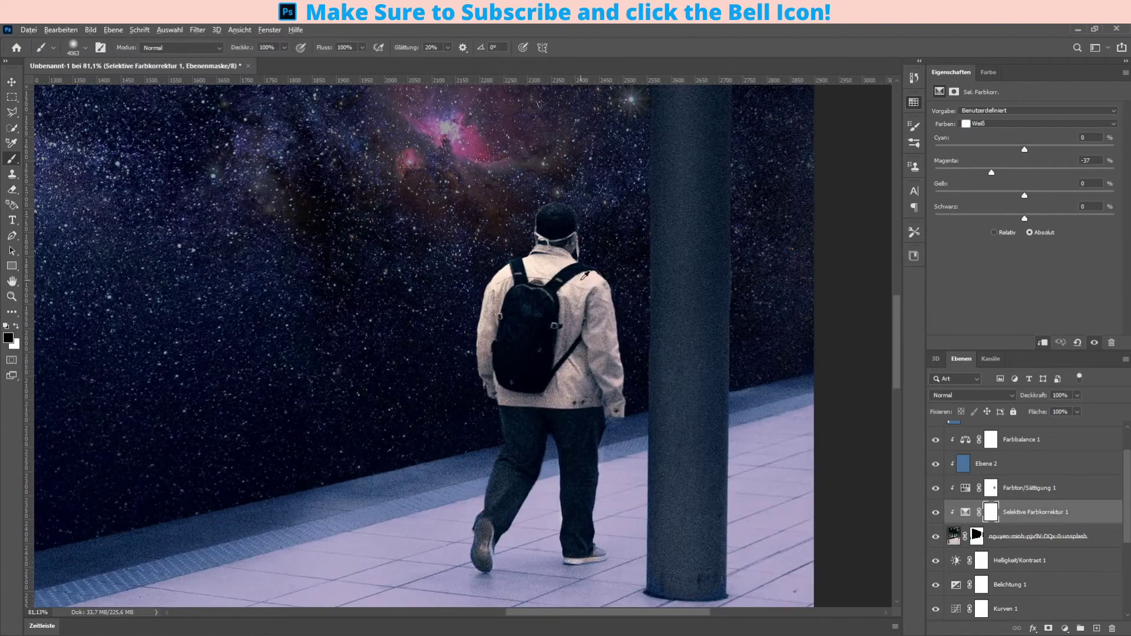
{"action": "key", "text": "ctrl+z"}
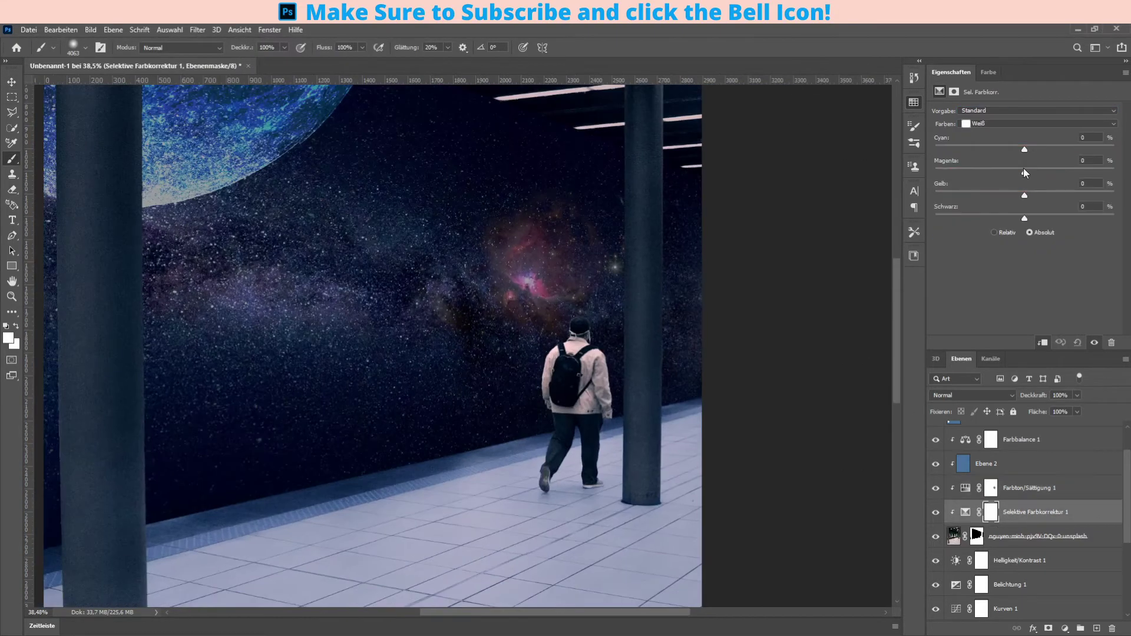
{"action": "key", "text": "ctrl+0"}
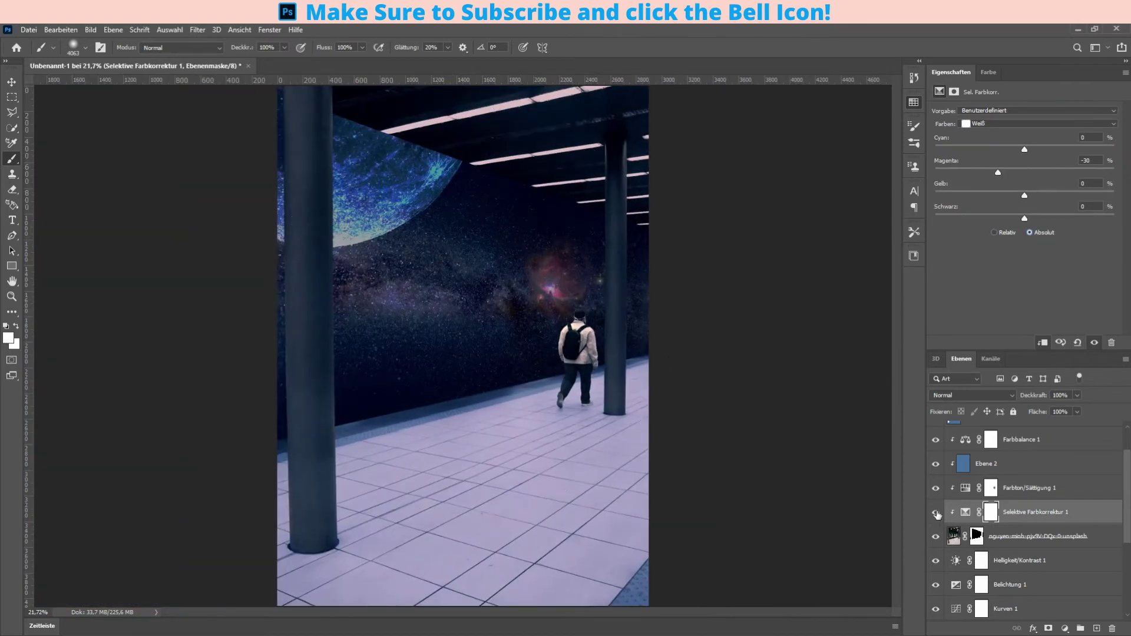
- Move Selektive Farbkorrektur 1 to the top, adjust Weiß magenta and black, then select Blautöne
{"action": "left_click_drag", "start_coordinate": [1028, 517], "coordinate": [1029, 425]}
{"action": "left_click_drag", "start_coordinate": [998, 172], "coordinate": [1034, 172]}
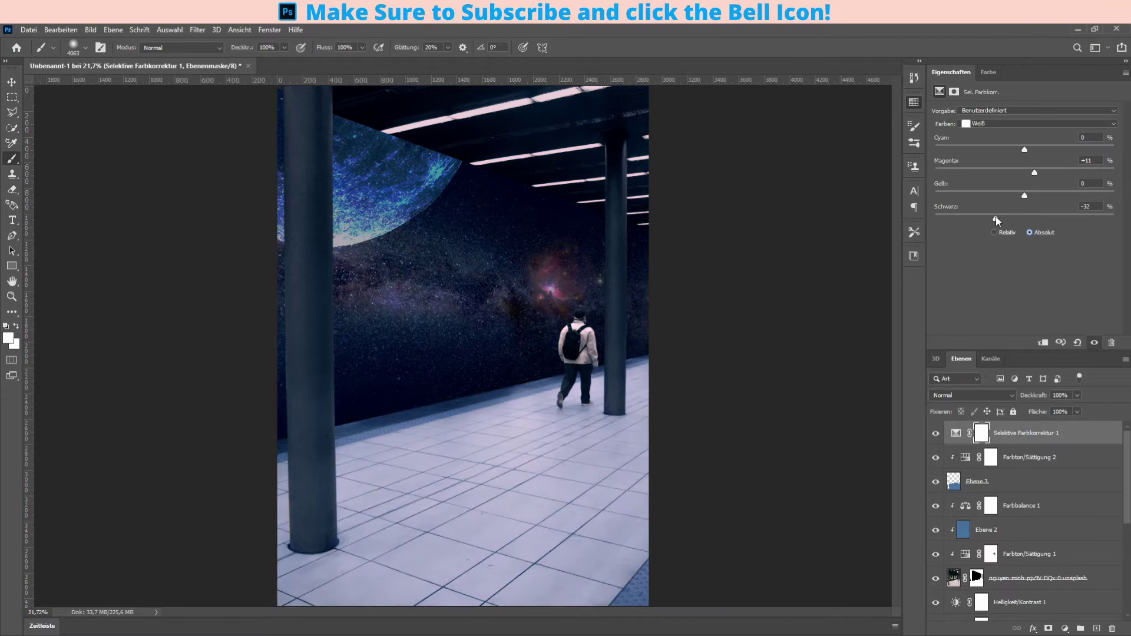
{"action": "mouse_move", "coordinate": [1025, 218]}
{"action": "left_mouse_down"}
{"action": "mouse_move", "coordinate": [1026, 199]}
{"action": "mouse_move", "coordinate": [1002, 172]}
{"action": "mouse_move", "coordinate": [1038, 172]}
{"action": "left_mouse_up"}
{"action": "left_click", "coordinate": [1037, 123]}
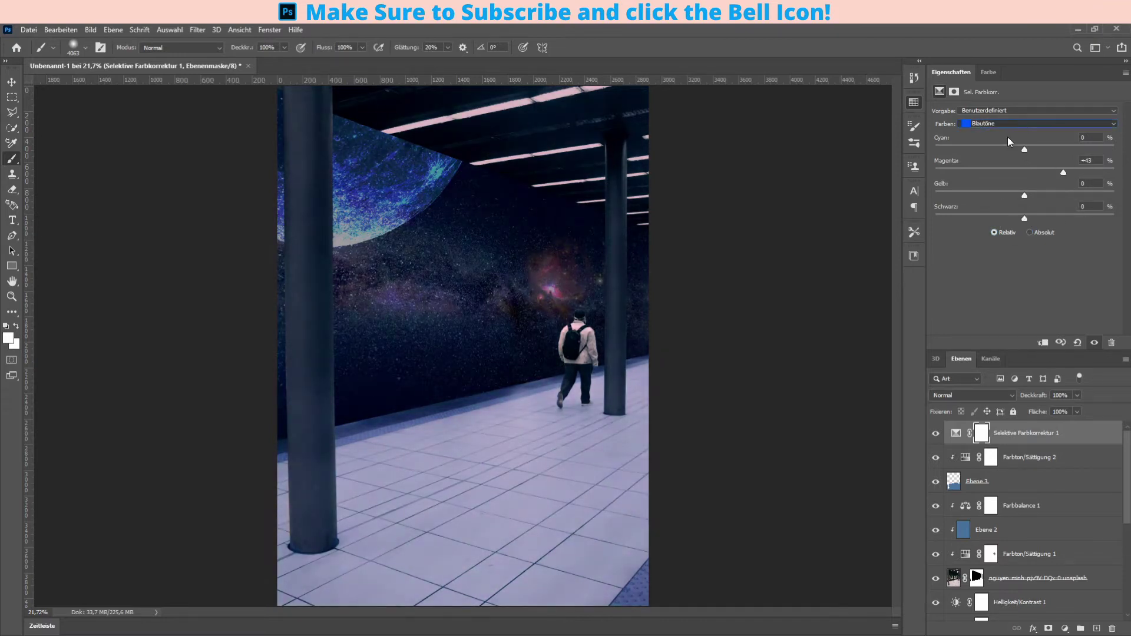
{"action": "left_click", "coordinate": [1007, 137]}
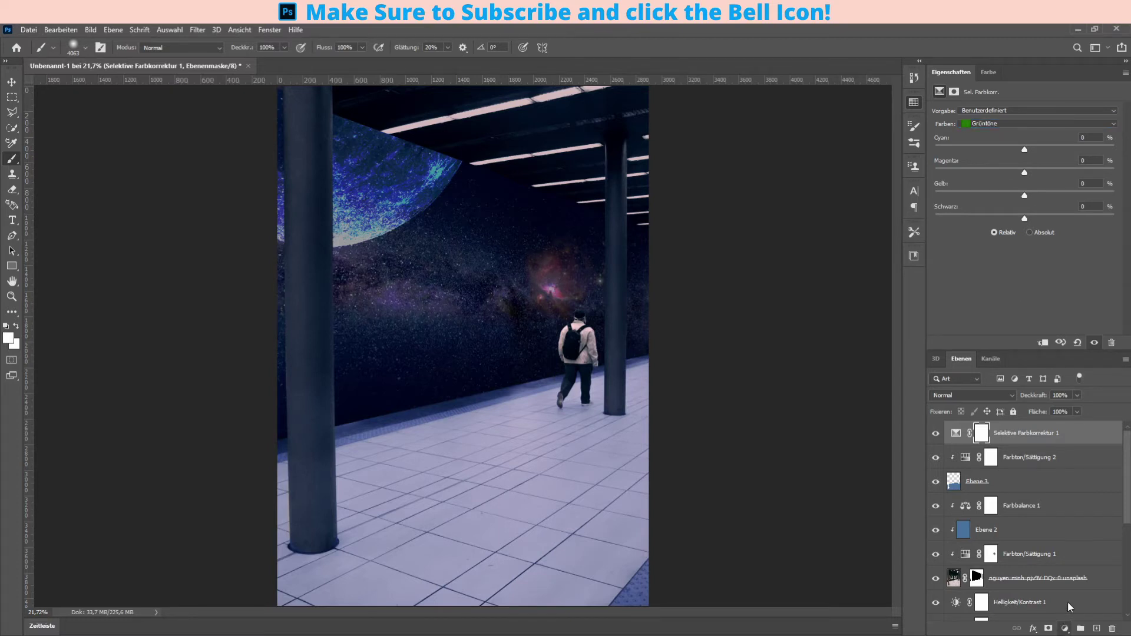
- Add an Invert adjustment layer, undo it, and make the brush much smaller
{"action": "left_click", "coordinate": [1064, 628]}
{"action": "left_click", "coordinate": [1071, 591]}
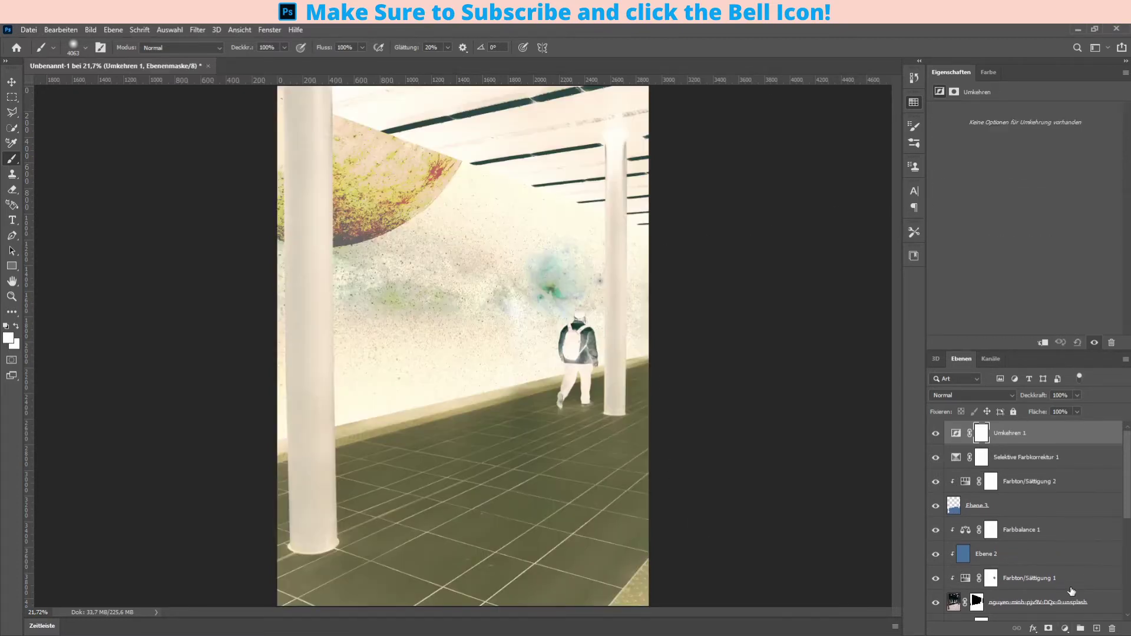
{"action": "key", "text": "ctrl+z"}
{"action": "scroll", "coordinate": [594, 354], "scroll_direction": "up", "scroll_amount": 5}
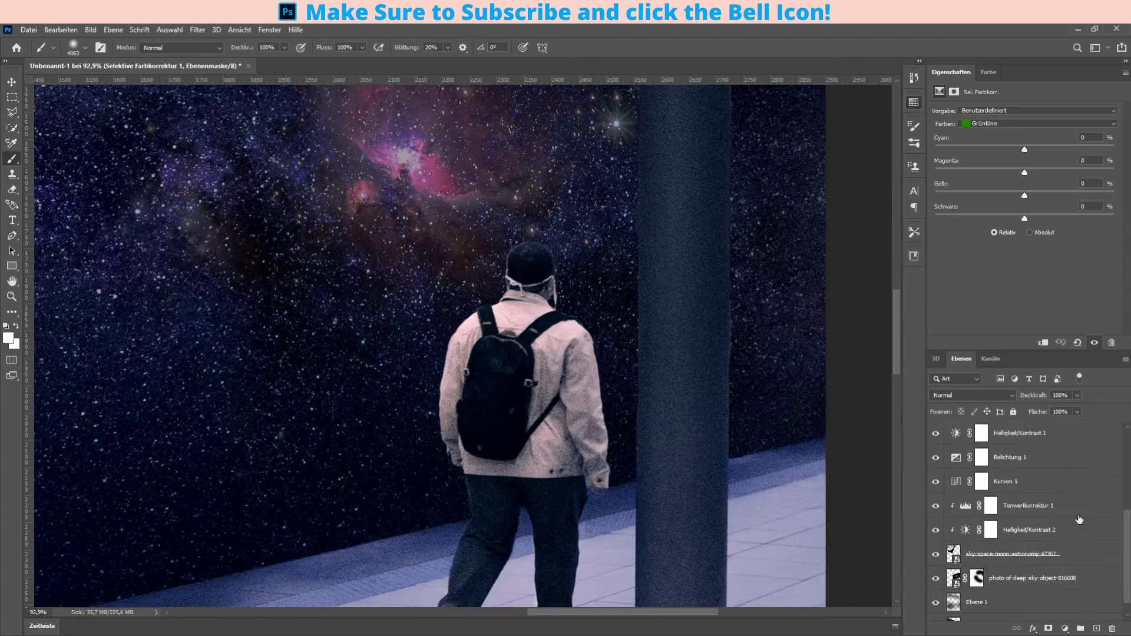
{"action": "scroll", "coordinate": [1002, 530], "scroll_direction": "down", "scroll_amount": 4}
{"action": "scroll", "coordinate": [1001, 518], "scroll_direction": "up", "scroll_amount": 5}
{"action": "scroll", "coordinate": [483, 424], "scroll_direction": "down", "scroll_amount": 3}
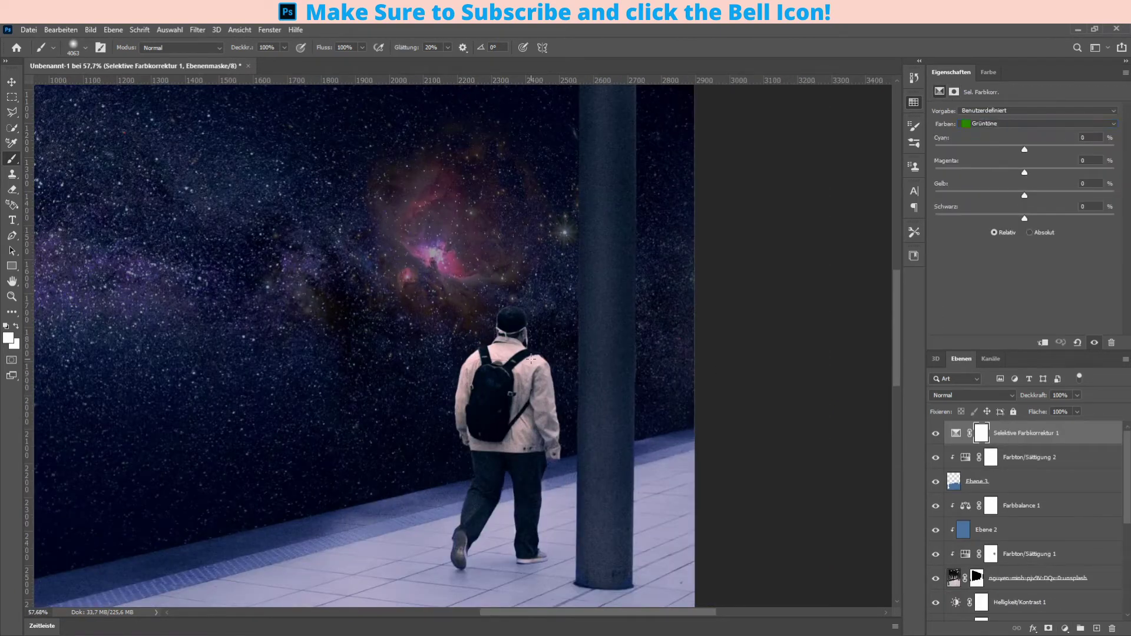
{"action": "left_click_drag", "start_coordinate": [531, 358], "coordinate": [144, 356]}
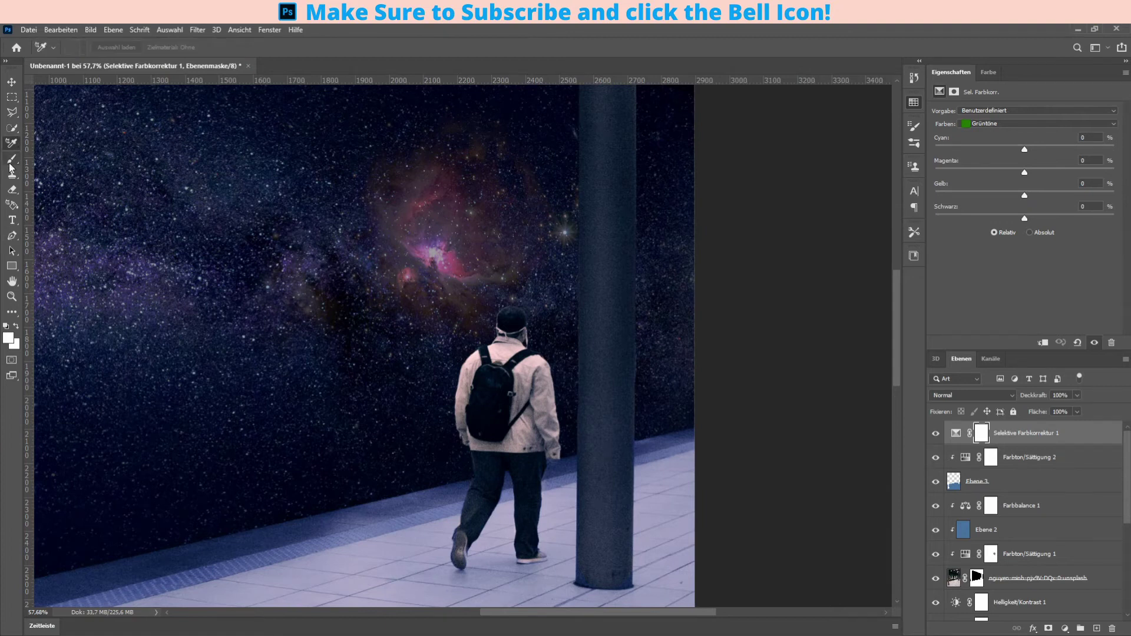
- Create a new layer above the photo and paint dark navy over the man's upper body
{"action": "key", "text": "v"}
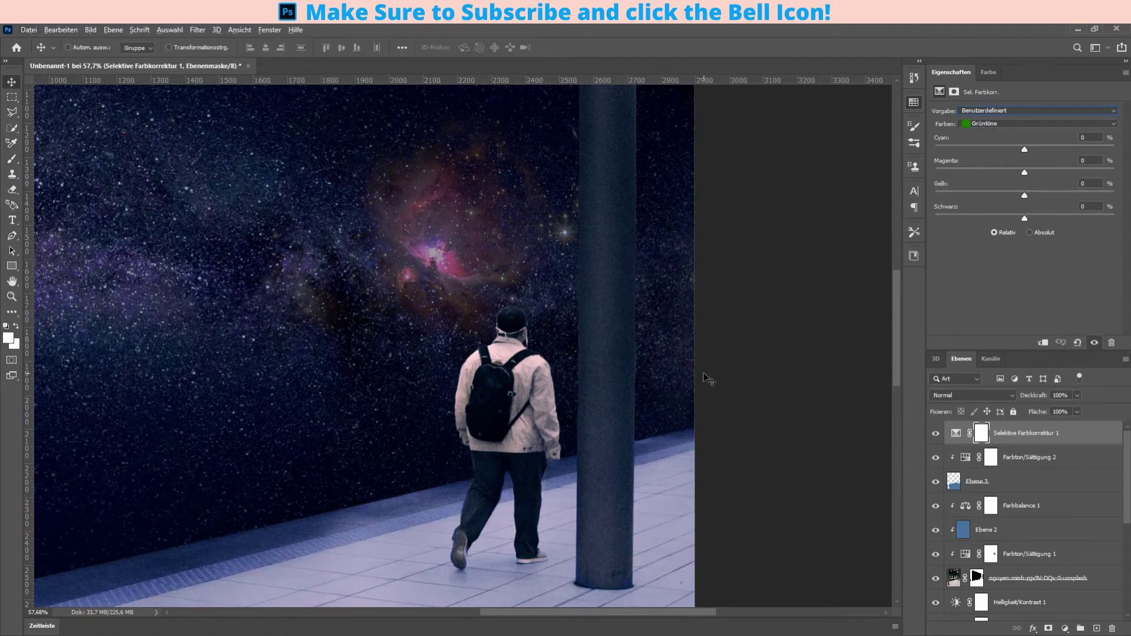
{"action": "key", "text": "alt+bracketleft"}
{"action": "scroll", "coordinate": [543, 417], "scroll_direction": "down", "scroll_amount": 1}
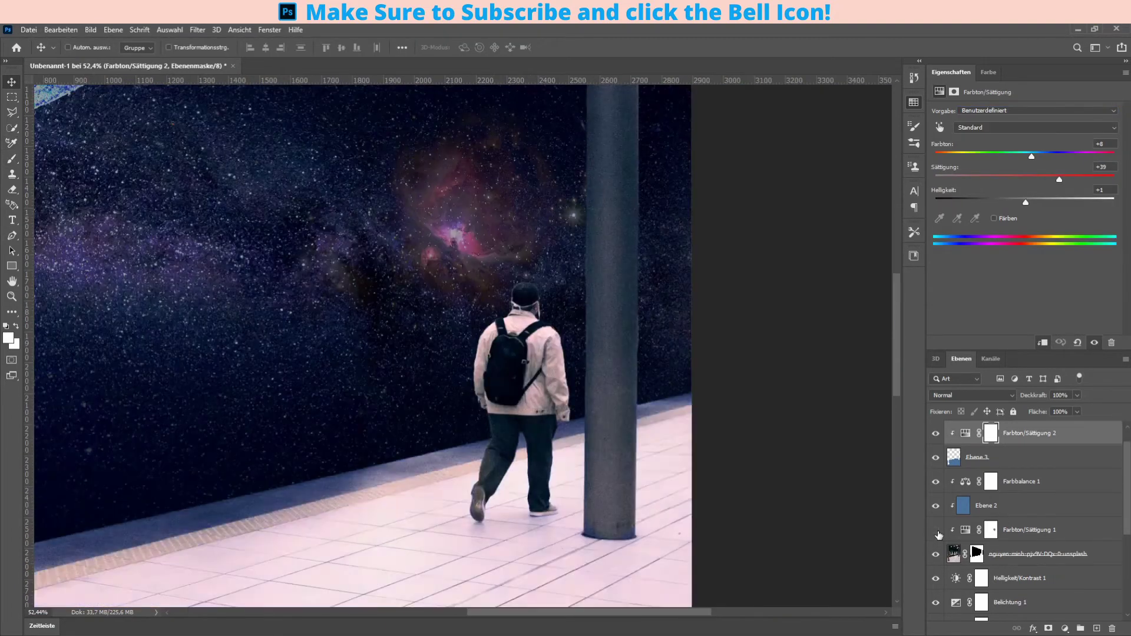
{"action": "left_click", "coordinate": [1095, 628]}
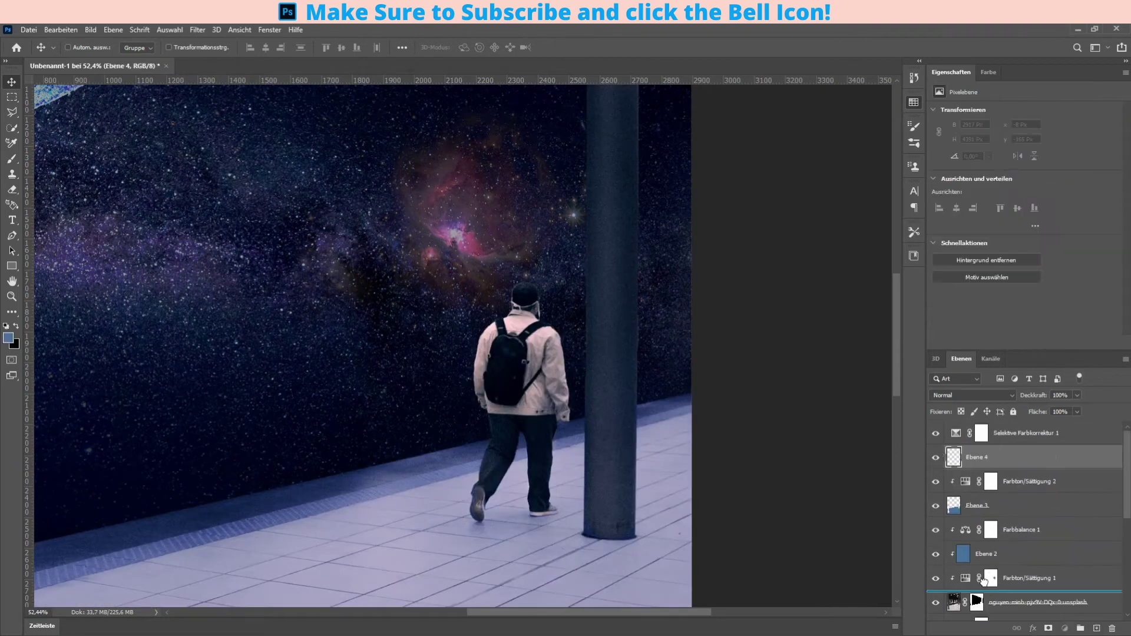
{"action": "key", "text": "b"}
{"action": "left_click_drag", "start_coordinate": [478, 315], "coordinate": [547, 386]}
{"action": "scroll", "coordinate": [547, 386], "scroll_direction": "up", "scroll_amount": 2}
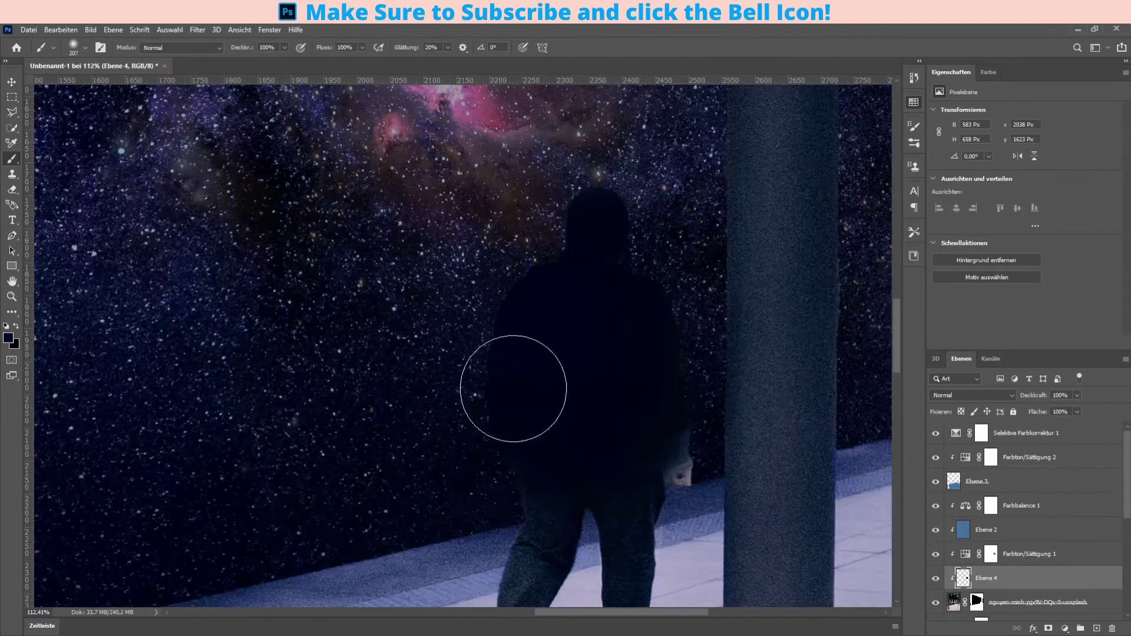
- Add more navy shading and set the layer to Hard Light at 51% opacity
{"action": "key", "text": "bracketleft"}
{"action": "key", "text": "bracketleft"}
{"action": "key", "text": "bracketleft"}
{"action": "scroll", "coordinate": [677, 465], "scroll_direction": "down", "scroll_amount": 2}
{"action": "key", "text": "shift+alt+k"}
{"action": "left_click_drag", "start_coordinate": [1037, 395], "coordinate": [1022, 398]}
{"action": "type", "text": "51"}
{"action": "key", "text": "Return"}
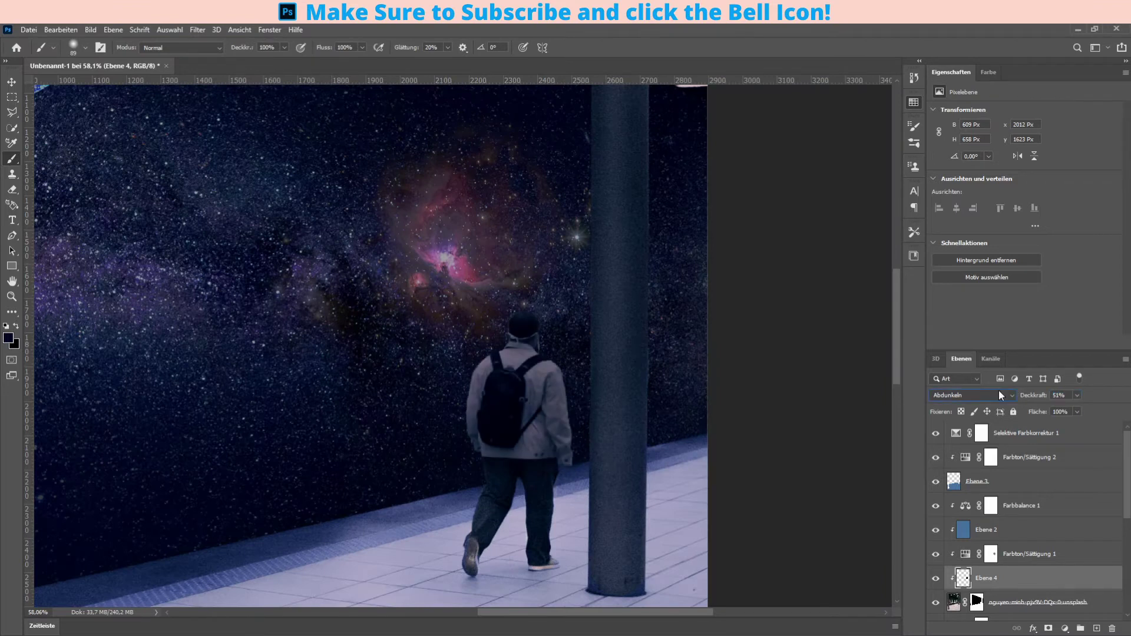
{"action": "key", "text": "v"}
- Select the subway photo layer beneath the shading layer
{"action": "scroll", "coordinate": [341, 384], "scroll_direction": "down", "scroll_amount": 3}
{"action": "scroll", "coordinate": [341, 384], "scroll_direction": "up", "scroll_amount": 2}
{"action": "key", "text": "shift+alt+h"}
{"action": "key", "text": "alt+bracketleft"}
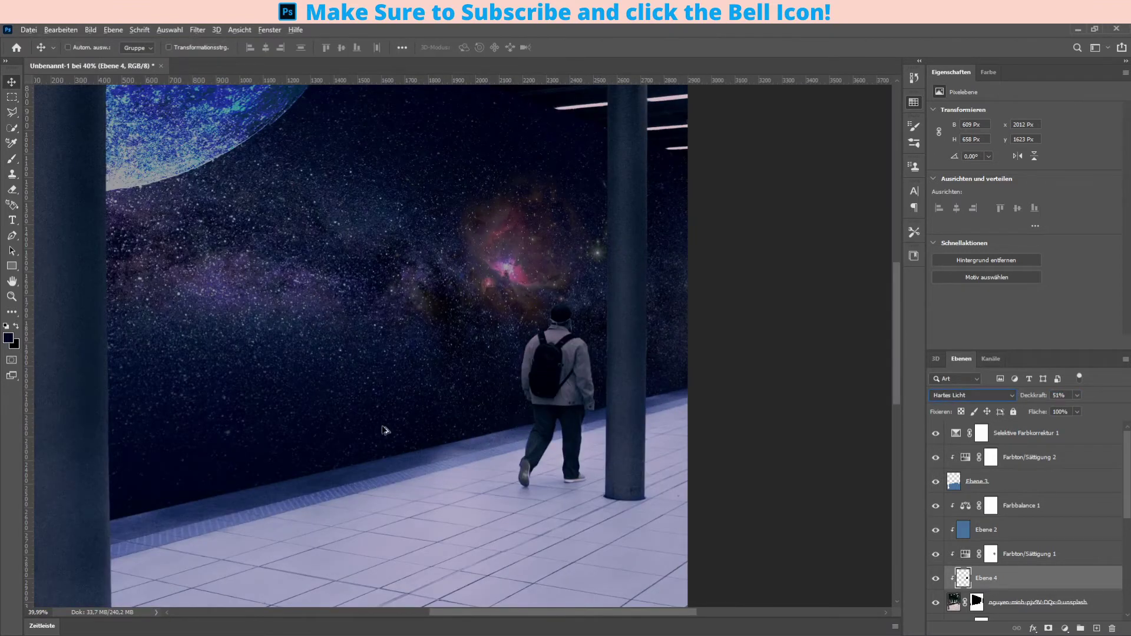
{"action": "scroll", "coordinate": [340, 371], "scroll_direction": "down", "scroll_amount": 2}
{"action": "scroll", "coordinate": [341, 369], "scroll_direction": "down", "scroll_amount": 2}
- Select the blue-universe-956981 layer, pan the canvas, then select the deep-sky photo layer
{"action": "scroll", "coordinate": [464, 343], "scroll_direction": "up", "scroll_amount": 1}
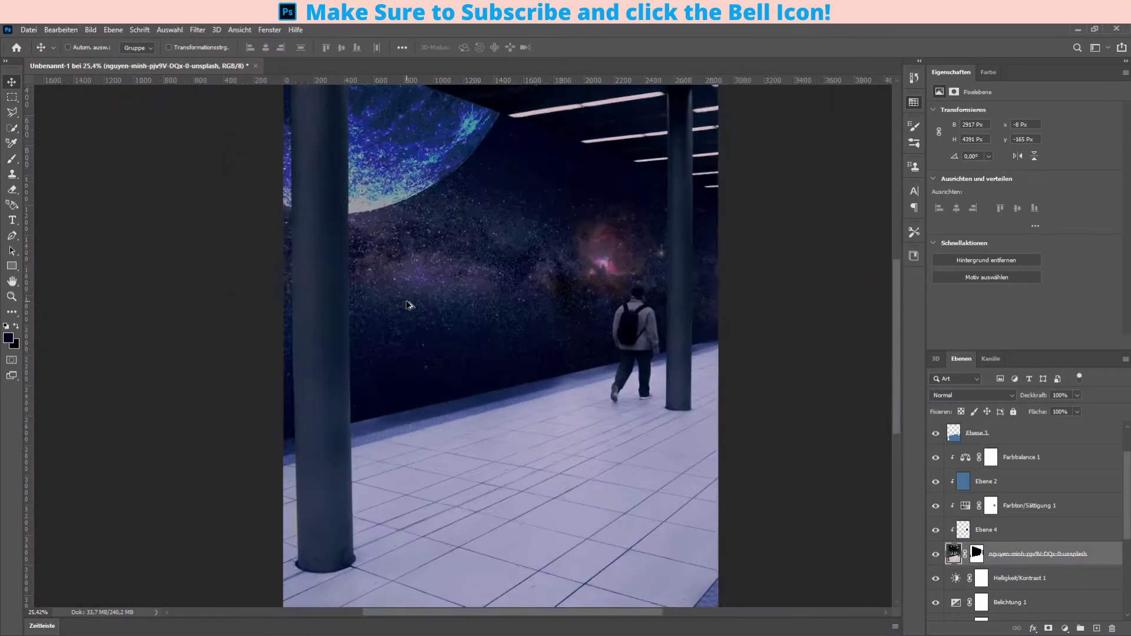
{"action": "key", "text": "alt+comma"}
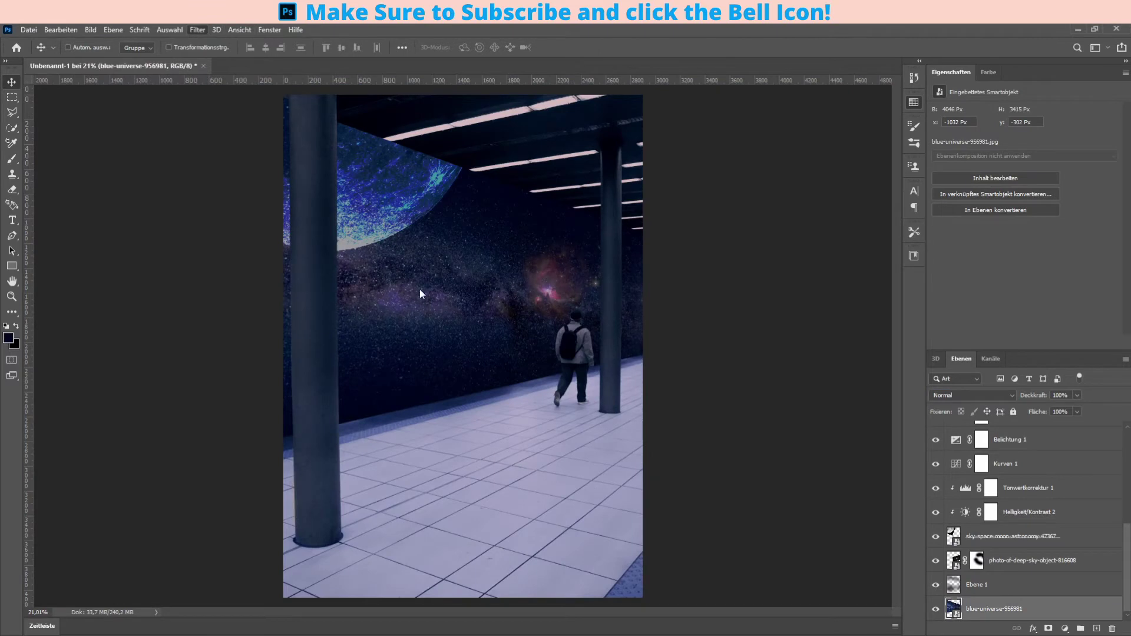
{"action": "key", "text": "space"}
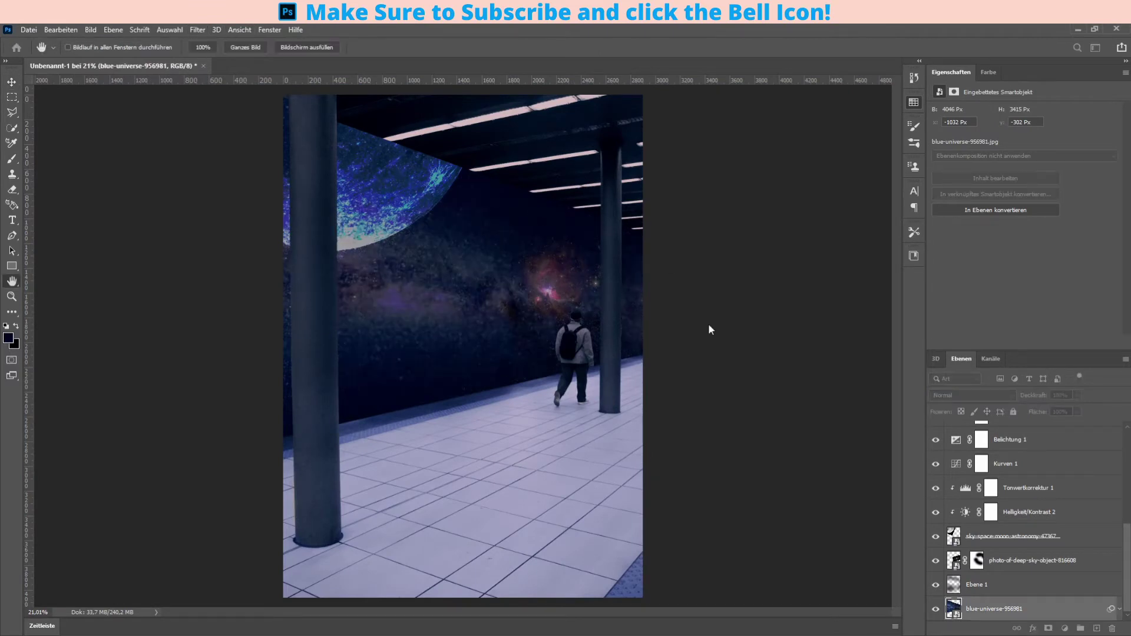
{"action": "key", "text": "alt+bracketright"}
{"action": "key", "text": "alt+bracketright"}
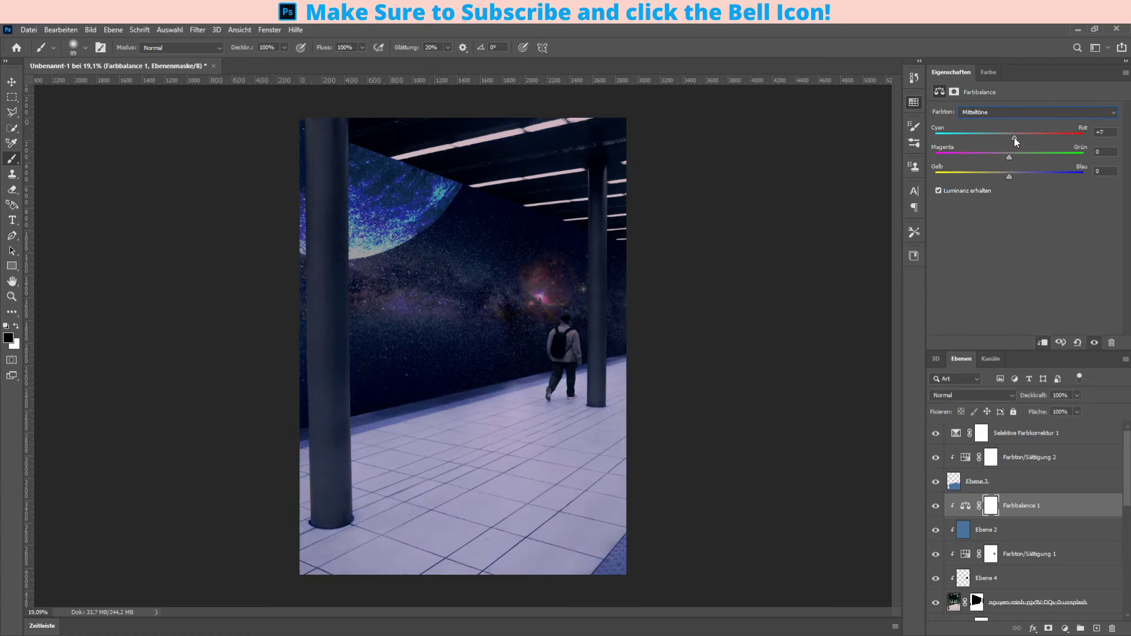
- Shift Farbbalance midtones slightly toward red and desaturate with Farbton/Sättigung 3 at -22
{"action": "left_click_drag", "start_coordinate": [1002, 137], "coordinate": [1003, 136]}
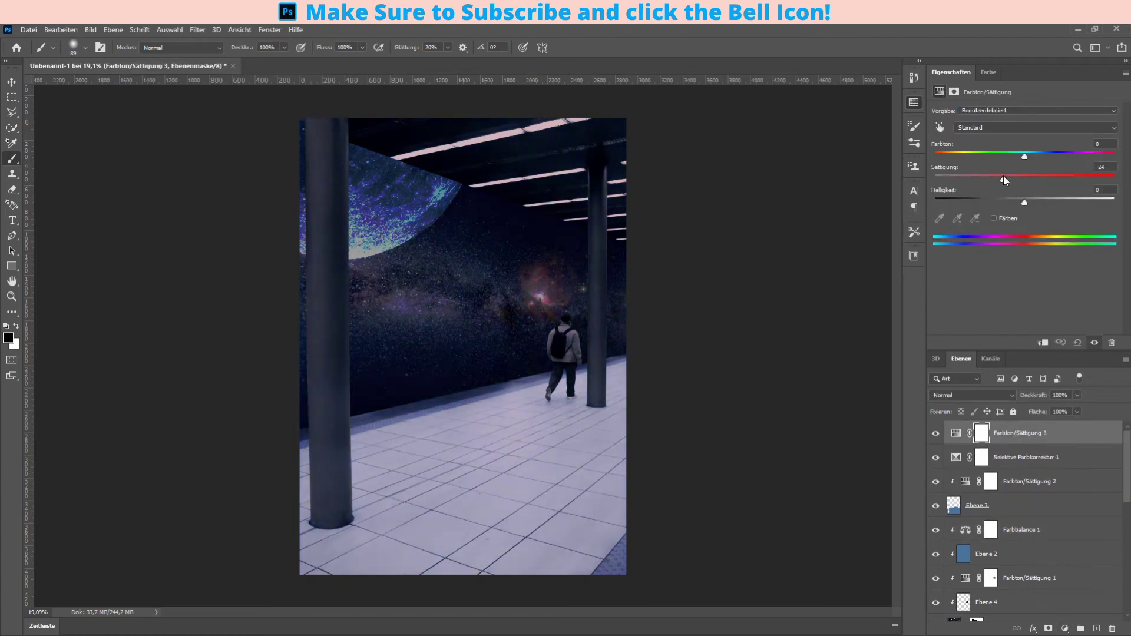
{"action": "left_click_drag", "start_coordinate": [1004, 176], "coordinate": [1024, 201]}
{"action": "scroll", "coordinate": [382, 350], "scroll_direction": "up", "scroll_amount": 3}
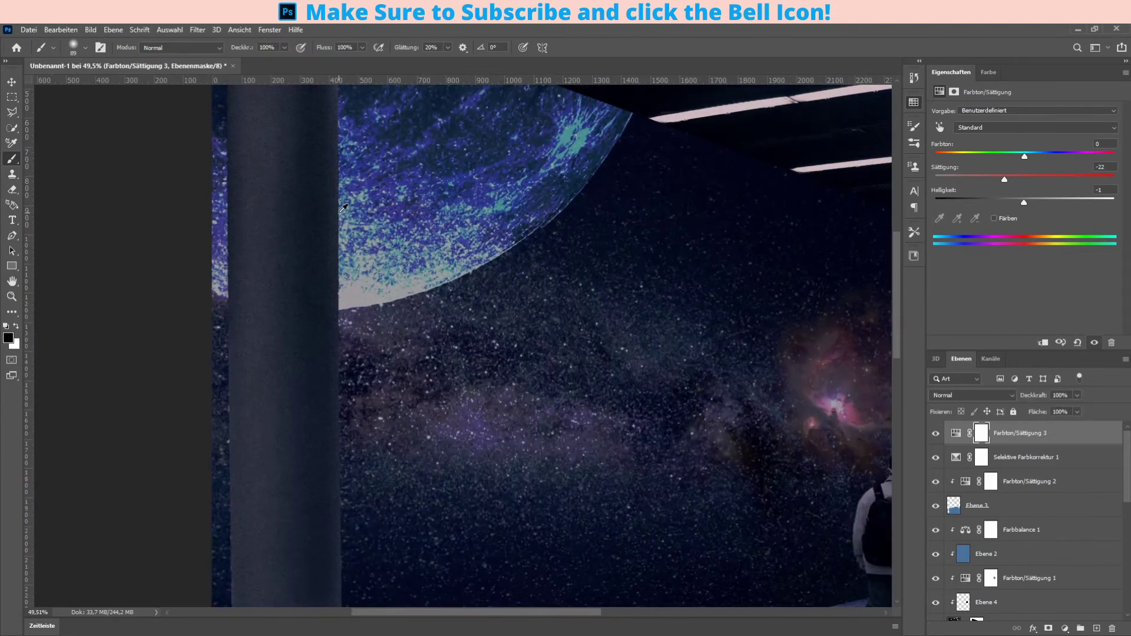
{"action": "scroll", "coordinate": [1030, 500], "scroll_direction": "down", "scroll_amount": 5}
- Adjust Tonwertkorrektur 1 highlights and black point on the sky, toggling the moon to compare
{"action": "left_click", "coordinate": [1050, 533]}
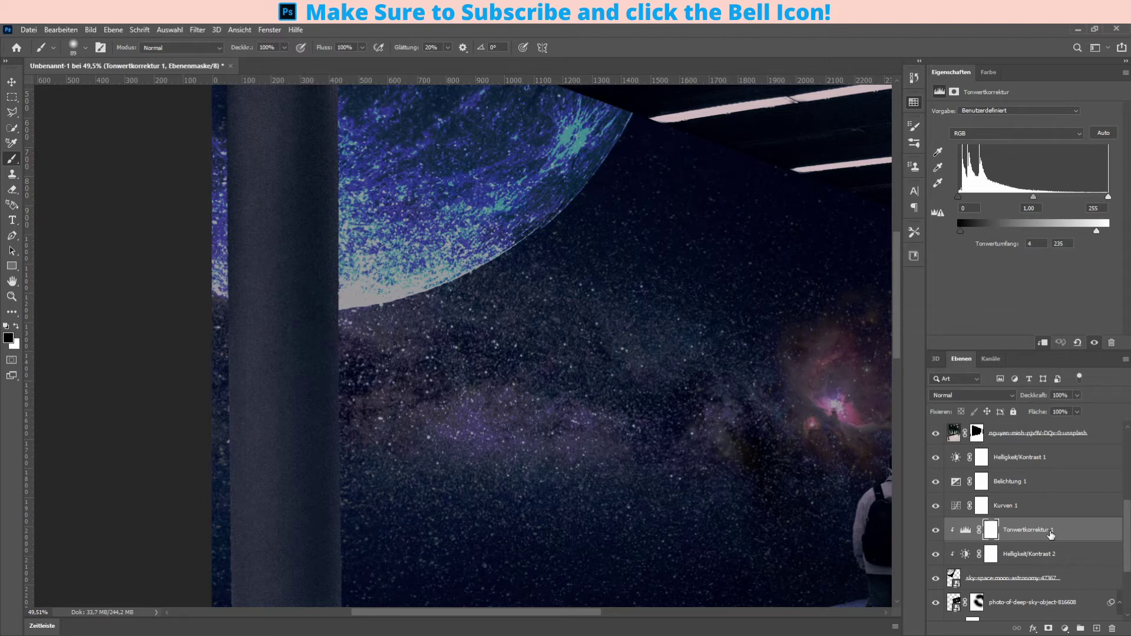
{"action": "left_click_drag", "start_coordinate": [1108, 197], "coordinate": [1094, 198]}
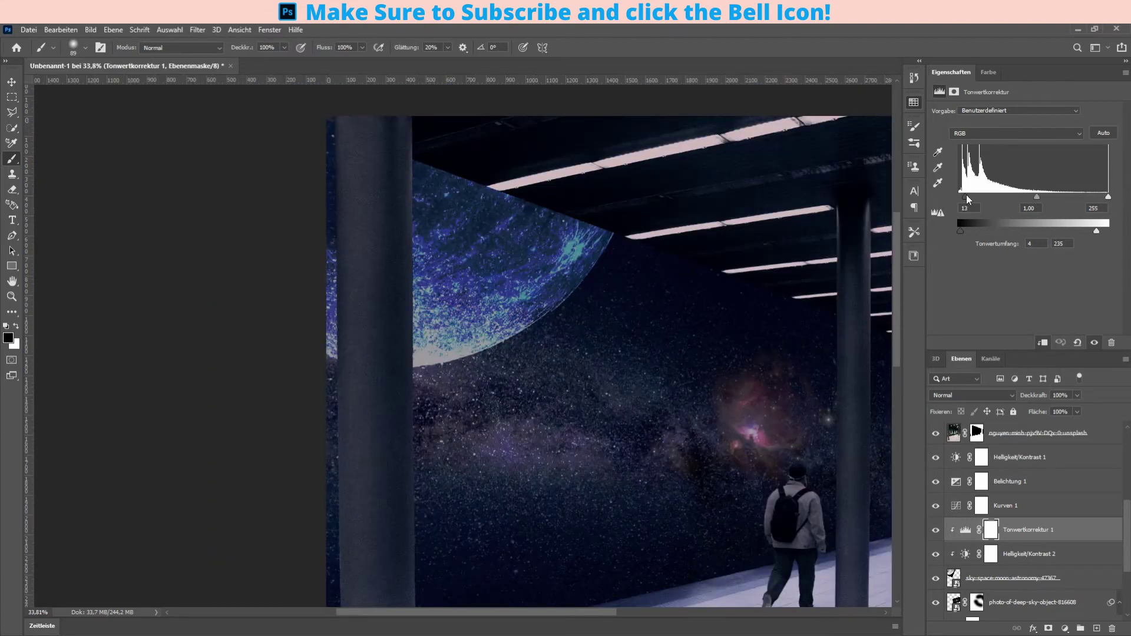
{"action": "left_click_drag", "start_coordinate": [967, 198], "coordinate": [972, 196]}
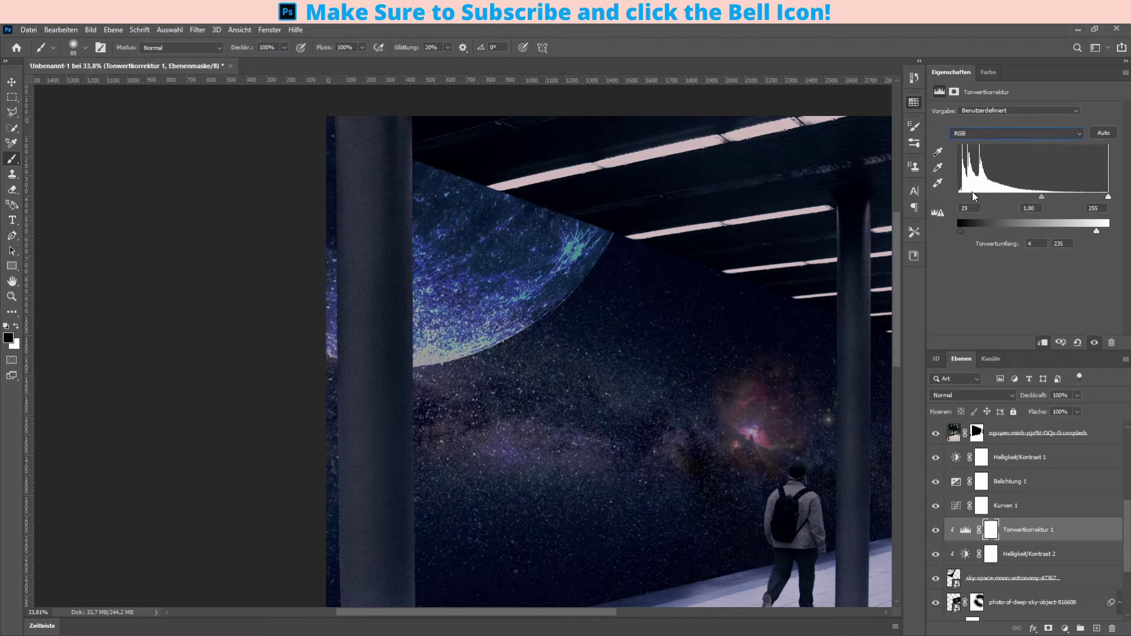
{"action": "left_click", "coordinate": [936, 579]}
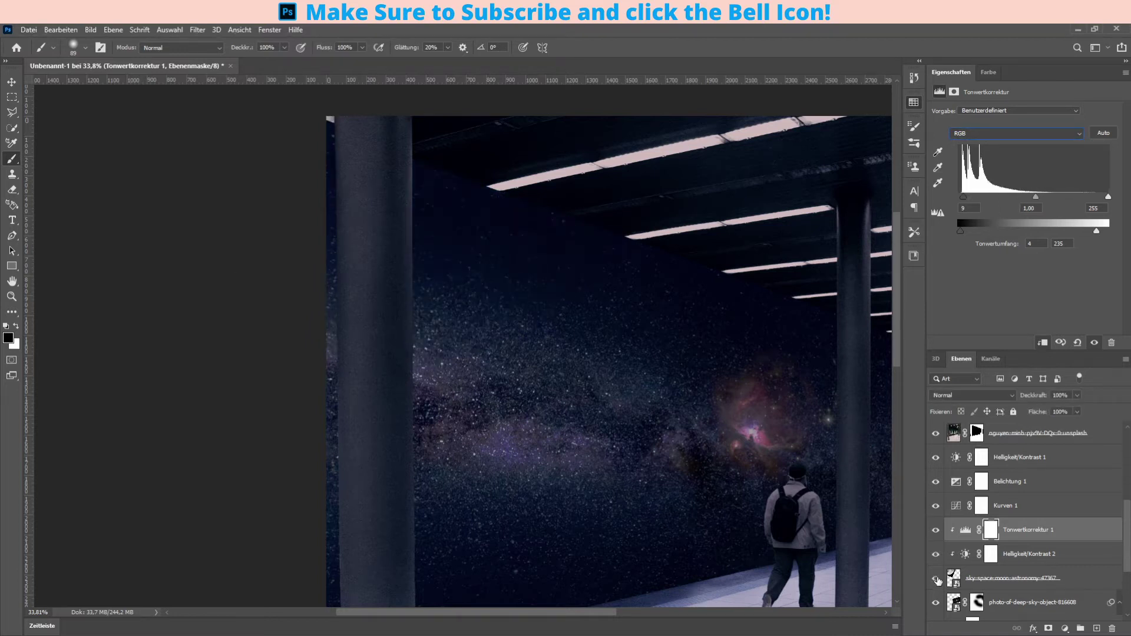
- Step down the layer stack to blue-universe-956981 and adjust the Belichtung 1 exposure
{"action": "key", "text": "s"}
{"action": "scroll", "coordinate": [307, 162], "scroll_direction": "up", "scroll_amount": 5}
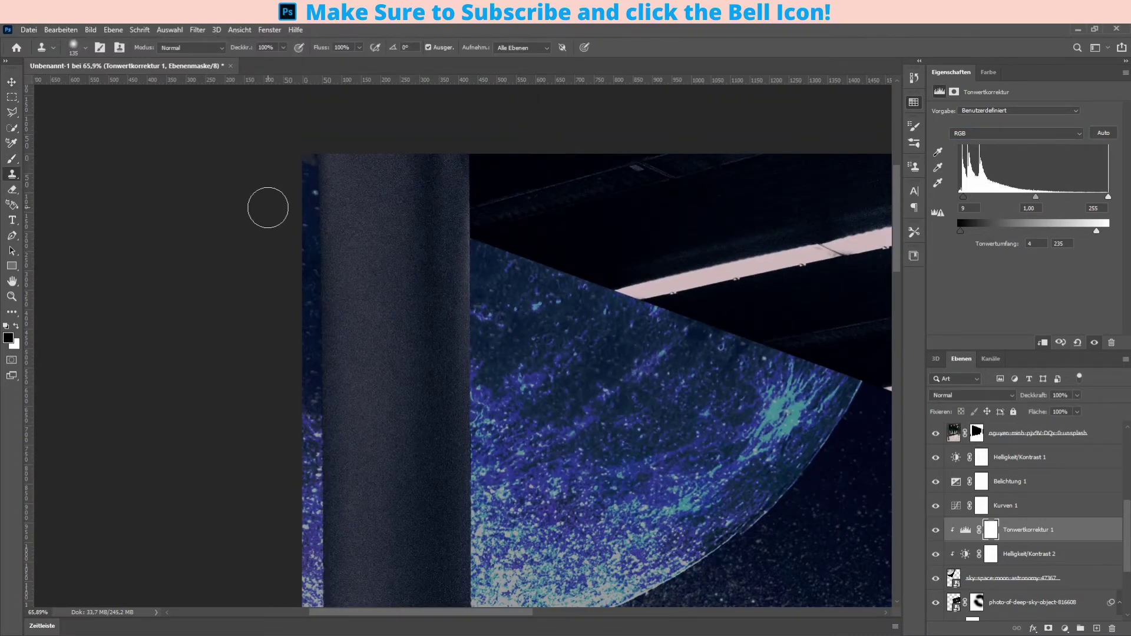
{"action": "key", "text": "alt+bracketright"}
{"action": "key", "text": "alt+bracketright"}
{"action": "key", "text": "alt+bracketright"}
{"action": "key", "text": "alt+bracketleft"}
{"action": "key", "text": "alt+bracketleft"}
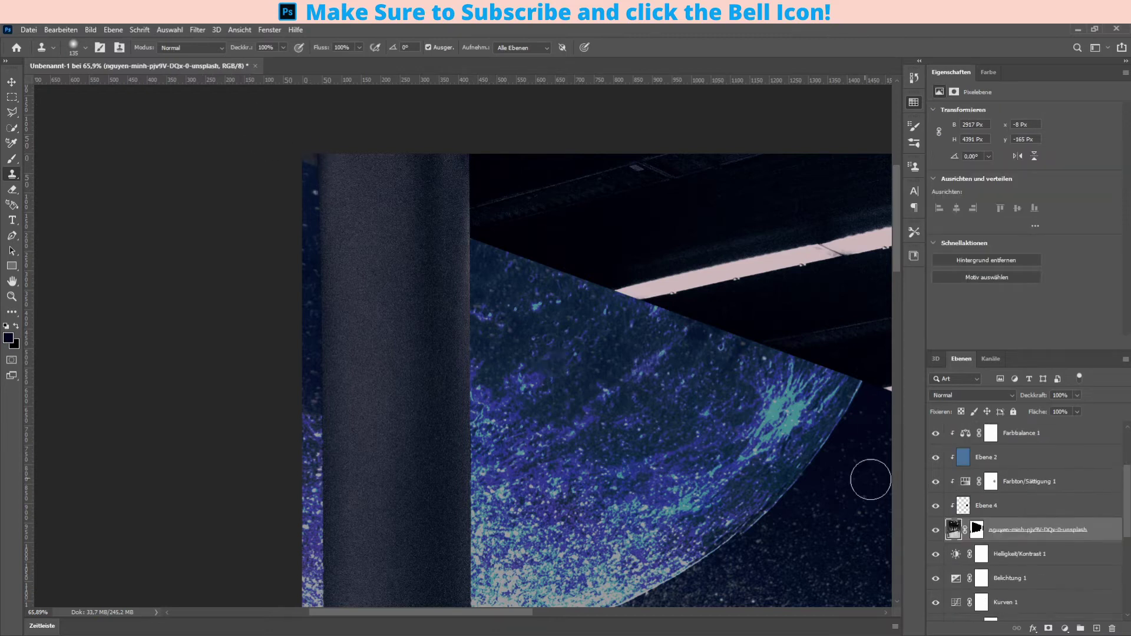
{"action": "key", "text": "alt+bracketleft"}
{"action": "key", "text": "alt+bracketleft"}
{"action": "scroll", "coordinate": [330, 197], "scroll_direction": "up", "scroll_amount": 5}
{"action": "key", "text": "alt+bracketleft"}
{"action": "key", "text": "alt+bracketleft"}
{"action": "key", "text": "alt+bracketleft"}
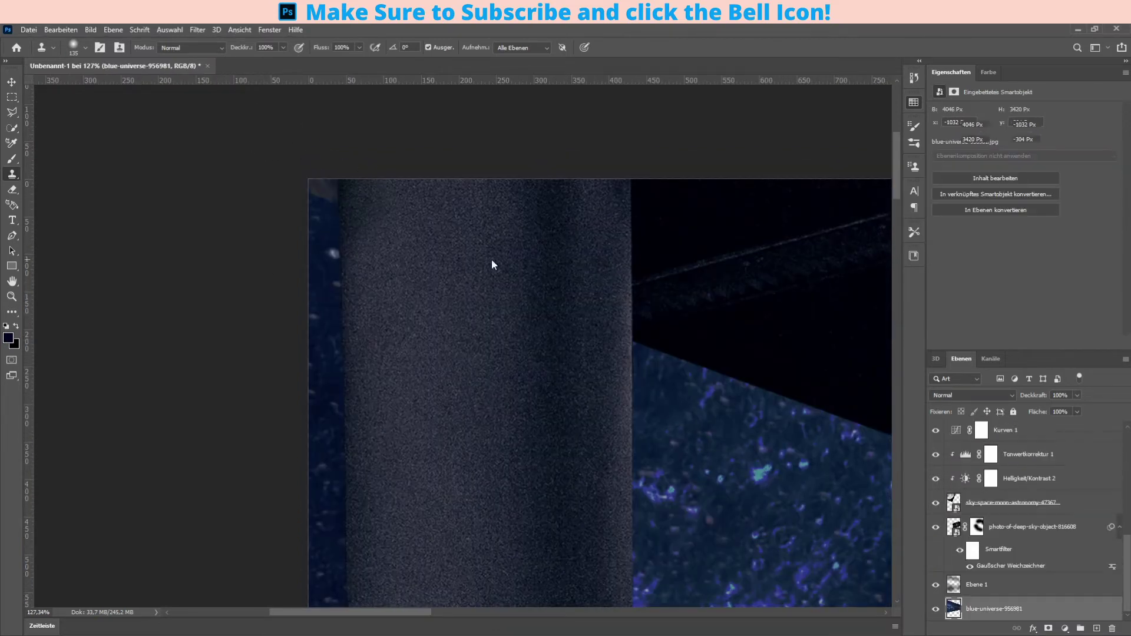
{"action": "scroll", "coordinate": [492, 467], "scroll_direction": "down", "scroll_amount": 3}
{"action": "scroll", "coordinate": [496, 467], "scroll_direction": "down", "scroll_amount": 3}
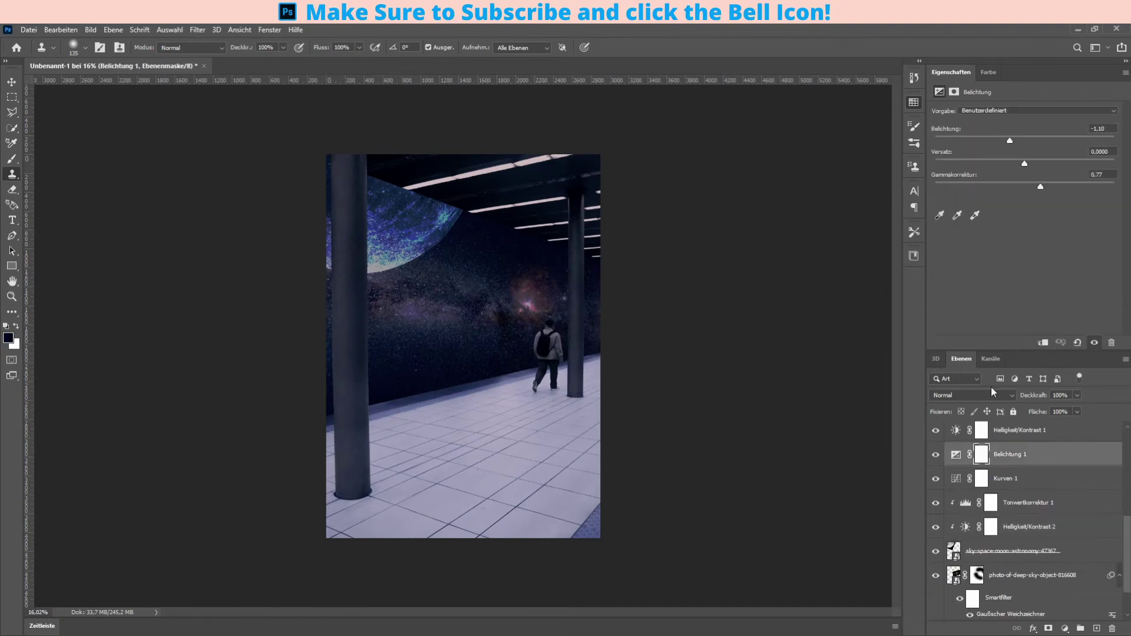
{"action": "left_click_drag", "start_coordinate": [1024, 140], "coordinate": [1029, 140]}
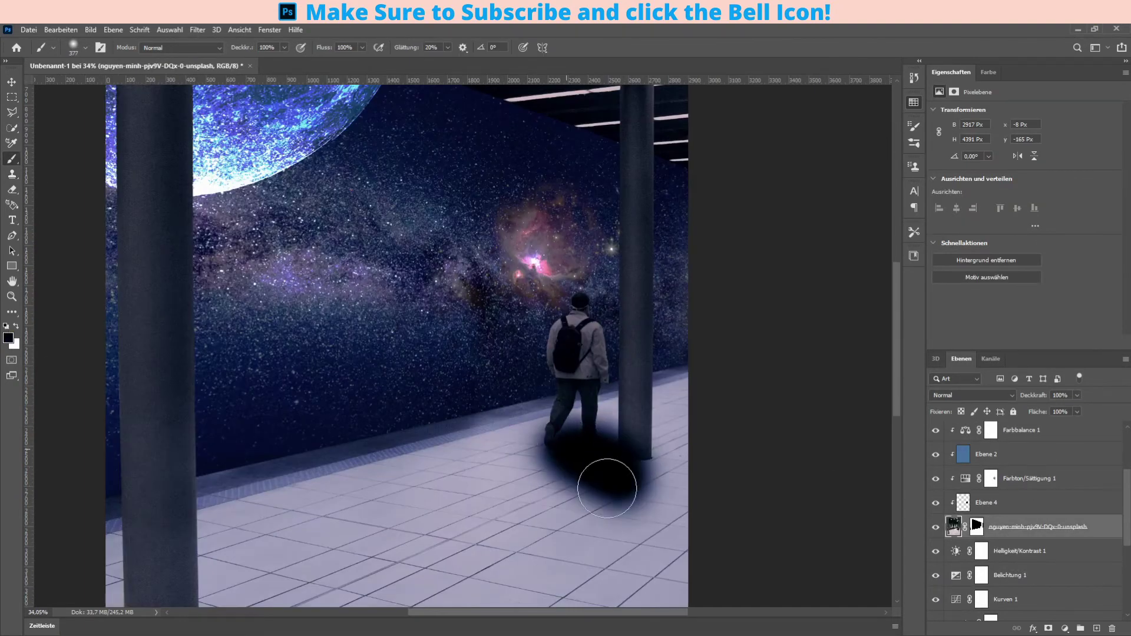
- Paint a soft shadow under the walking man with Ebene 5 in Lineares Licht at 46%
{"action": "left_click_drag", "start_coordinate": [560, 436], "coordinate": [607, 477]}
{"action": "scroll", "coordinate": [958, 395], "scroll_direction": "down", "scroll_amount": 16}
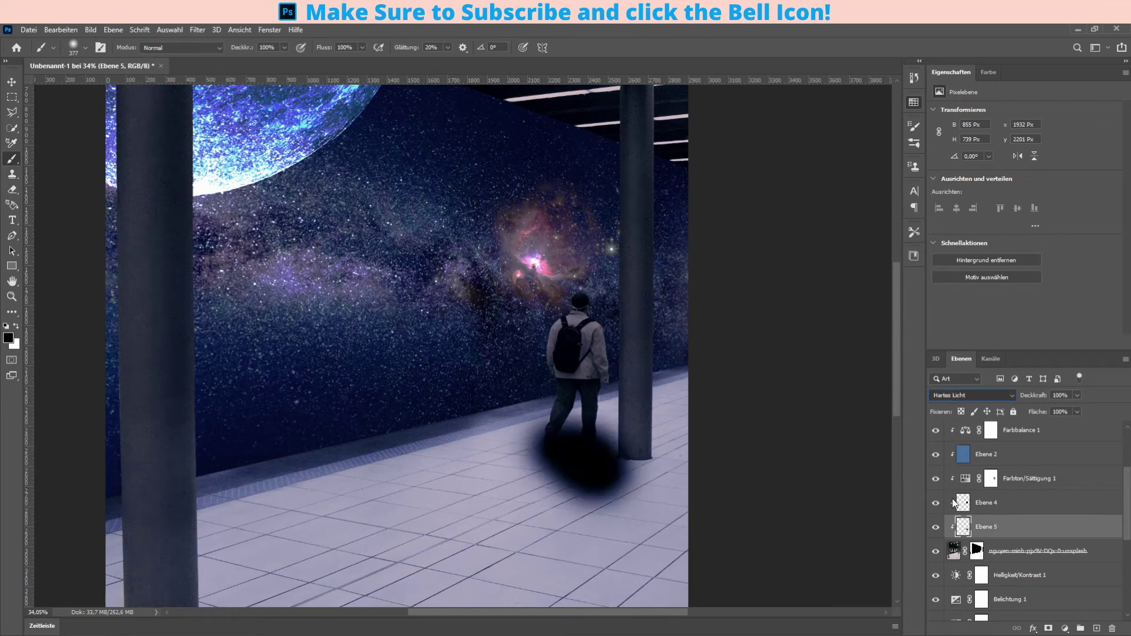
{"action": "left_click_drag", "start_coordinate": [1034, 395], "coordinate": [1013, 395]}
{"action": "left_click_drag", "start_coordinate": [597, 491], "coordinate": [577, 458]}
- Erase part of the shadow near the man's feet with an enlarged eraser
{"action": "key", "text": "e"}
{"action": "scroll", "coordinate": [655, 429], "scroll_direction": "up", "scroll_amount": 3}
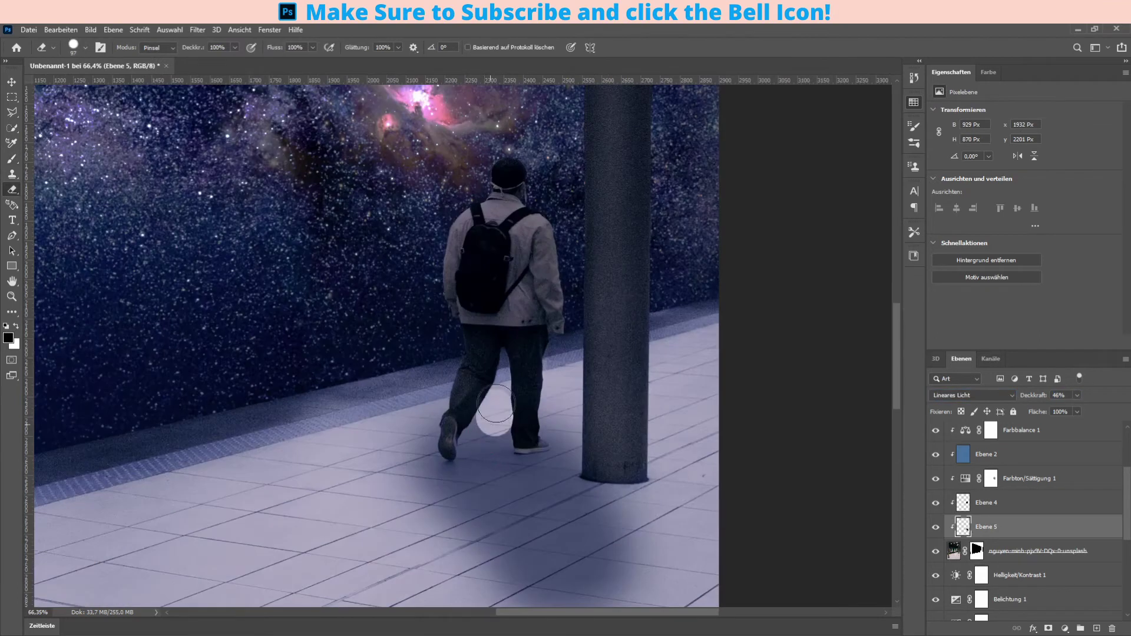
{"action": "left_click_drag", "start_coordinate": [486, 416], "coordinate": [472, 435]}
{"action": "key", "text": "bracketright"}
{"action": "key", "text": "bracketright"}
{"action": "key", "text": "bracketright"}
{"action": "scroll", "coordinate": [366, 467], "scroll_direction": "down", "scroll_amount": 1}
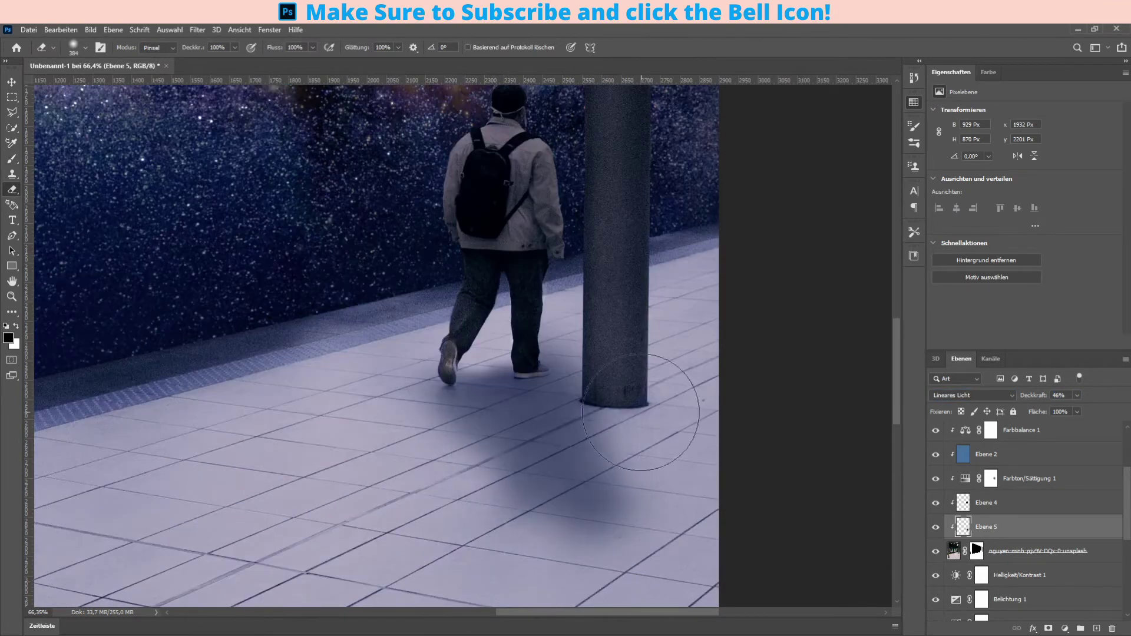
{"action": "scroll", "coordinate": [389, 399], "scroll_direction": "down", "scroll_amount": 1}
{"action": "scroll", "coordinate": [295, 412], "scroll_direction": "down", "scroll_amount": 2}
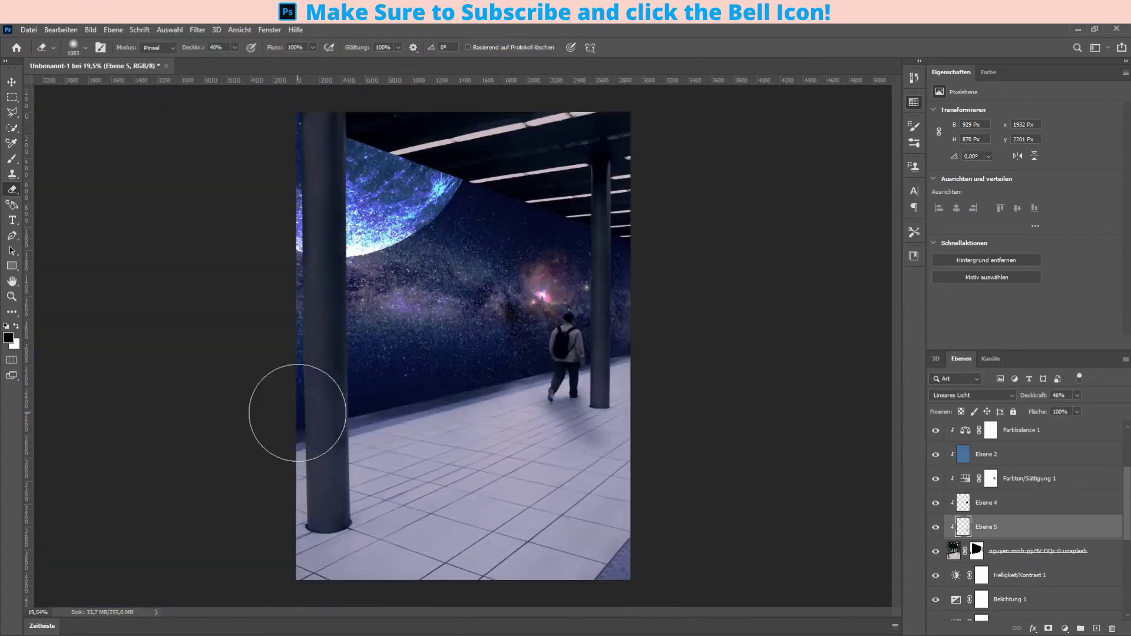
{"action": "scroll", "coordinate": [278, 468], "scroll_direction": "up", "scroll_amount": 1}
{"action": "scroll", "coordinate": [602, 471], "scroll_direction": "down", "scroll_amount": 1}
- Paint a dark shadow beside the right pillar with a larger brush and trim it with the eraser
{"action": "key", "text": "b"}
{"action": "left_click_drag", "start_coordinate": [613, 413], "coordinate": [639, 489]}
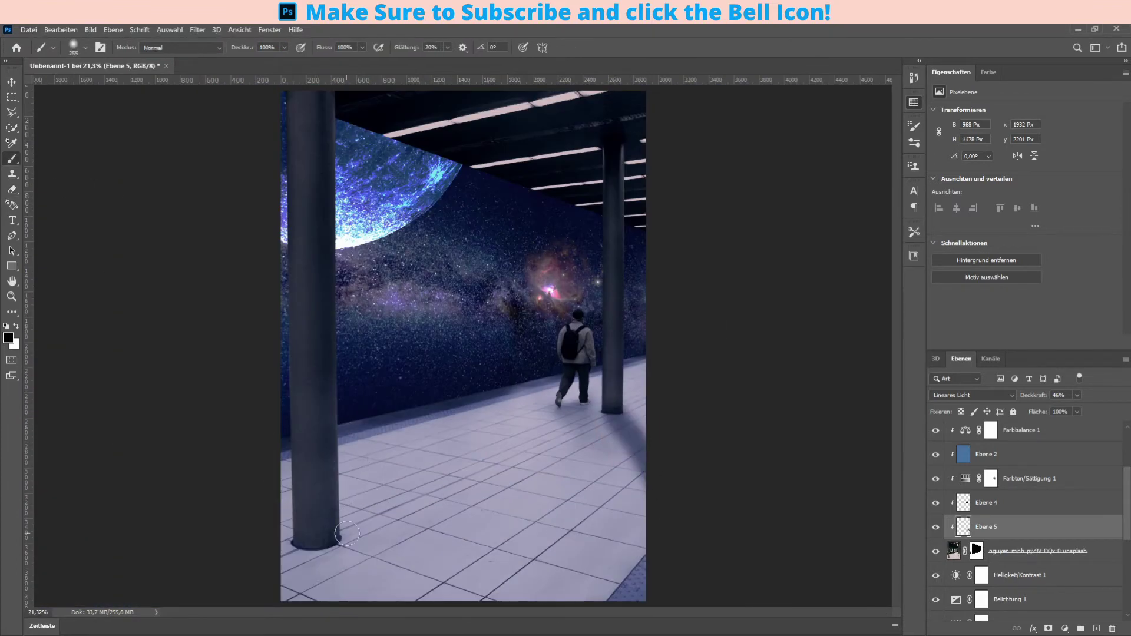
{"action": "key", "text": "bracketright"}
{"action": "key", "text": "bracketright"}
{"action": "key", "text": "bracketright"}
{"action": "scroll", "coordinate": [391, 455], "scroll_direction": "down", "scroll_amount": 2}
{"action": "scroll", "coordinate": [389, 492], "scroll_direction": "up", "scroll_amount": 2}
{"action": "scroll", "coordinate": [265, 430], "scroll_direction": "up", "scroll_amount": 1}
{"action": "key", "text": "e"}
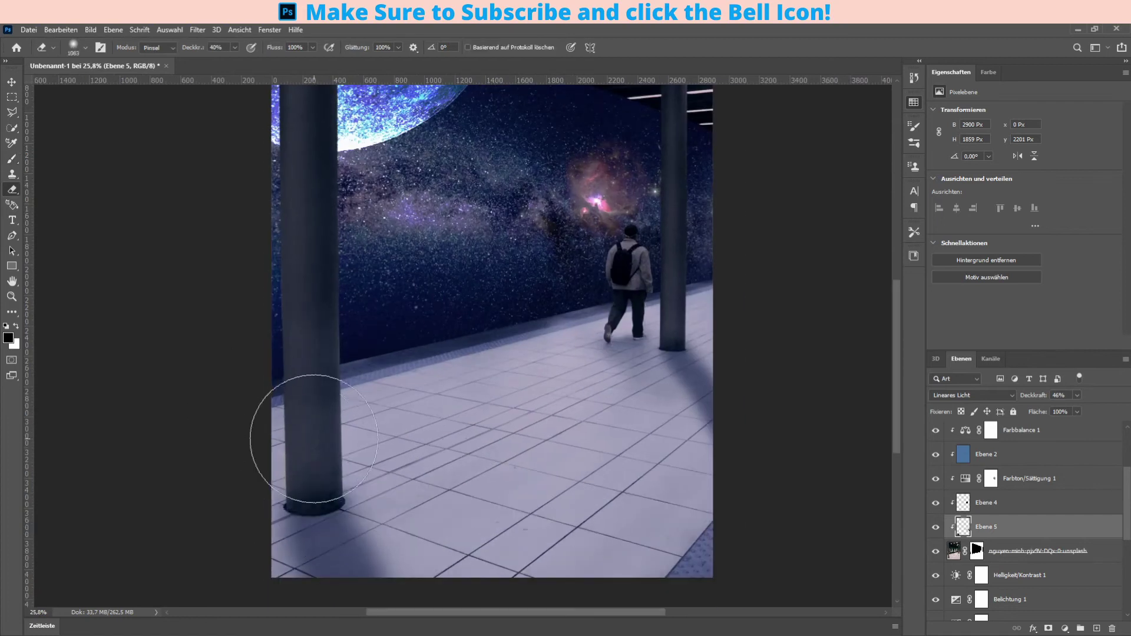
{"action": "scroll", "coordinate": [743, 324], "scroll_direction": "up", "scroll_amount": 1}
{"action": "scroll", "coordinate": [744, 324], "scroll_direction": "up", "scroll_amount": 1}
{"action": "scroll", "coordinate": [522, 353], "scroll_direction": "down", "scroll_amount": 2}
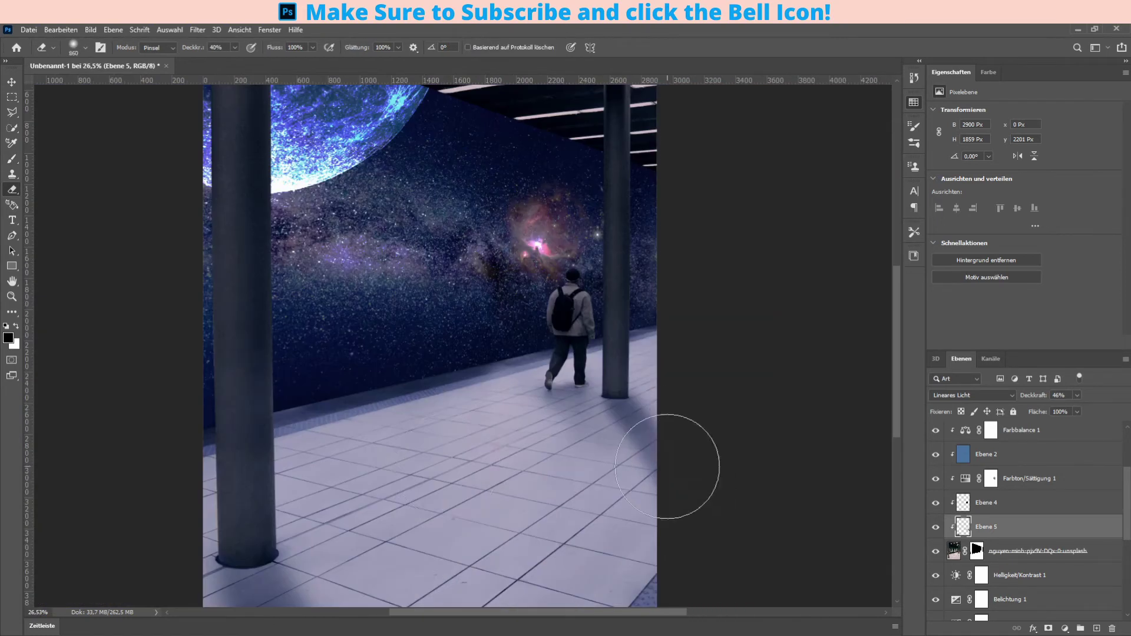
{"action": "scroll", "coordinate": [686, 467], "scroll_direction": "down", "scroll_amount": 1}
{"action": "scroll", "coordinate": [442, 454], "scroll_direction": "up", "scroll_amount": 1}
- Add a new clipped layer, paint white light onto the floor, and blend it as Weiches Licht
{"action": "key", "text": "ctrl+shift+alt+n"}
{"action": "key", "text": "b"}
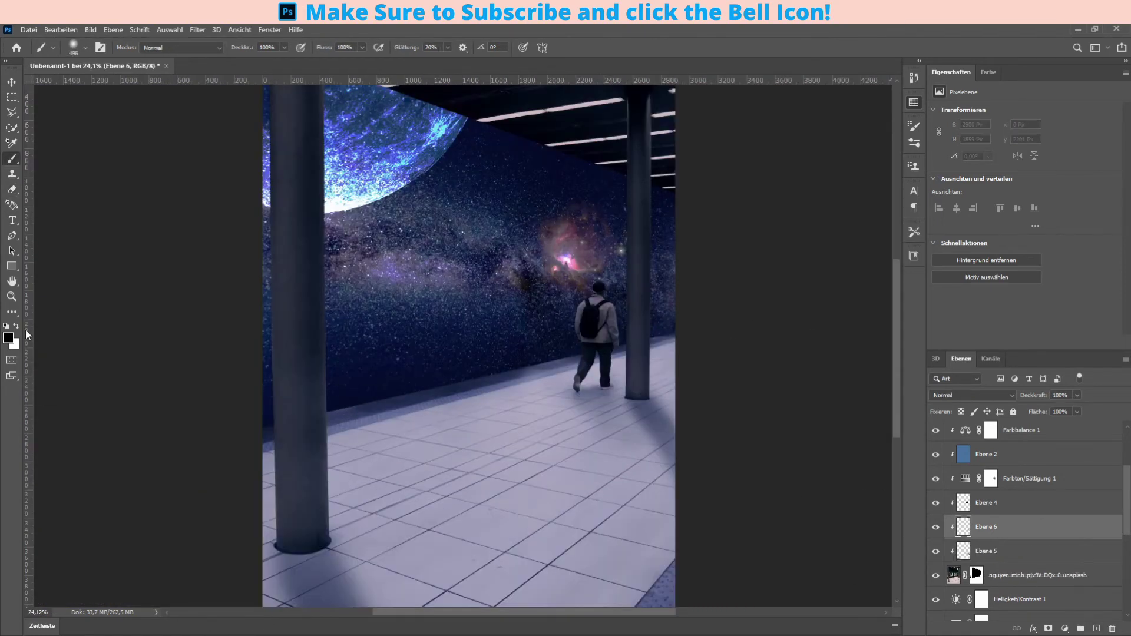
{"action": "key", "text": "x"}
{"action": "left_click_drag", "start_coordinate": [365, 406], "coordinate": [560, 447]}
{"action": "scroll", "coordinate": [428, 424], "scroll_direction": "down", "scroll_amount": 1}
{"action": "key", "text": "alt+shift+d"}
{"action": "key", "text": "alt+shift+f"}
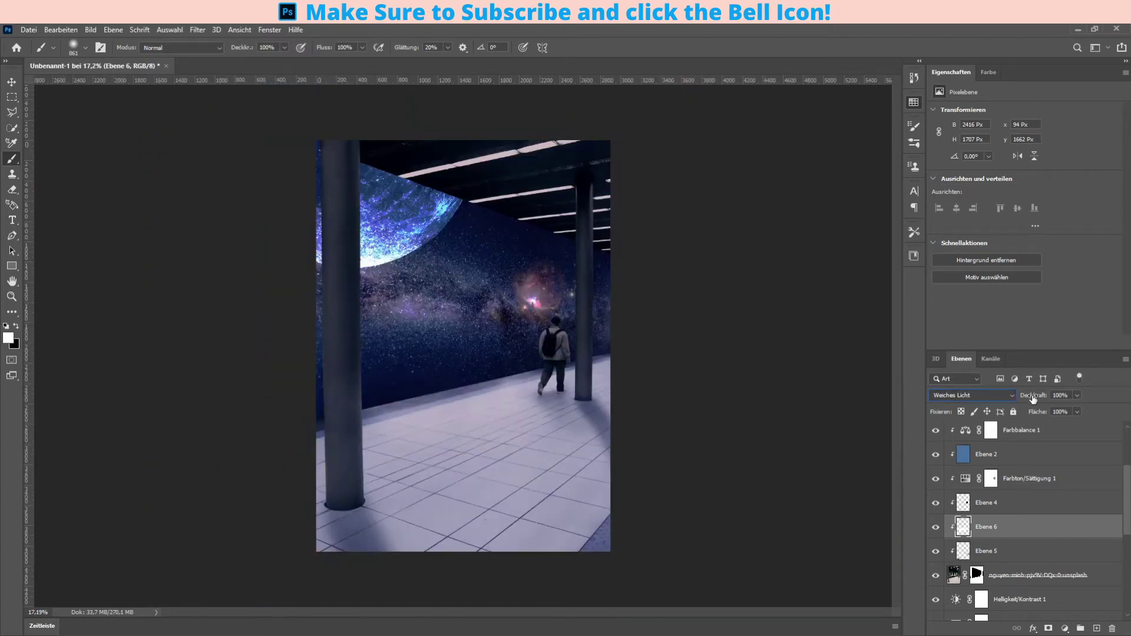
- Add a Hue/Saturation adjustment above Ebene 6 with colorize turned off
{"action": "left_click", "coordinate": [1064, 628]}
{"action": "left_click", "coordinate": [1049, 515]}
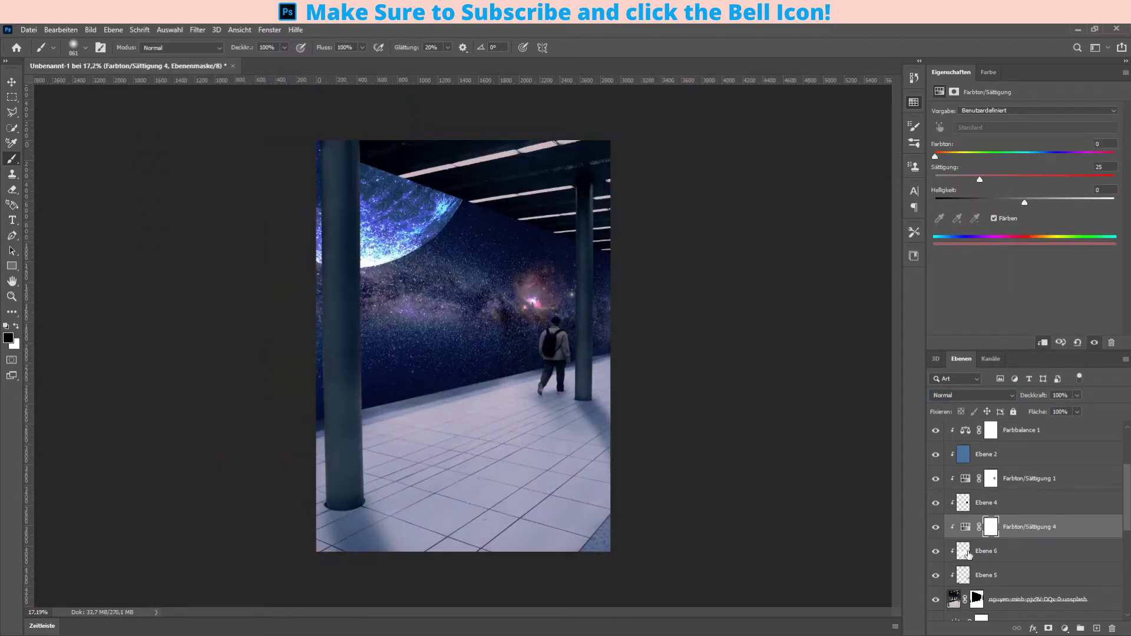
{"action": "left_click", "coordinate": [998, 217]}
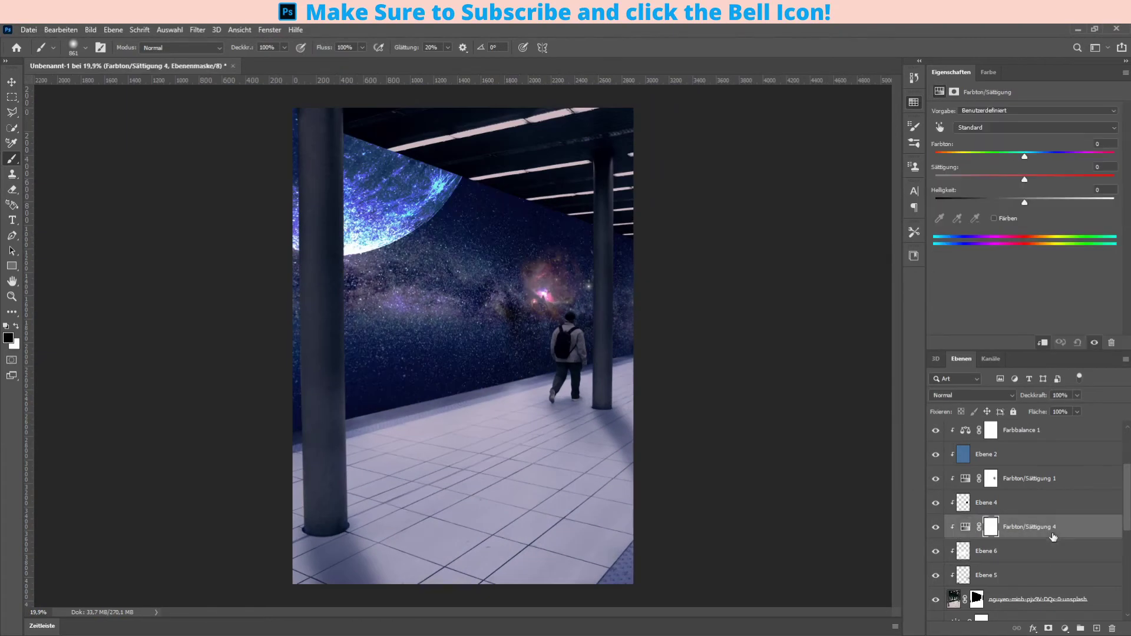
{"action": "scroll", "coordinate": [589, 366], "scroll_direction": "up", "scroll_amount": 3}
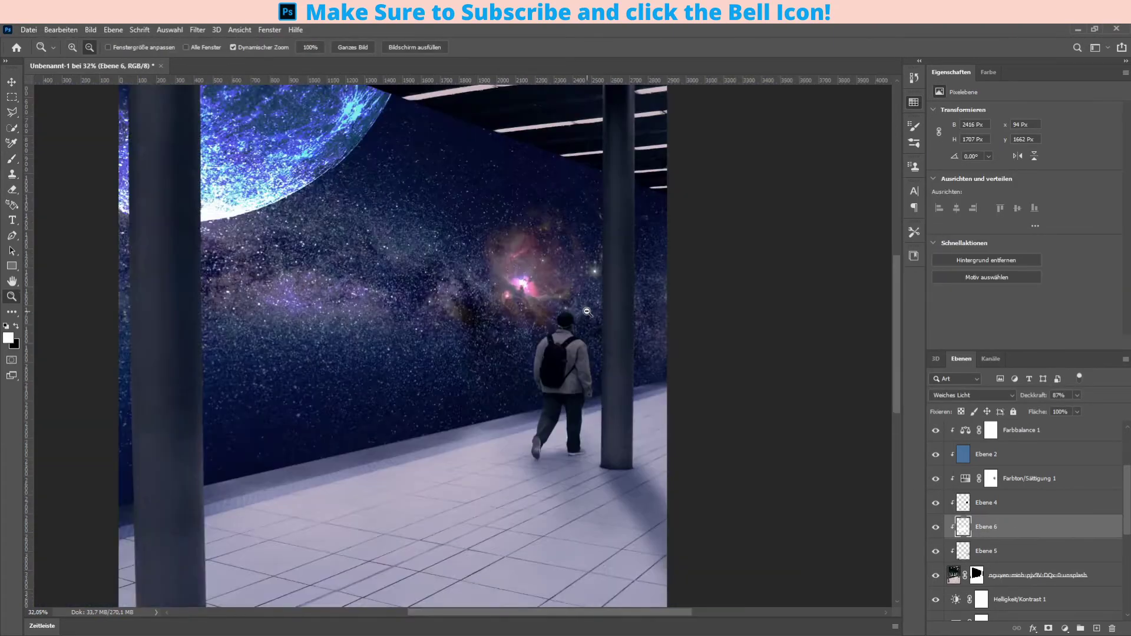
- Brighten the man's left trouser leg with a smaller brush
{"action": "key", "text": "bracketleft"}
{"action": "key", "text": "bracketleft"}
{"action": "key", "text": "bracketleft"}
{"action": "scroll", "coordinate": [516, 311], "scroll_direction": "up", "scroll_amount": 3}
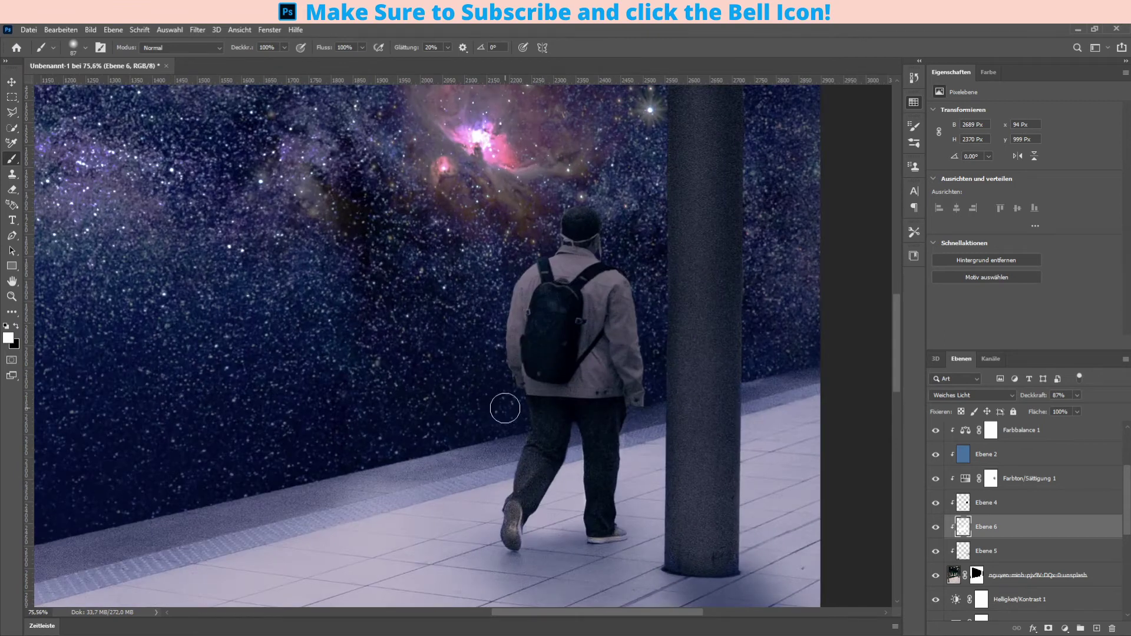
{"action": "left_click_drag", "start_coordinate": [534, 415], "coordinate": [514, 500]}
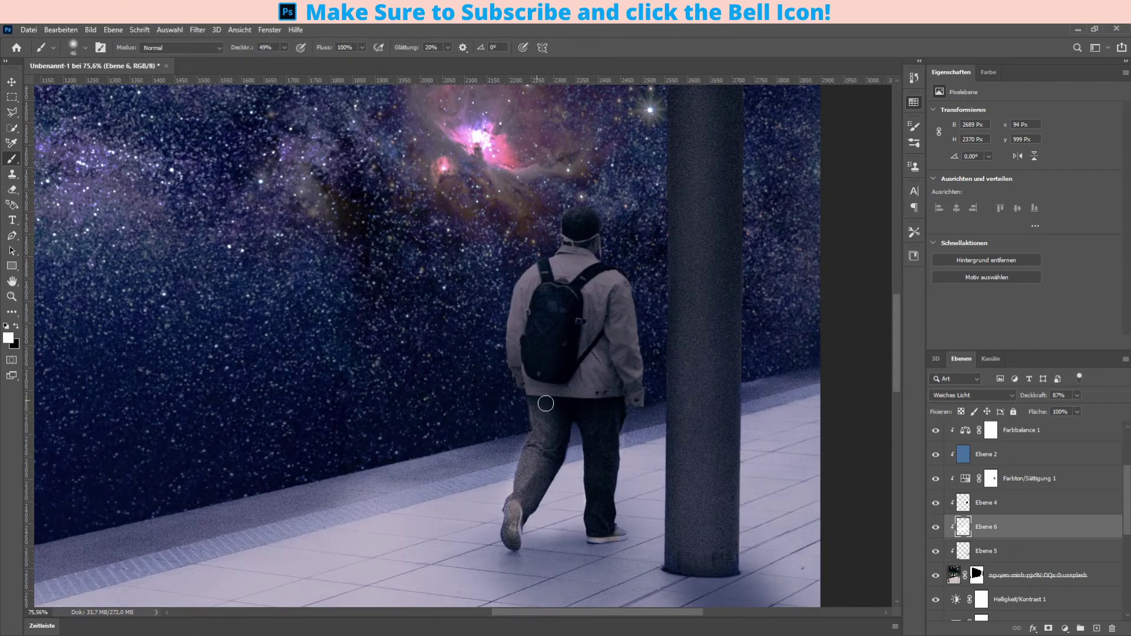
{"action": "scroll", "coordinate": [545, 403], "scroll_direction": "up", "scroll_amount": 3}
{"action": "scroll", "coordinate": [606, 475], "scroll_direction": "down", "scroll_amount": 2}
{"action": "scroll", "coordinate": [532, 373], "scroll_direction": "down", "scroll_amount": 1}
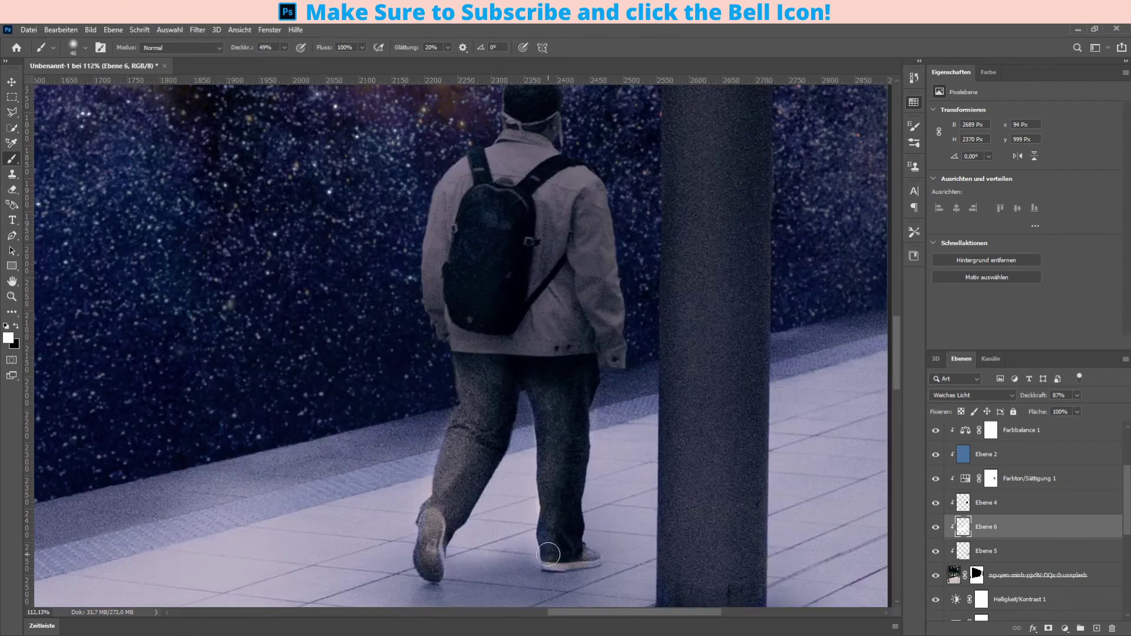
- Enlarge the brush slightly and review the whole image fitted in view
{"action": "key", "text": "bracketright"}
{"action": "scroll", "coordinate": [530, 215], "scroll_direction": "down", "scroll_amount": 2}
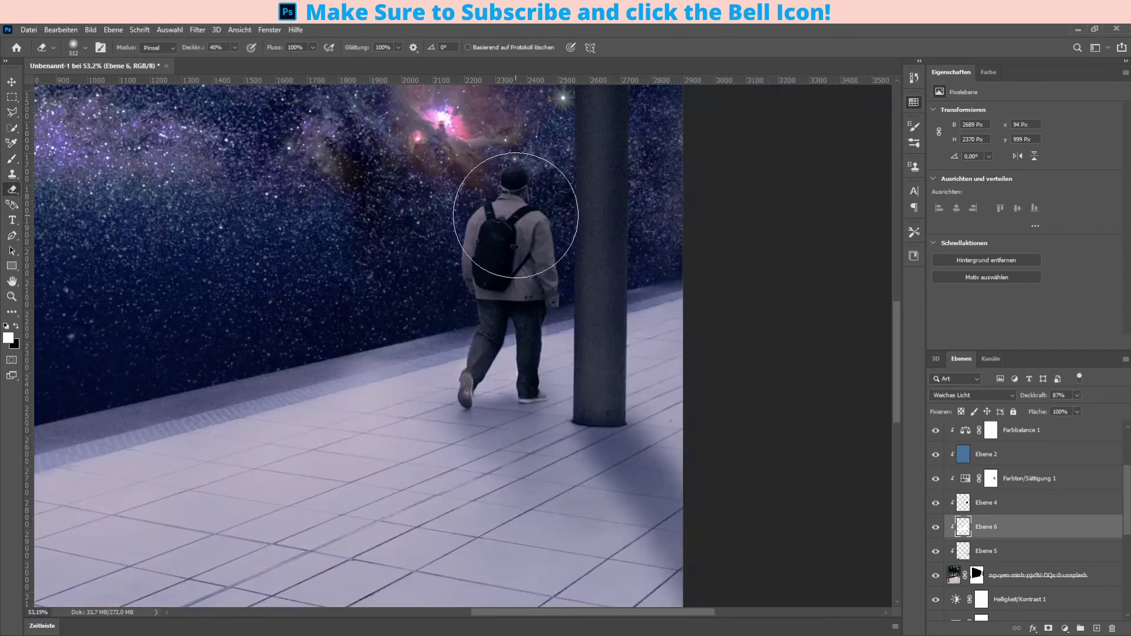
{"action": "scroll", "coordinate": [354, 217], "scroll_direction": "up", "scroll_amount": 3}
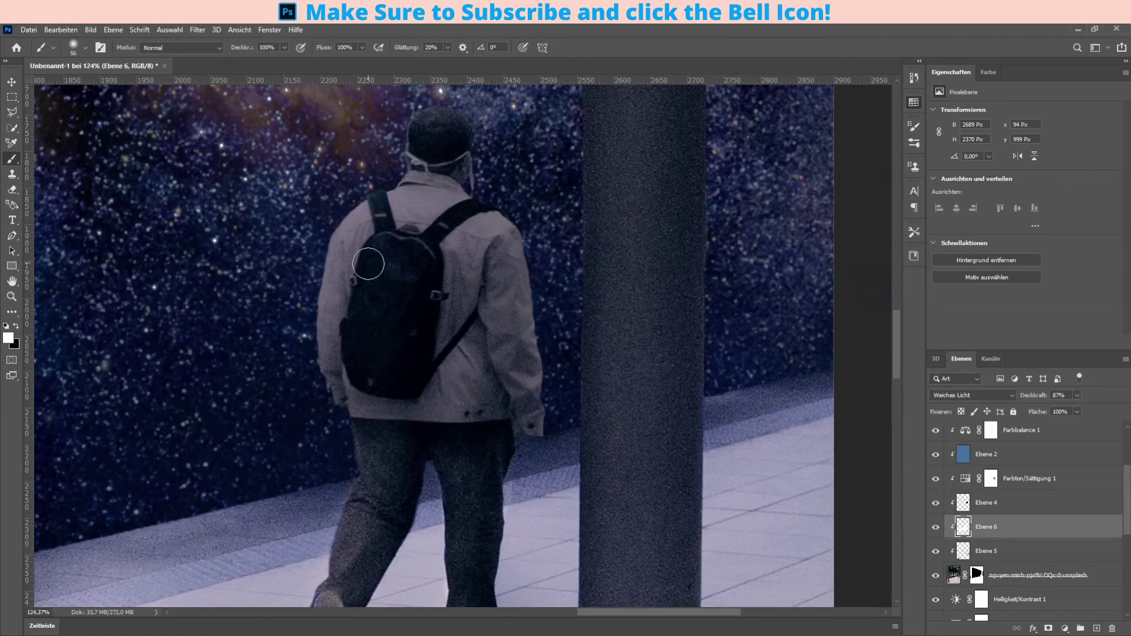
{"action": "key", "text": "ctrl+0"}
{"action": "scroll", "coordinate": [717, 396], "scroll_direction": "up", "scroll_amount": 3}
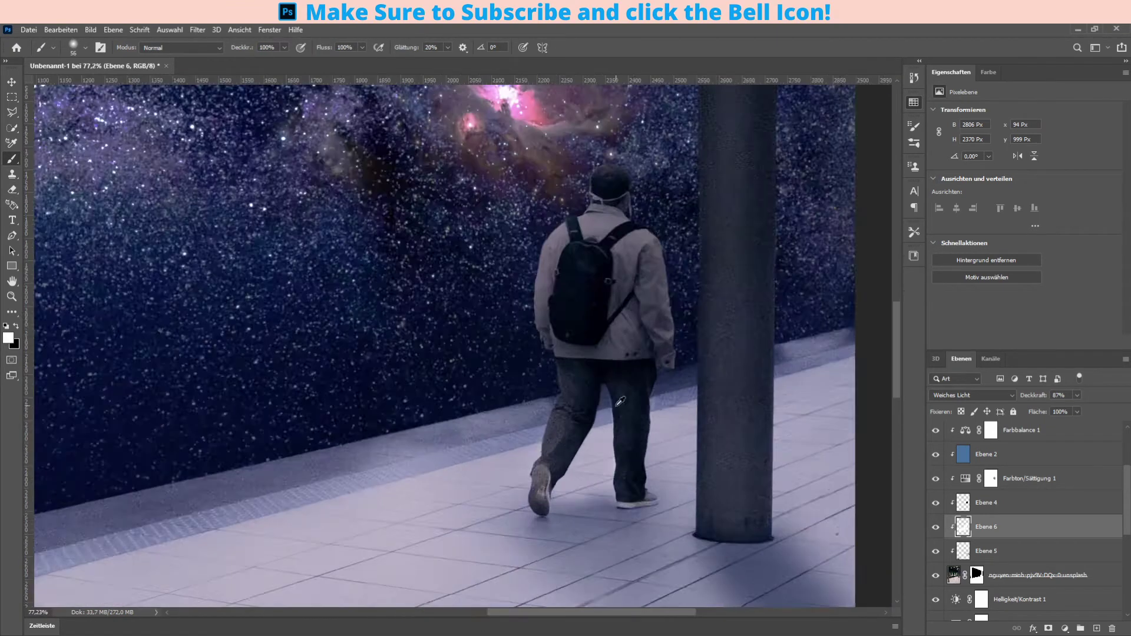
{"action": "scroll", "coordinate": [606, 393], "scroll_direction": "up", "scroll_amount": 2}
{"action": "scroll", "coordinate": [586, 422], "scroll_direction": "down", "scroll_amount": 2}
{"action": "scroll", "coordinate": [656, 396], "scroll_direction": "up", "scroll_amount": 3}
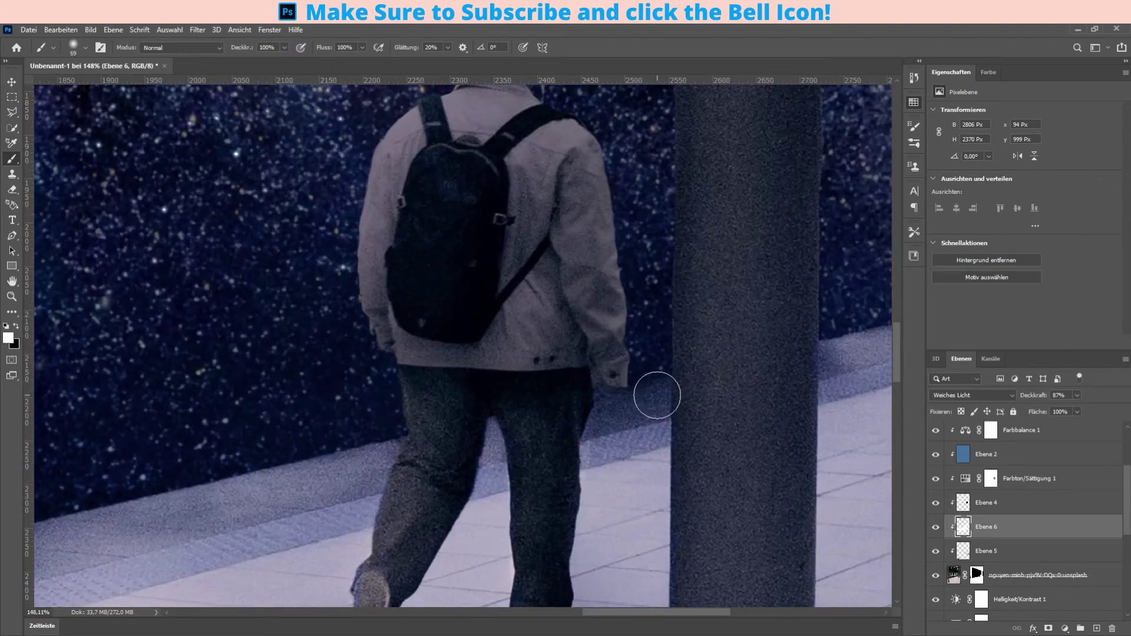
{"action": "scroll", "coordinate": [374, 441], "scroll_direction": "down", "scroll_amount": 4}
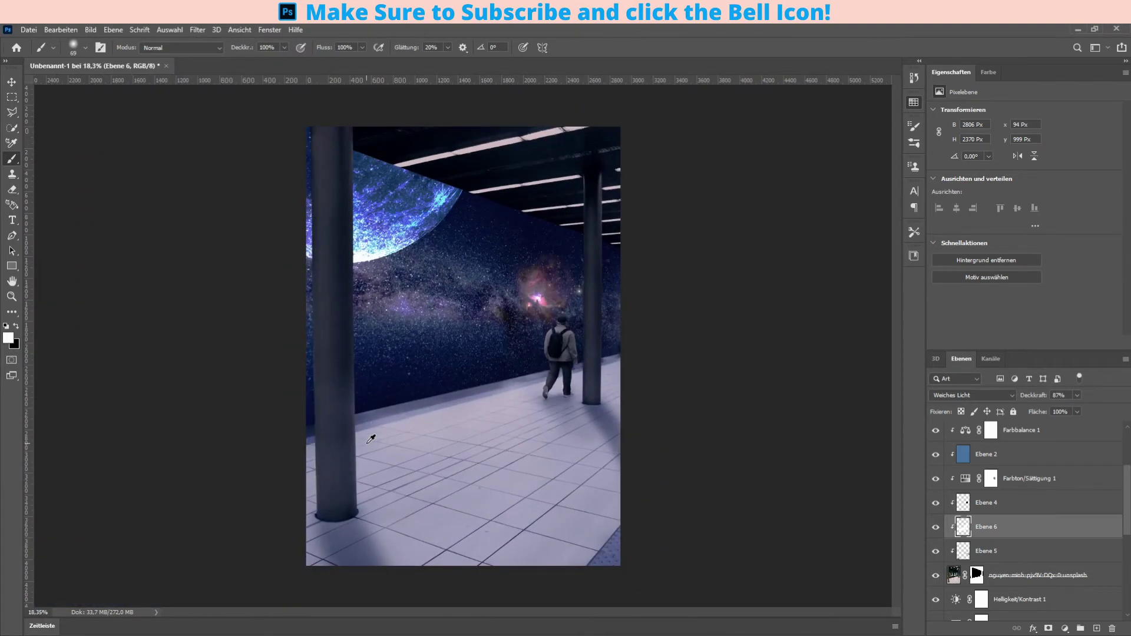
{"action": "scroll", "coordinate": [373, 440], "scroll_direction": "up", "scroll_amount": 2}
{"action": "scroll", "coordinate": [512, 429], "scroll_direction": "down", "scroll_amount": 2}
- Lift the lightness in Farbton/Sättigung 2, then select Ebene 4 with the eraser
{"action": "scroll", "coordinate": [937, 462], "scroll_direction": "up", "scroll_amount": 2}
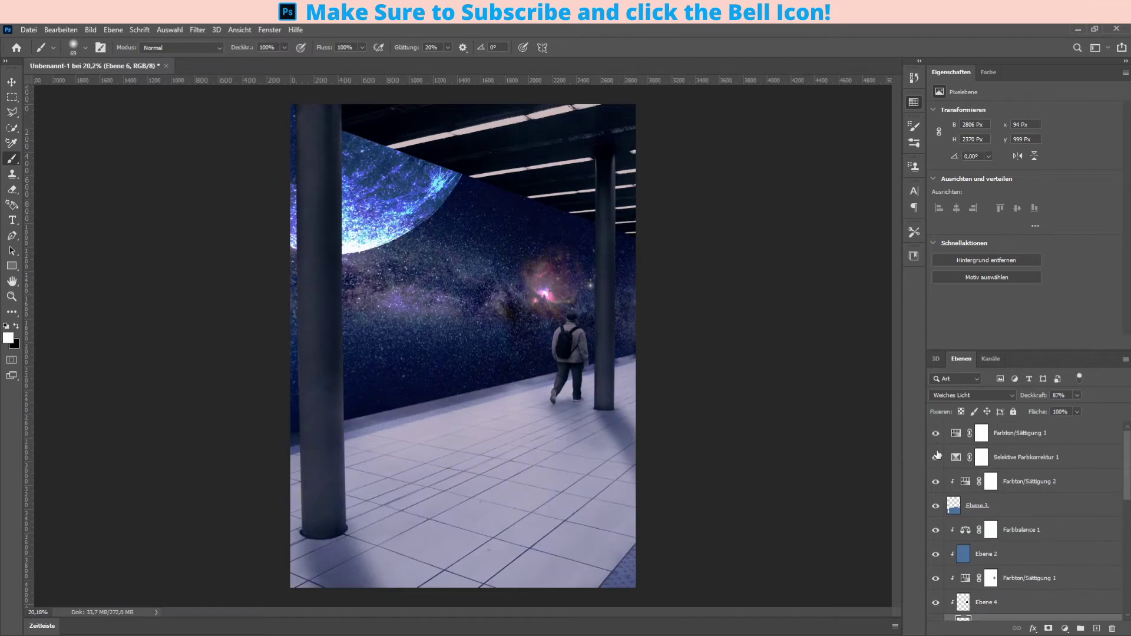
{"action": "left_click", "coordinate": [990, 481]}
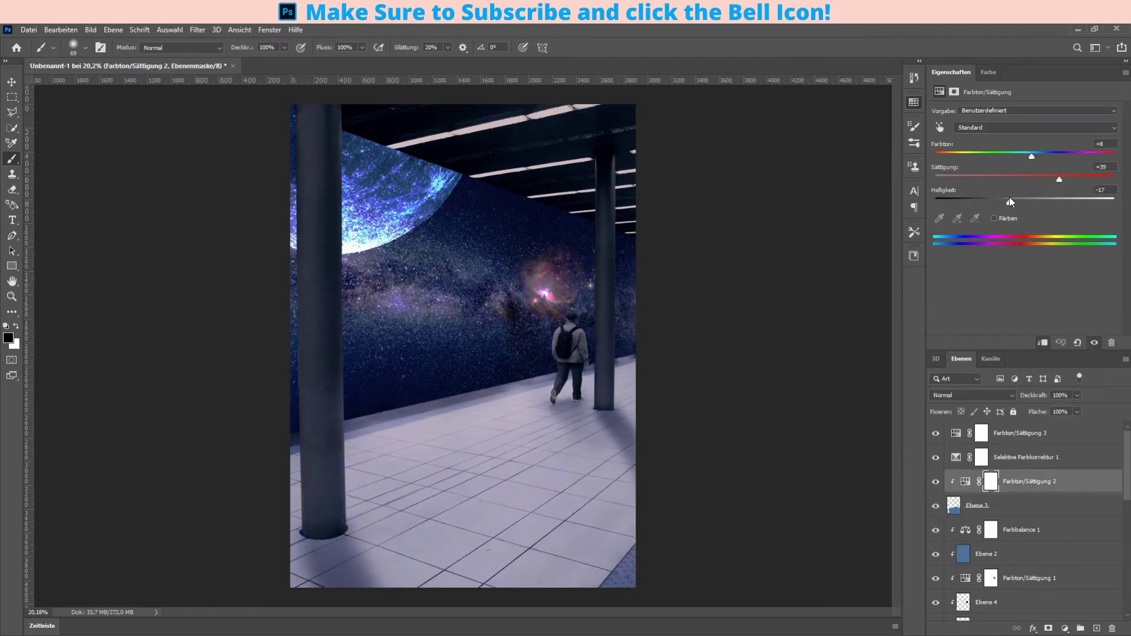
{"action": "scroll", "coordinate": [670, 420], "scroll_direction": "down", "scroll_amount": 1}
{"action": "scroll", "coordinate": [1009, 467], "scroll_direction": "down", "scroll_amount": 2}
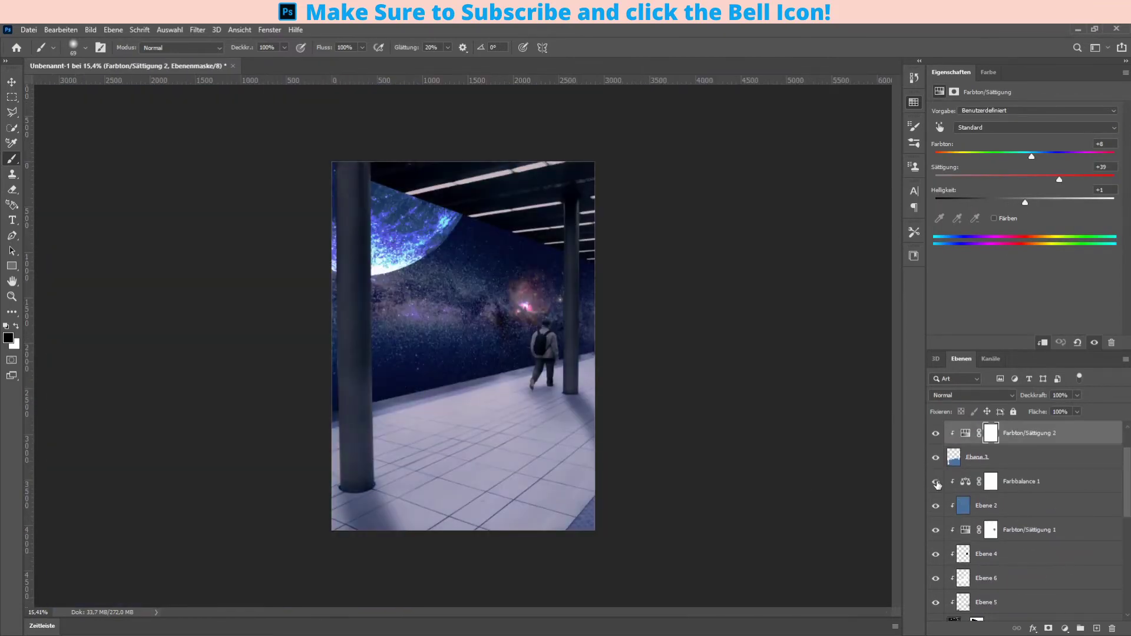
{"action": "left_click", "coordinate": [948, 559]}
{"action": "key", "text": "e"}
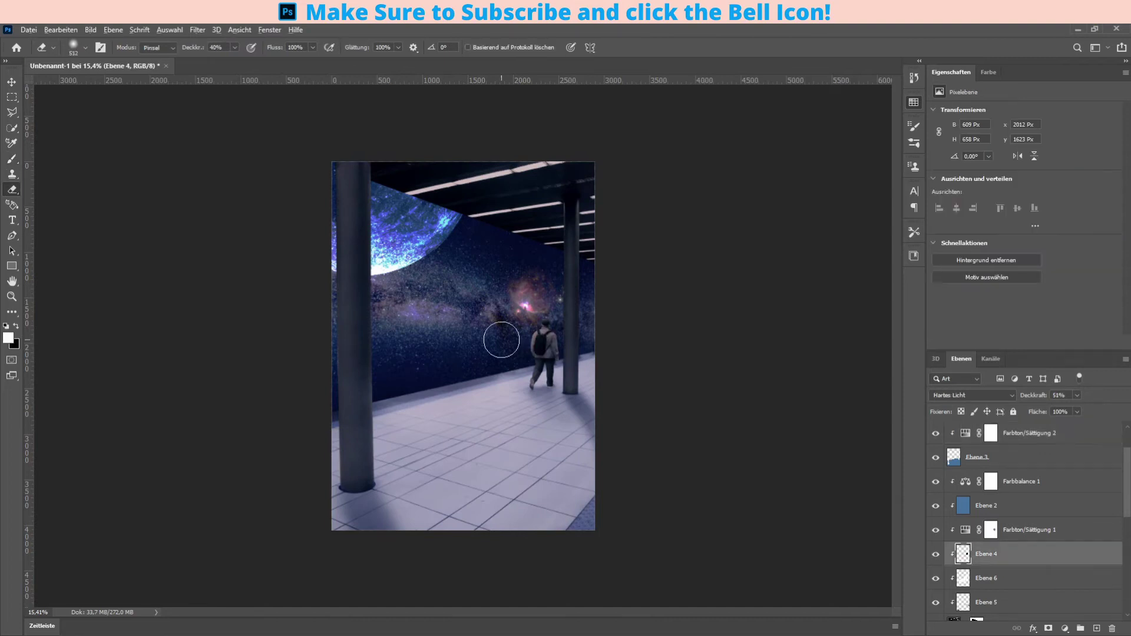
{"action": "scroll", "coordinate": [541, 328], "scroll_direction": "up", "scroll_amount": 2}
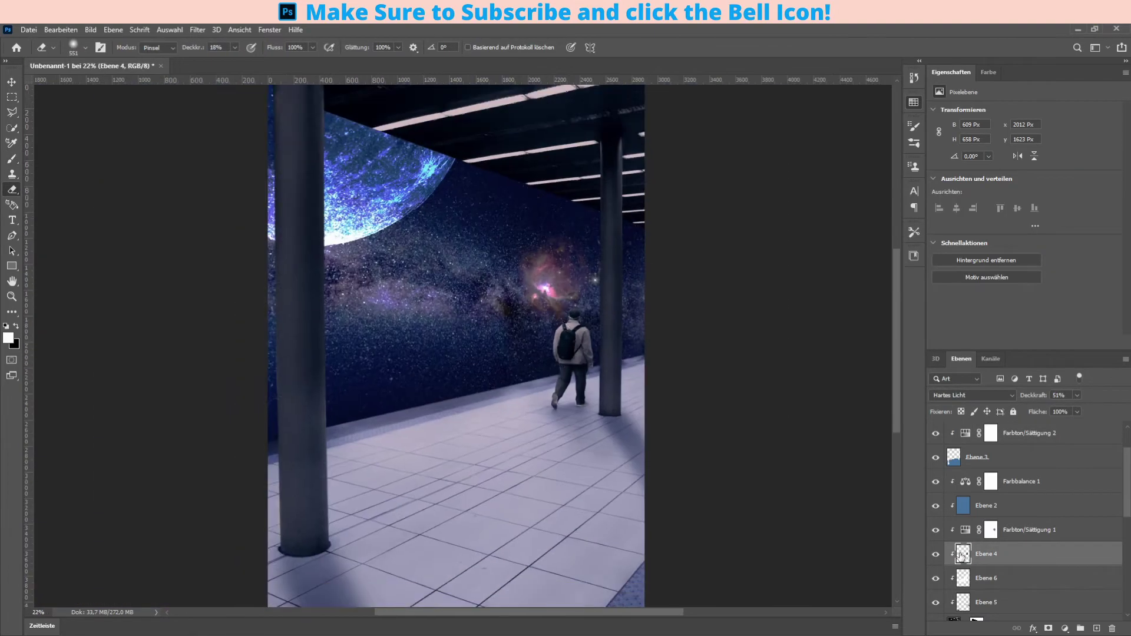
{"action": "scroll", "coordinate": [936, 559], "scroll_direction": "down", "scroll_amount": 4}
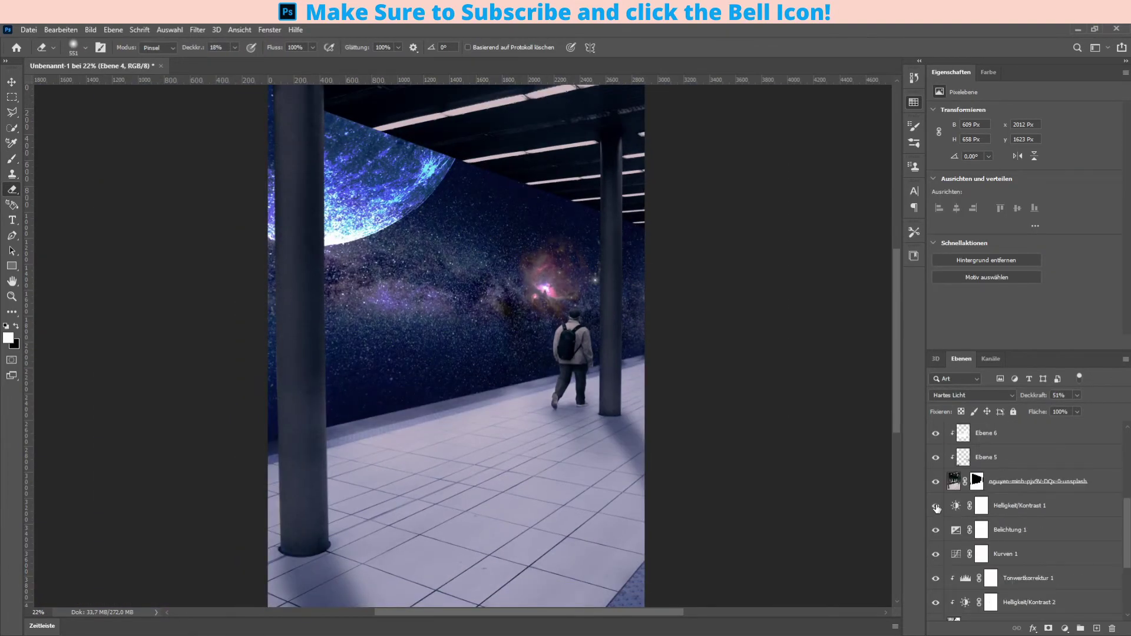
- Toggle Belichtung 1 to compare, then set its exposure gamma to 0.65
{"action": "left_click", "coordinate": [935, 530]}
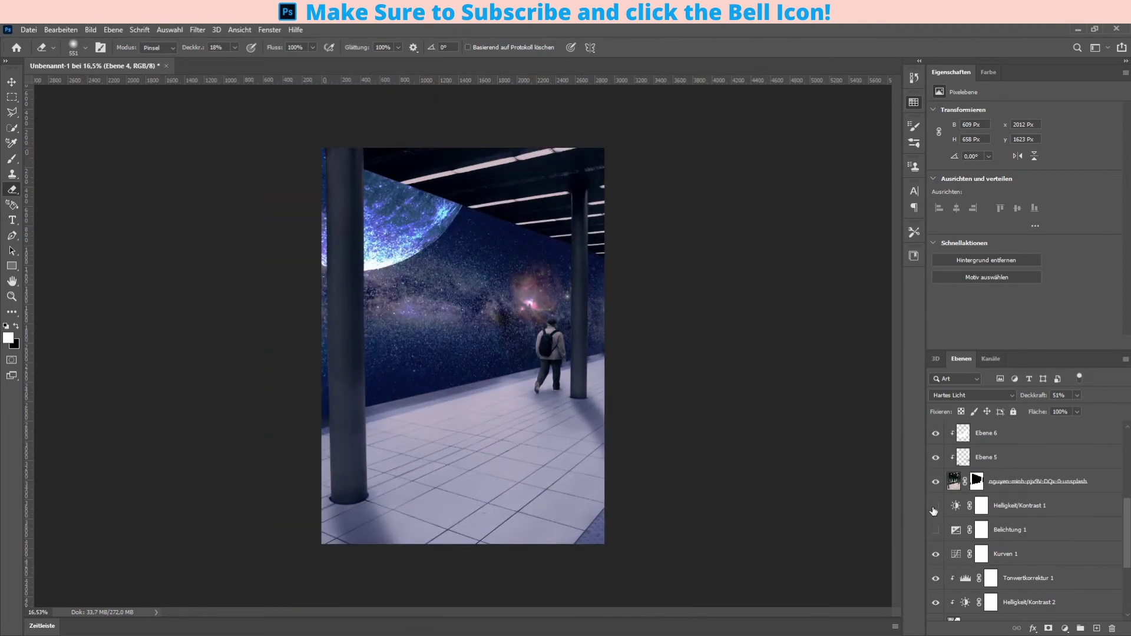
{"action": "left_click", "coordinate": [936, 505]}
{"action": "left_click", "coordinate": [936, 530]}
{"action": "scroll", "coordinate": [1001, 530], "scroll_direction": "down", "scroll_amount": 1}
{"action": "left_click", "coordinate": [1008, 505]}
{"action": "mouse_move", "coordinate": [1012, 140]}
{"action": "left_mouse_down"}
{"action": "mouse_move", "coordinate": [1033, 141]}
{"action": "mouse_move", "coordinate": [1030, 165]}
{"action": "mouse_move", "coordinate": [1062, 186]}
{"action": "mouse_move", "coordinate": [1049, 186]}
{"action": "left_mouse_up"}
{"action": "scroll", "coordinate": [417, 429], "scroll_direction": "up", "scroll_amount": 3}
{"action": "scroll", "coordinate": [448, 406], "scroll_direction": "down", "scroll_amount": 4}
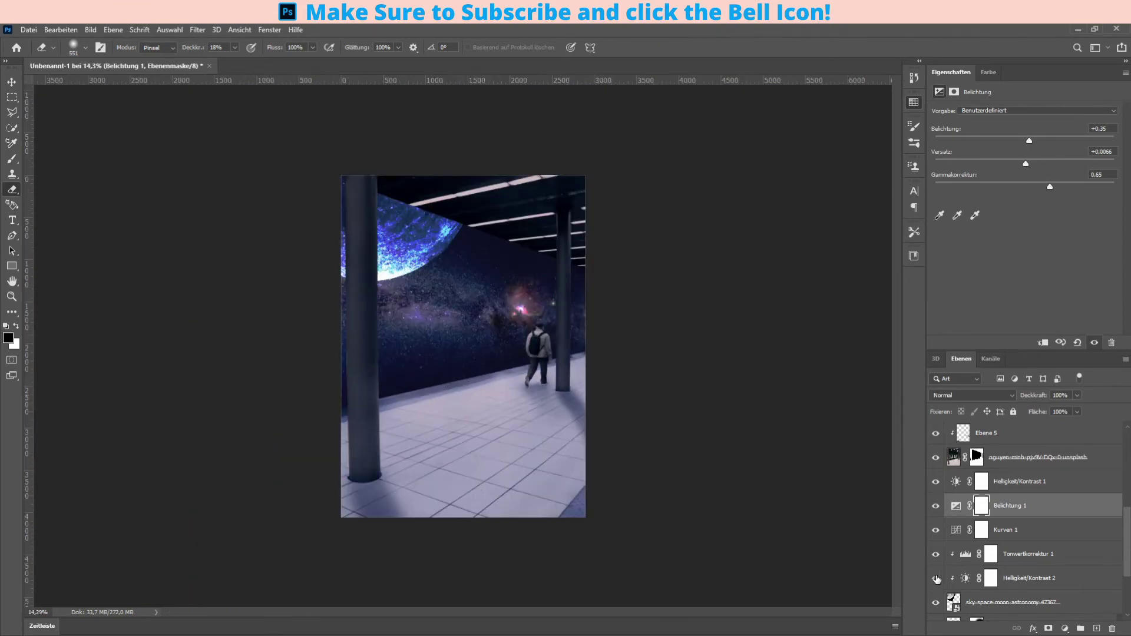
{"action": "scroll", "coordinate": [937, 584], "scroll_direction": "down", "scroll_amount": 3}
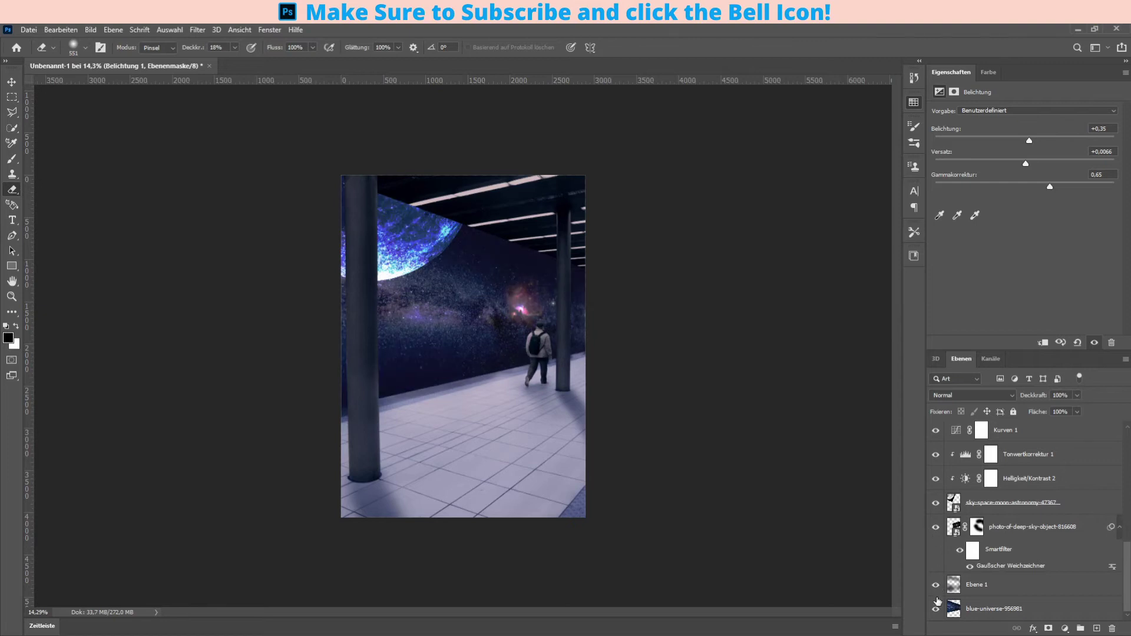
{"action": "scroll", "coordinate": [505, 353], "scroll_direction": "up", "scroll_amount": 5}
{"action": "key", "text": "b"}
{"action": "scroll", "coordinate": [376, 419], "scroll_direction": "down", "scroll_amount": 3}
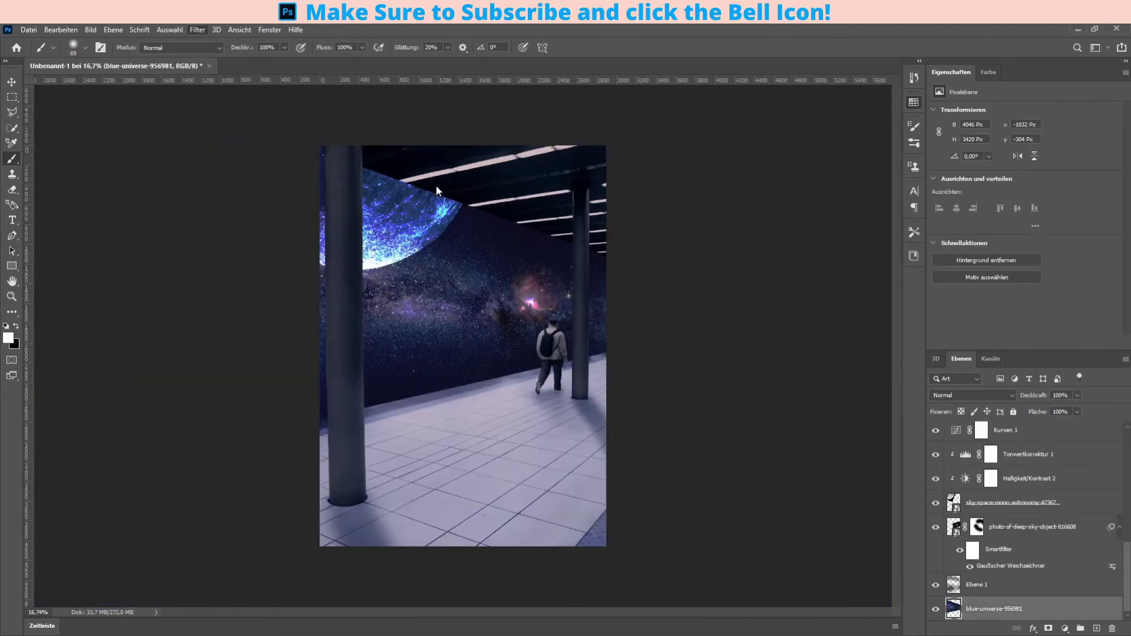
- Add noise grain to the deep-sky galaxy layer and drag the nebula hue to about 232
{"action": "key", "text": "space"}
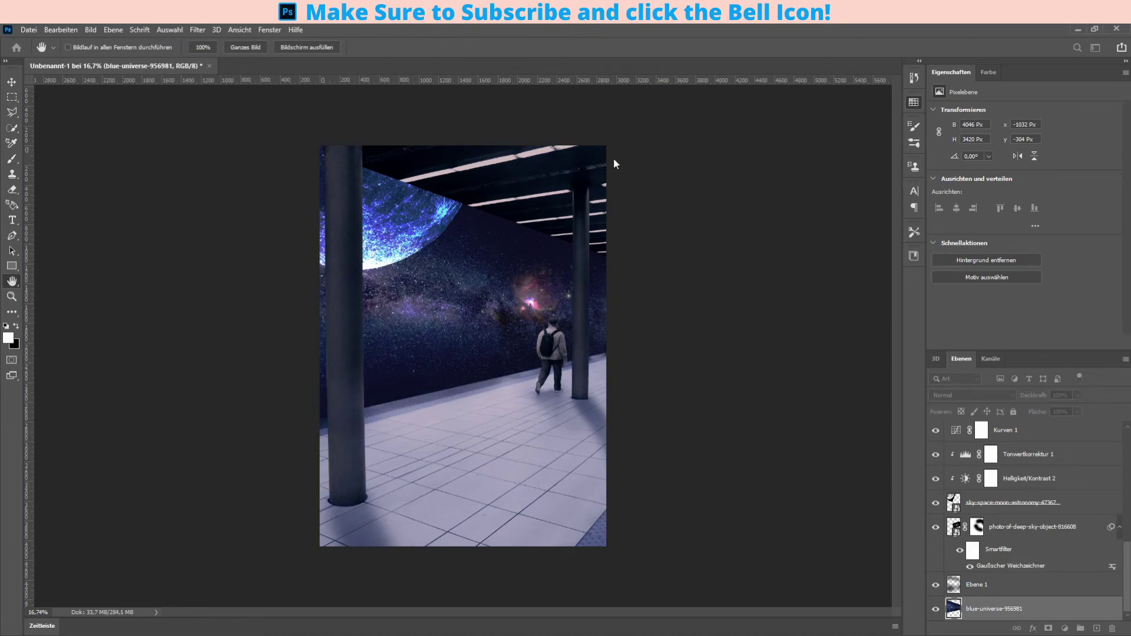
{"action": "scroll", "coordinate": [519, 360], "scroll_direction": "up", "scroll_amount": 5}
{"action": "scroll", "coordinate": [804, 372], "scroll_direction": "down", "scroll_amount": 1}
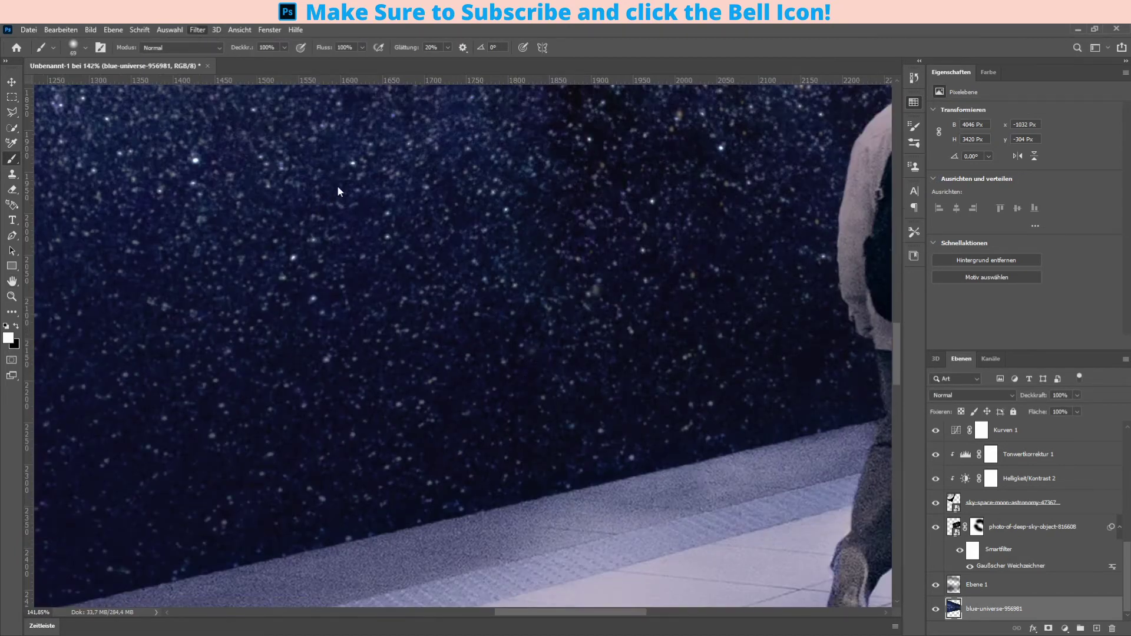
{"action": "key", "text": "space"}
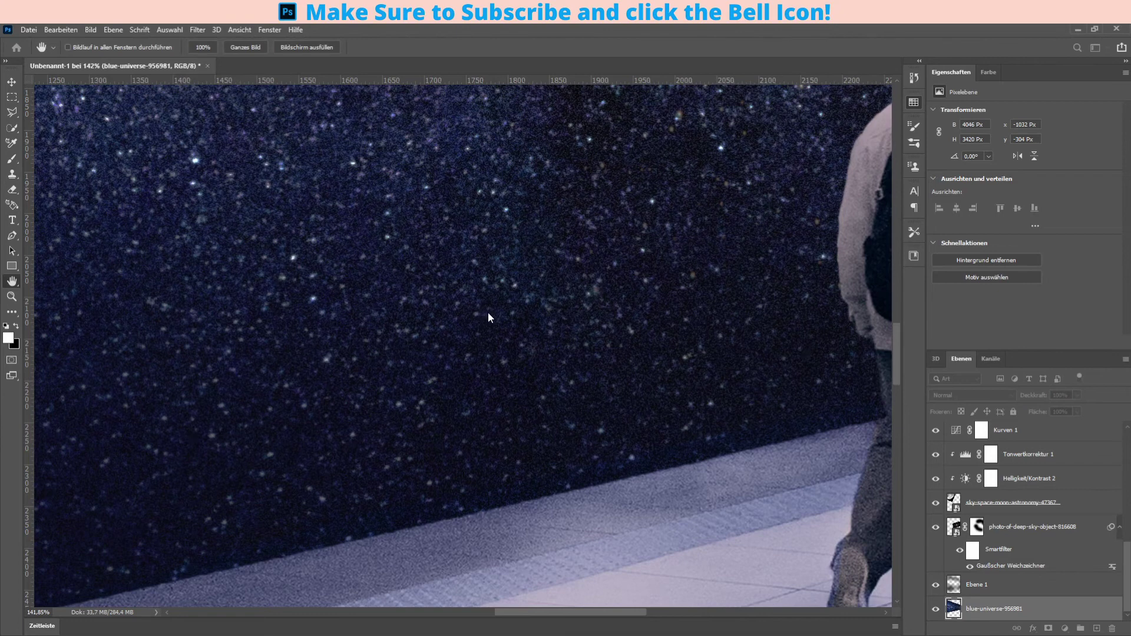
{"action": "scroll", "coordinate": [487, 312], "scroll_direction": "down", "scroll_amount": 5}
{"action": "left_click", "coordinate": [1031, 533]}
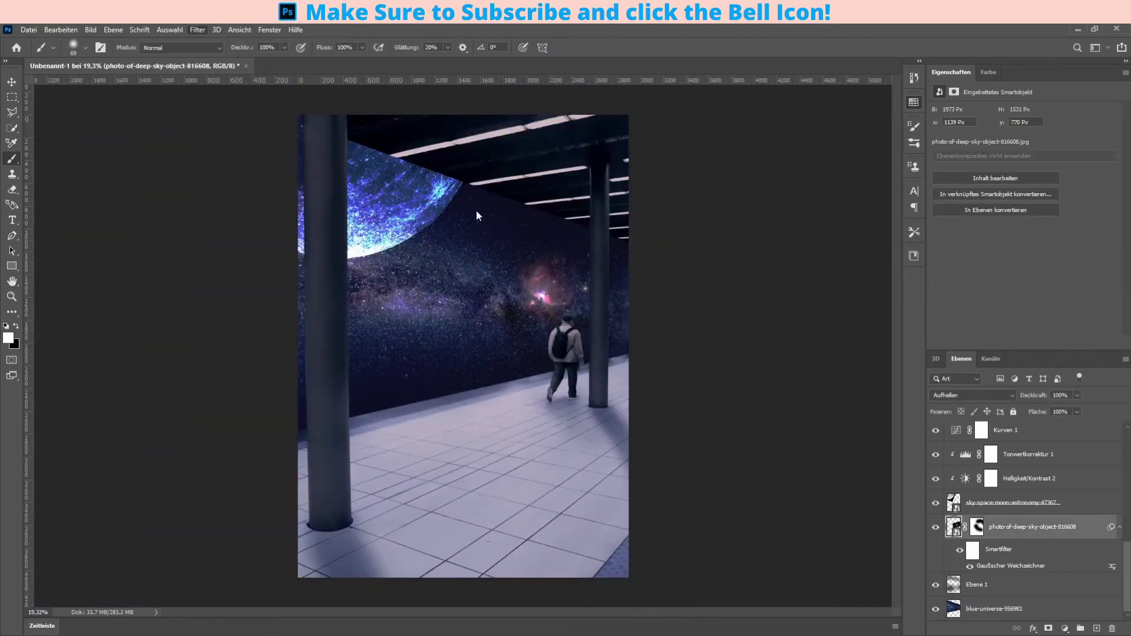
{"action": "scroll", "coordinate": [383, 227], "scroll_direction": "up", "scroll_amount": 5}
{"action": "key", "text": "space"}
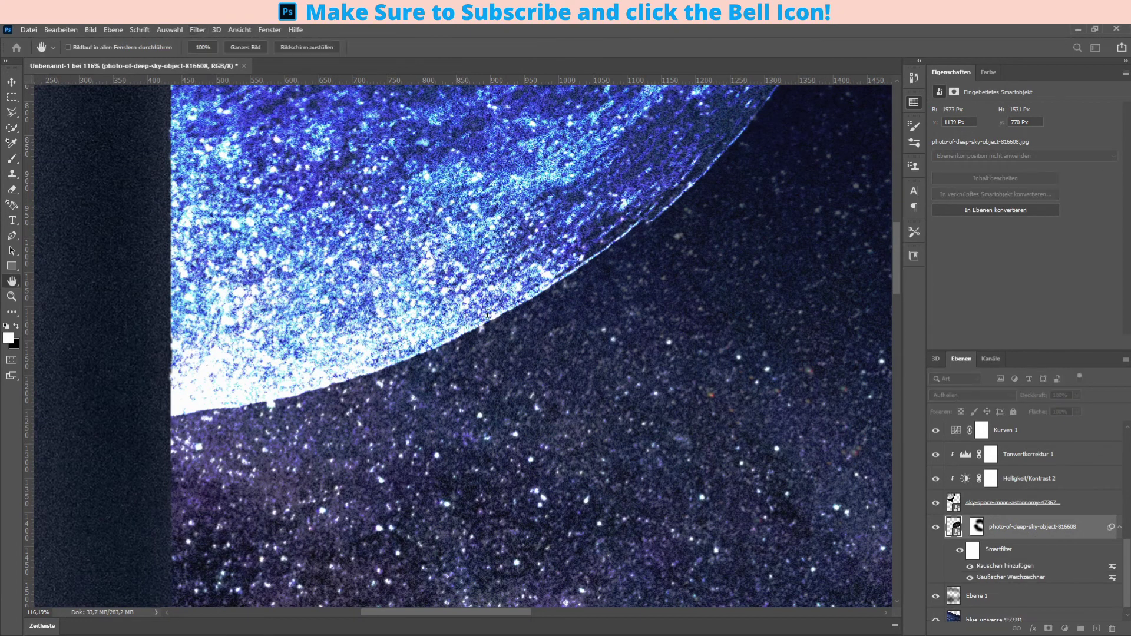
{"action": "scroll", "coordinate": [614, 171], "scroll_direction": "down", "scroll_amount": 3}
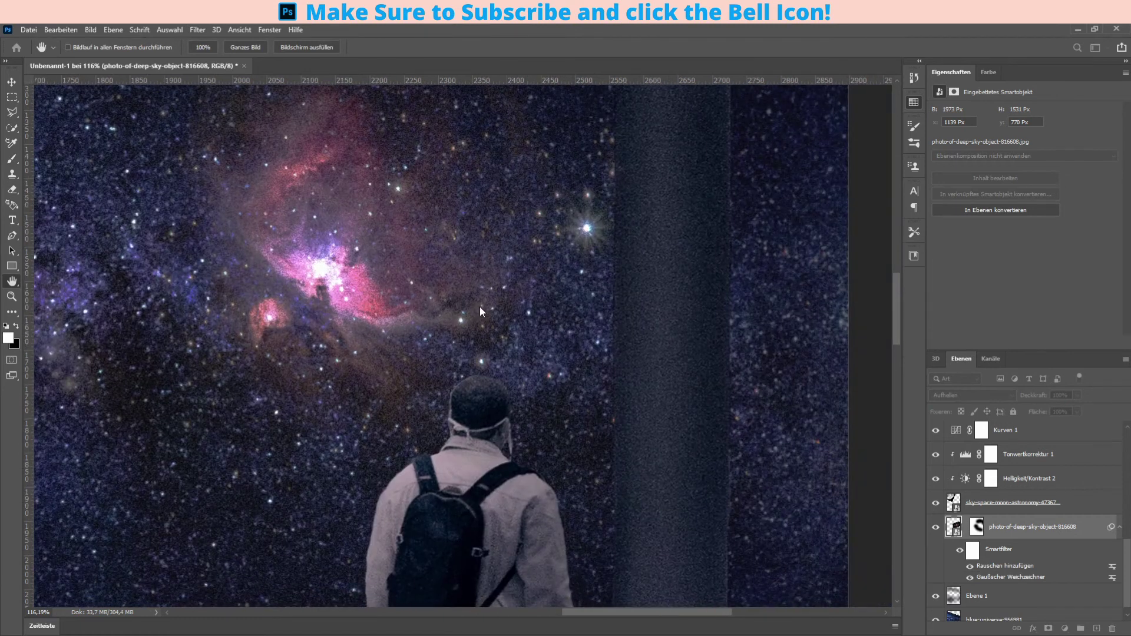
{"action": "scroll", "coordinate": [339, 300], "scroll_direction": "down", "scroll_amount": 3}
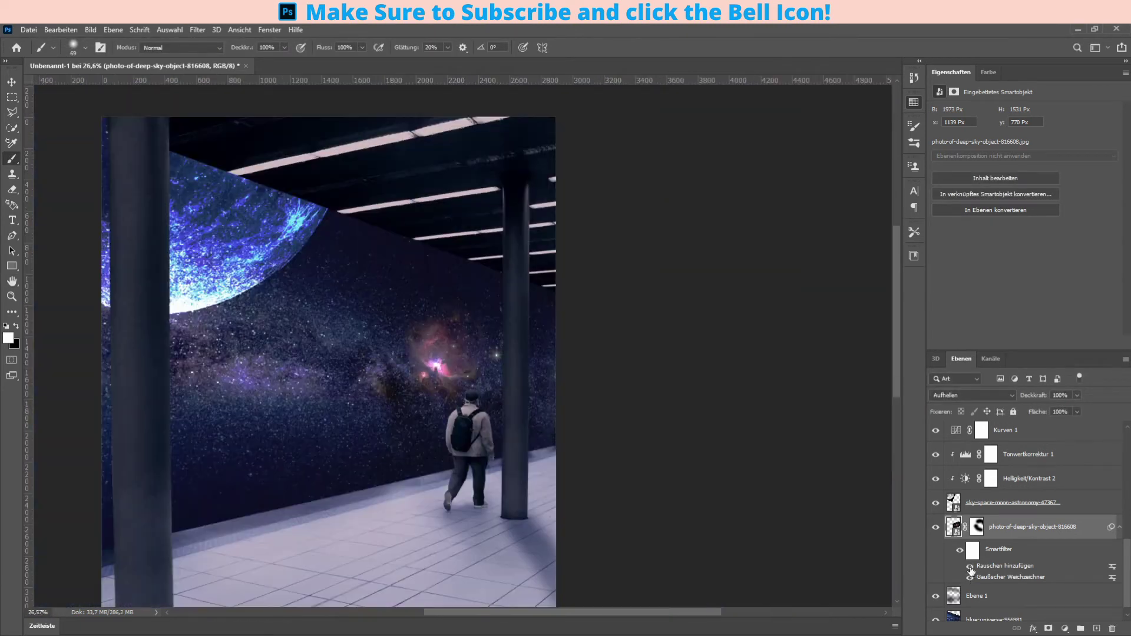
{"action": "mouse_move", "coordinate": [1024, 152]}
{"action": "left_mouse_down"}
{"action": "mouse_move", "coordinate": [1062, 153]}
{"action": "mouse_move", "coordinate": [1051, 155]}
{"action": "left_mouse_up"}
{"action": "left_click", "coordinate": [1025, 202]}
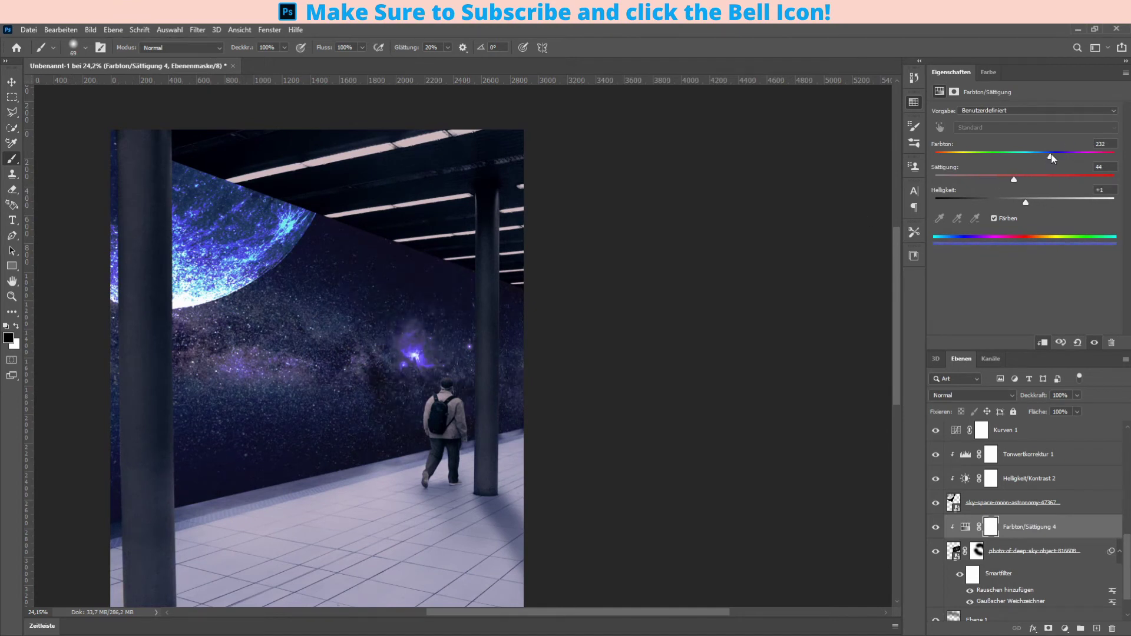
- Try a colorized Hue/Saturation tint on the moon layer, then delete it
{"action": "left_click", "coordinate": [1013, 502]}
{"action": "scroll", "coordinate": [272, 254], "scroll_direction": "up", "scroll_amount": 5}
{"action": "key", "text": "x"}
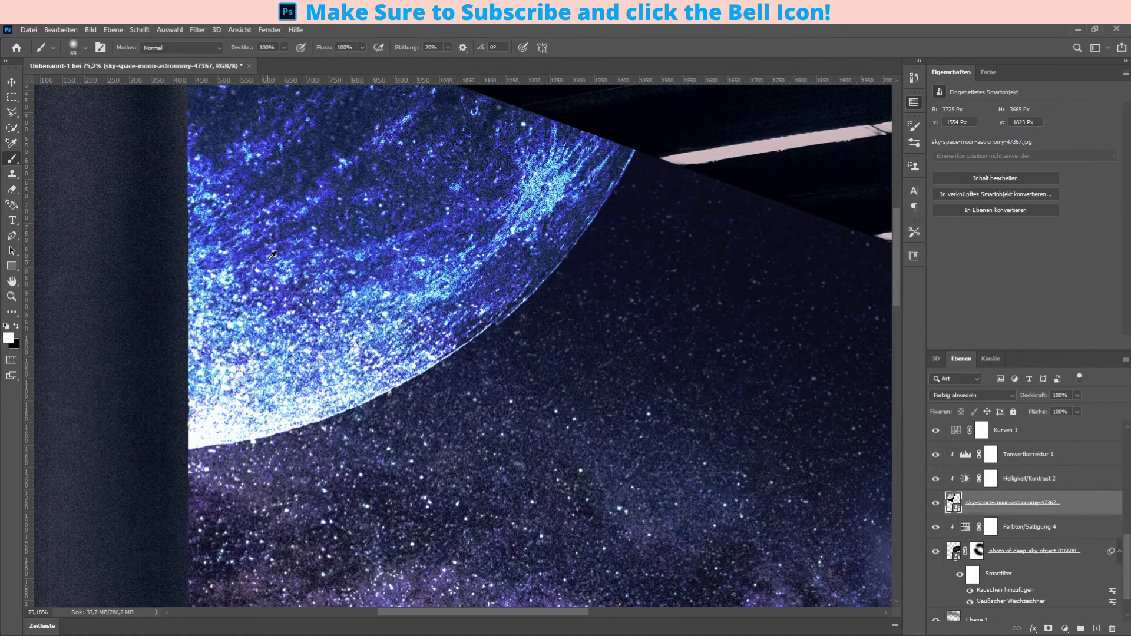
{"action": "scroll", "coordinate": [271, 255], "scroll_direction": "down", "scroll_amount": 5}
{"action": "left_click", "coordinate": [1064, 628]}
{"action": "left_click", "coordinate": [993, 218]}
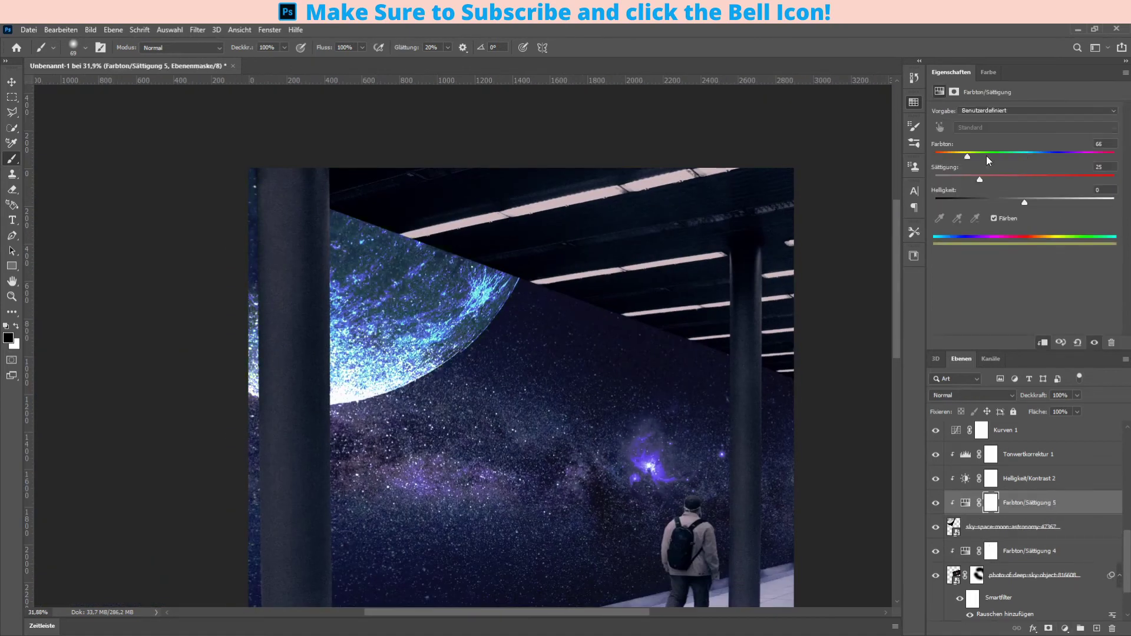
{"action": "mouse_move", "coordinate": [986, 155]}
{"action": "left_mouse_down"}
{"action": "mouse_move", "coordinate": [1061, 157]}
{"action": "mouse_move", "coordinate": [1025, 158]}
{"action": "left_mouse_up"}
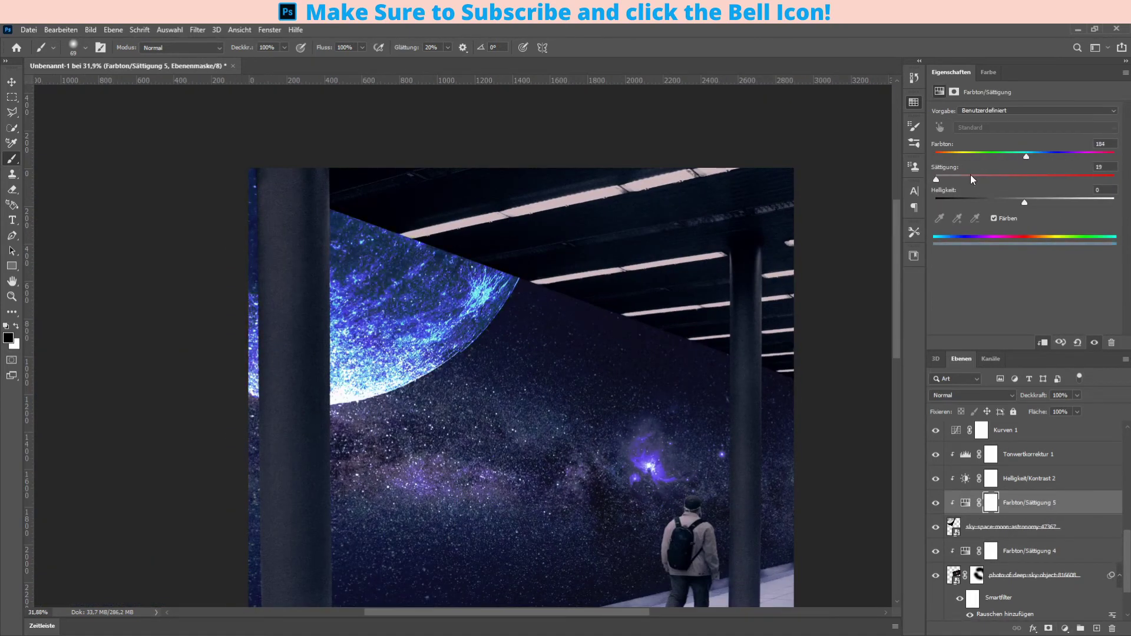
{"action": "key", "text": "Delete"}
{"action": "scroll", "coordinate": [675, 199], "scroll_direction": "up", "scroll_amount": 5}
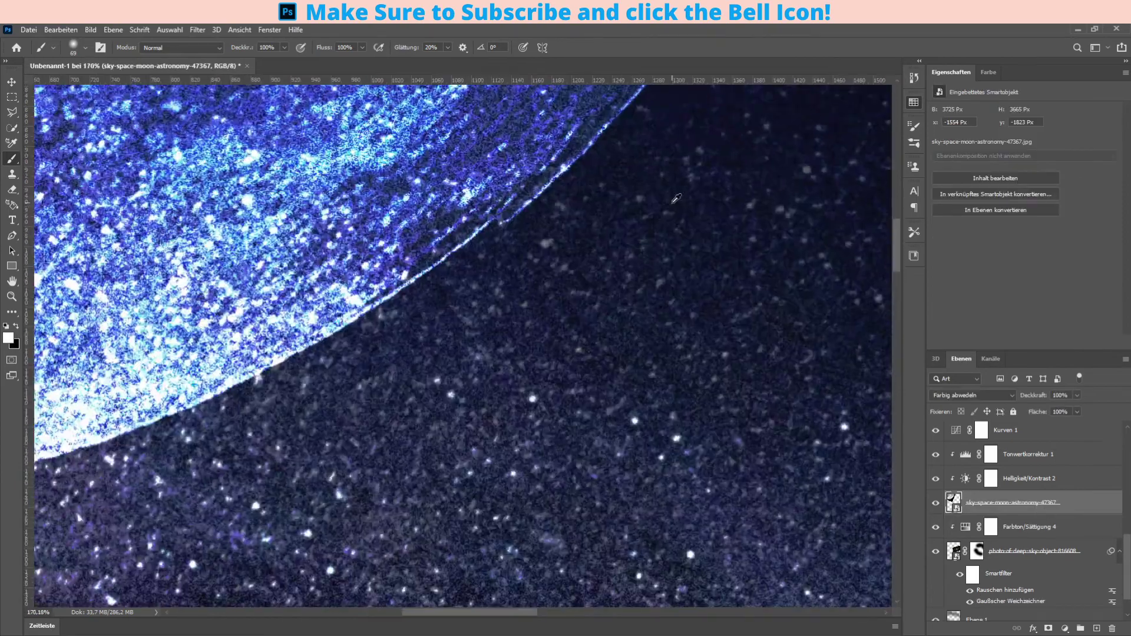
{"action": "scroll", "coordinate": [676, 198], "scroll_direction": "down", "scroll_amount": 5}
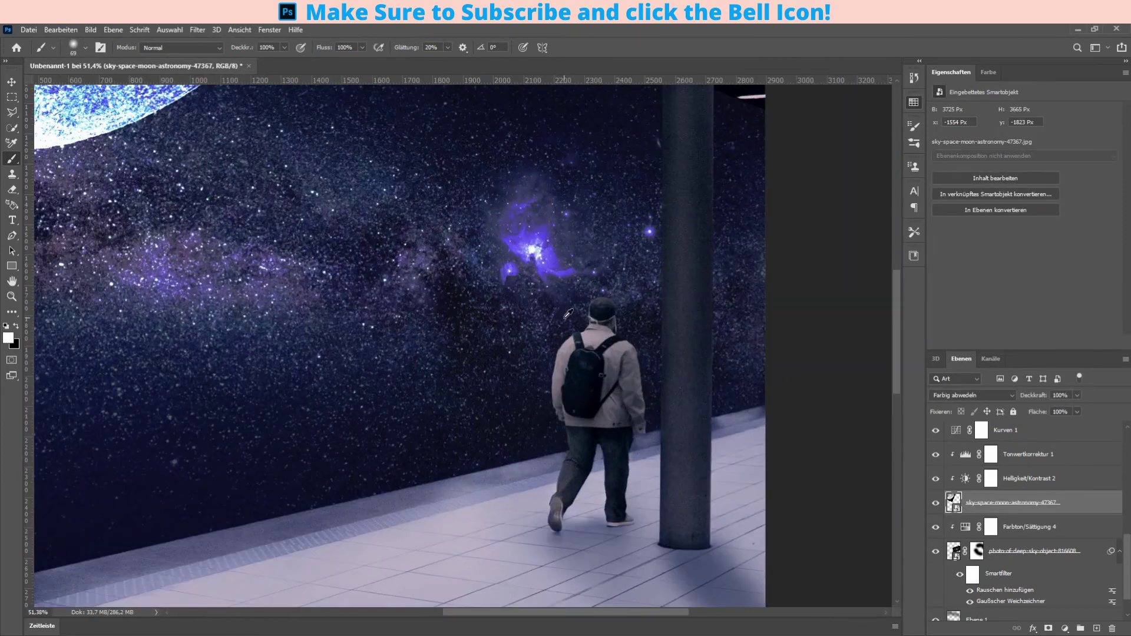
{"action": "scroll", "coordinate": [568, 314], "scroll_direction": "down", "scroll_amount": 5}
{"action": "scroll", "coordinate": [569, 314], "scroll_direction": "up", "scroll_amount": 5}
{"action": "scroll", "coordinate": [1024, 530], "scroll_direction": "down", "scroll_amount": 5}
- Target the Farbton/Sättigung 1 mask and frame the ceiling and right pillar
{"action": "left_click", "coordinate": [990, 499]}
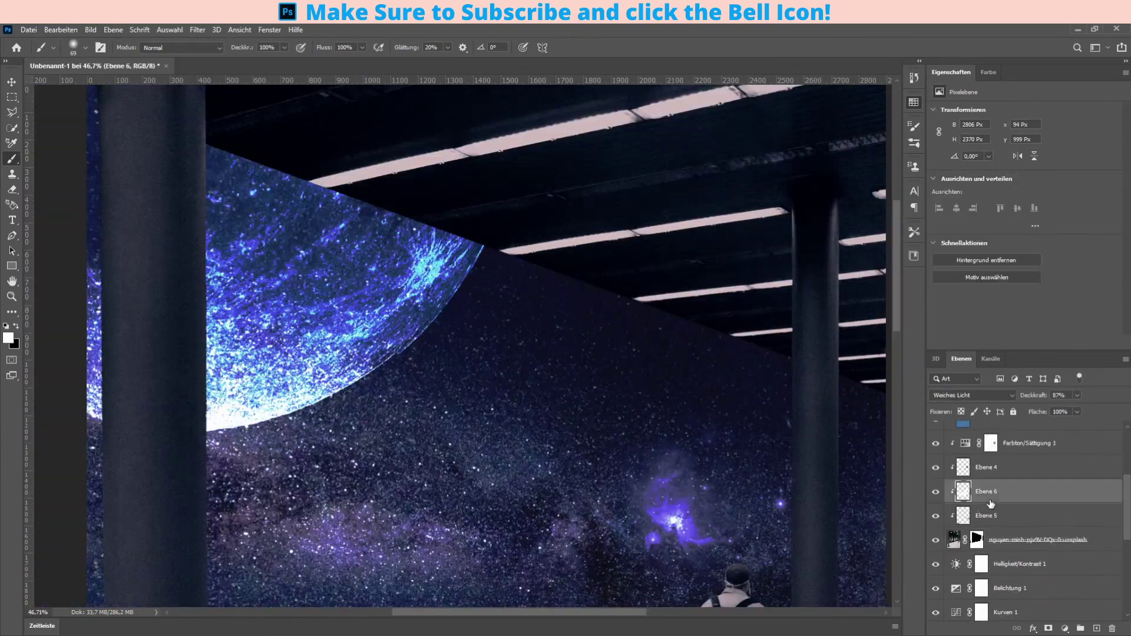
{"action": "left_click", "coordinate": [935, 443]}
{"action": "left_click", "coordinate": [1055, 445]}
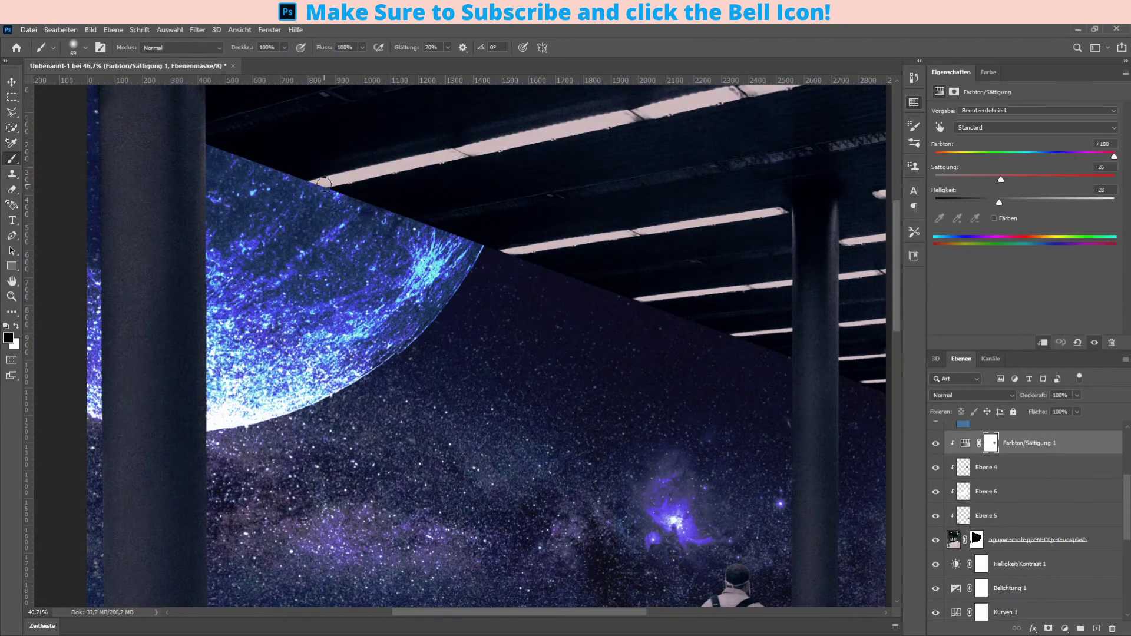
{"action": "key", "text": "ctrl+0"}
{"action": "scroll", "coordinate": [589, 105], "scroll_direction": "up", "scroll_amount": 3}
{"action": "left_click_drag", "start_coordinate": [568, 103], "coordinate": [404, 310]}
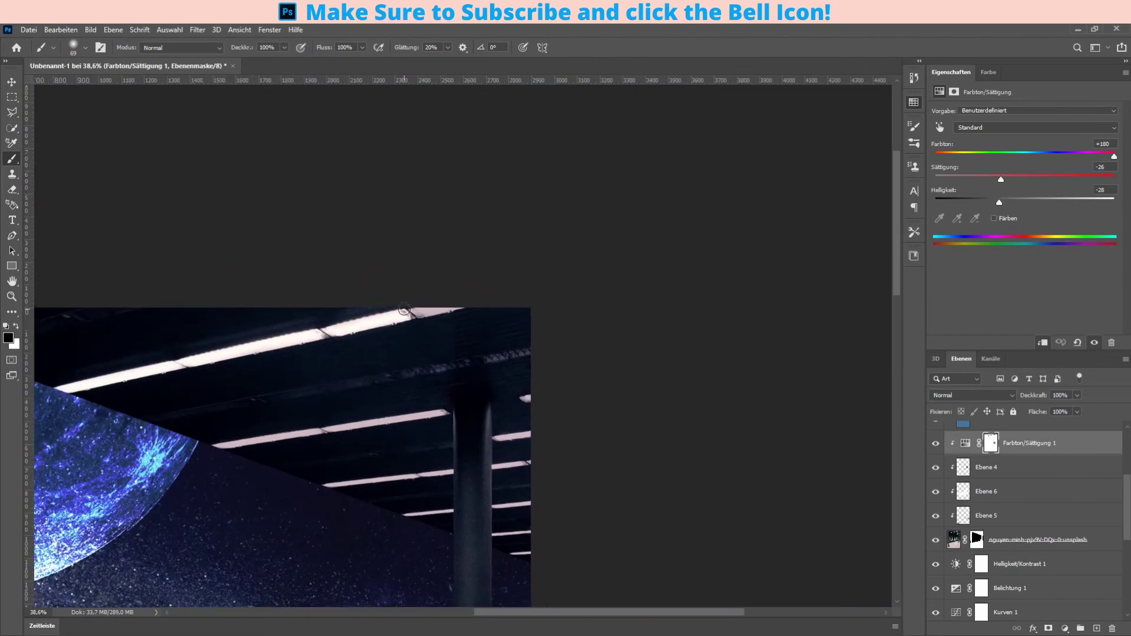
- Paint the mask in white with a large brush at 50% opacity over the pillar and floor
{"action": "key", "text": "x"}
{"action": "key", "text": "bracketleft"}
{"action": "key", "text": "bracketleft"}
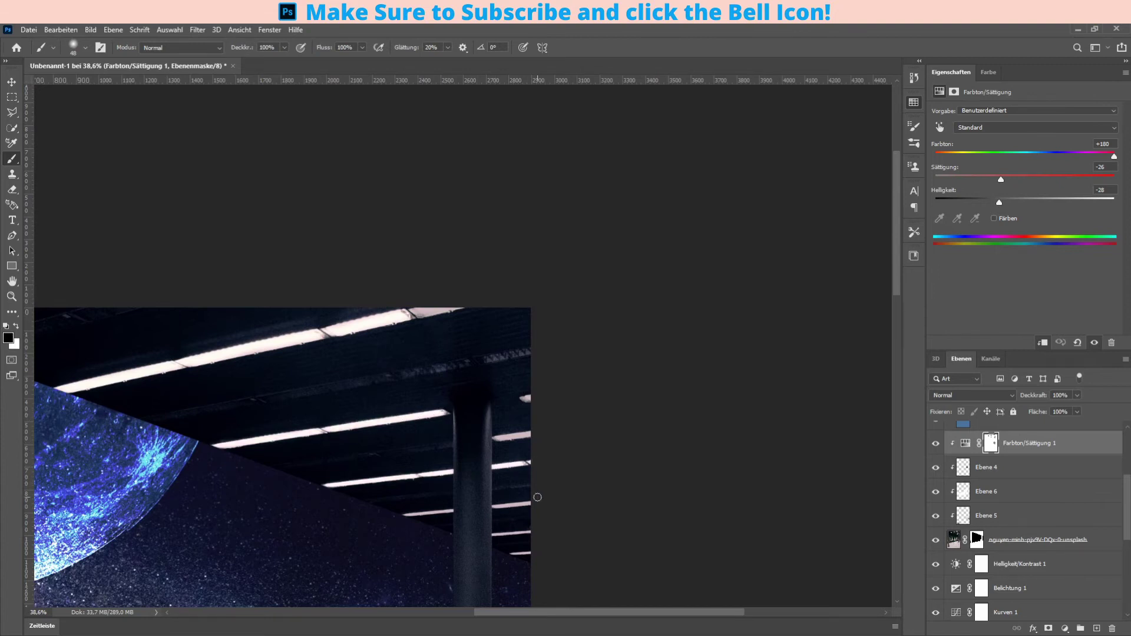
{"action": "scroll", "coordinate": [566, 565], "scroll_direction": "up", "scroll_amount": 2}
{"action": "scroll", "coordinate": [566, 565], "scroll_direction": "up", "scroll_amount": 2}
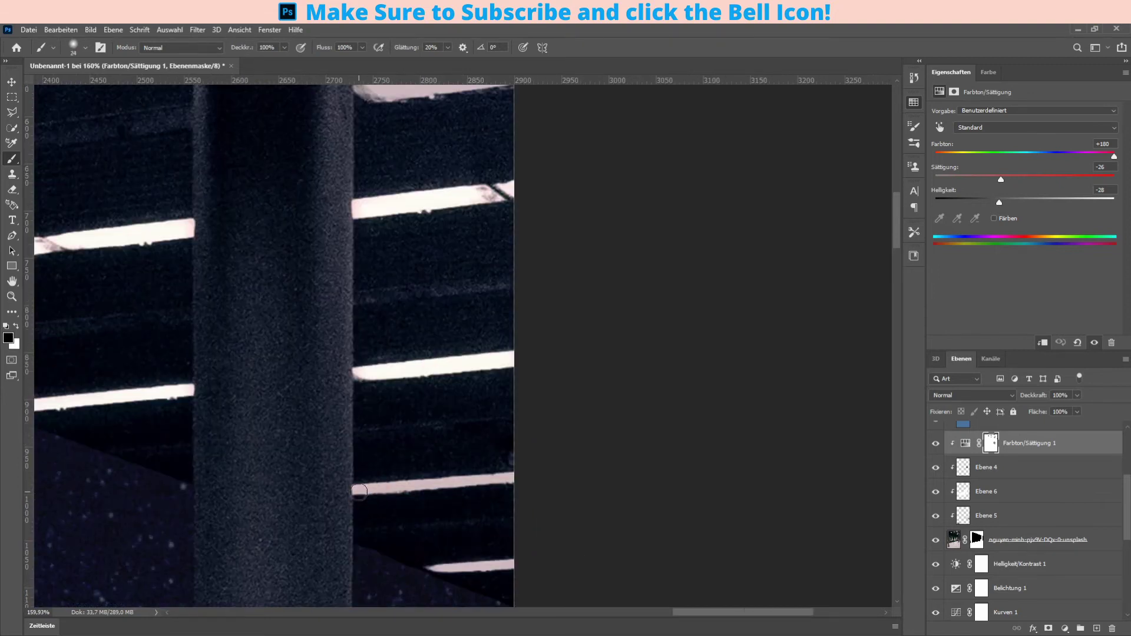
{"action": "scroll", "coordinate": [289, 465], "scroll_direction": "down", "scroll_amount": 6}
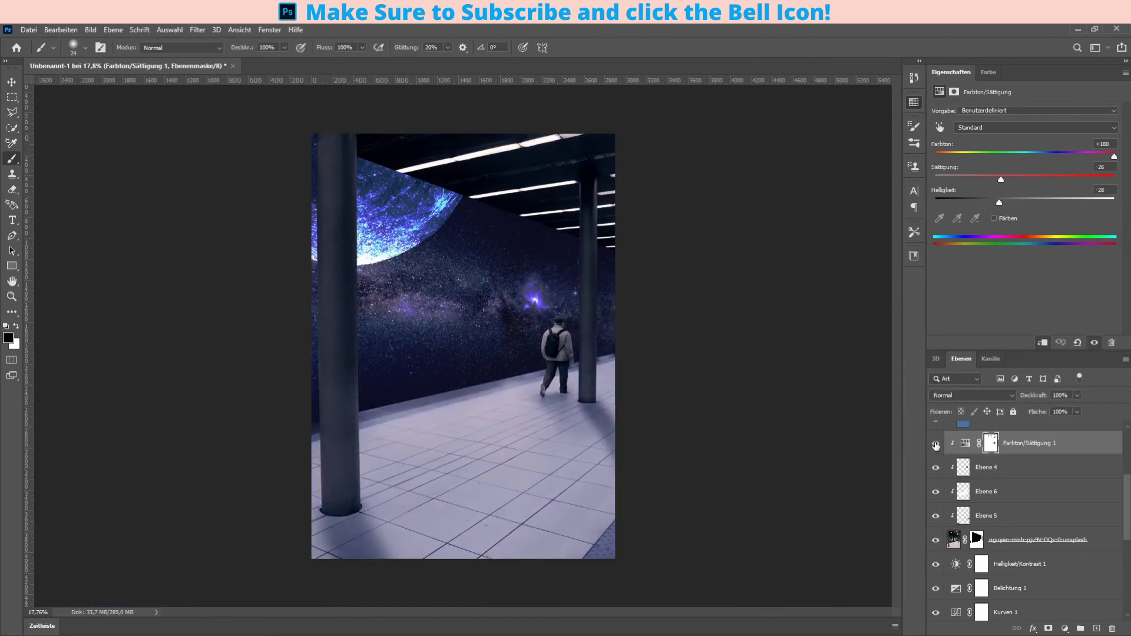
{"action": "scroll", "coordinate": [374, 475], "scroll_direction": "up", "scroll_amount": 5}
{"action": "scroll", "coordinate": [374, 475], "scroll_direction": "down", "scroll_amount": 5}
{"action": "key", "text": "5"}
{"action": "key", "text": "bracketright"}
{"action": "key", "text": "bracketright"}
{"action": "key", "text": "bracketright"}
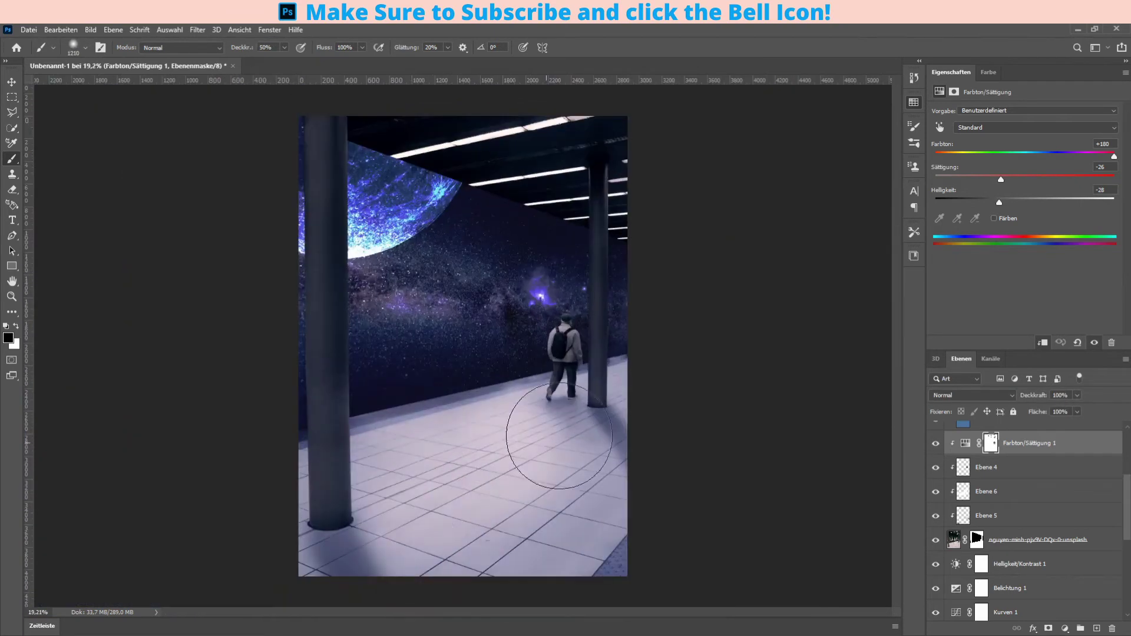
{"action": "scroll", "coordinate": [518, 430], "scroll_direction": "down", "scroll_amount": 1}
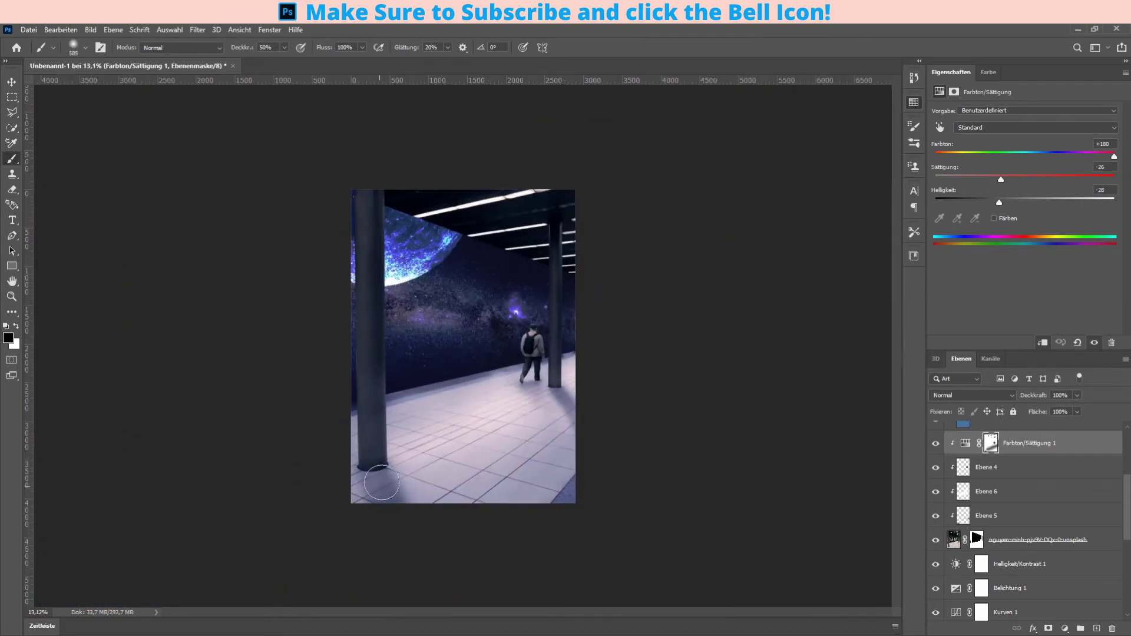
{"action": "scroll", "coordinate": [464, 499], "scroll_direction": "up", "scroll_amount": 2}
{"action": "scroll", "coordinate": [522, 471], "scroll_direction": "up", "scroll_amount": 1}
{"action": "scroll", "coordinate": [469, 422], "scroll_direction": "down", "scroll_amount": 1}
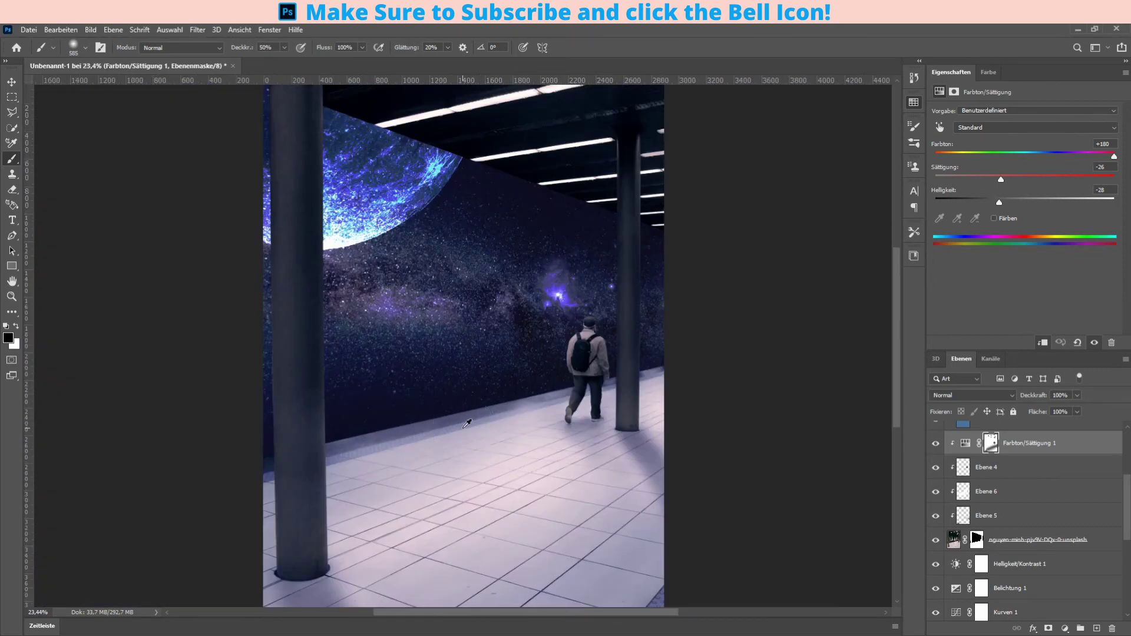
{"action": "scroll", "coordinate": [462, 429], "scroll_direction": "down", "scroll_amount": 1}
{"action": "scroll", "coordinate": [441, 430], "scroll_direction": "up", "scroll_amount": 1}
{"action": "scroll", "coordinate": [436, 429], "scroll_direction": "down", "scroll_amount": 1}
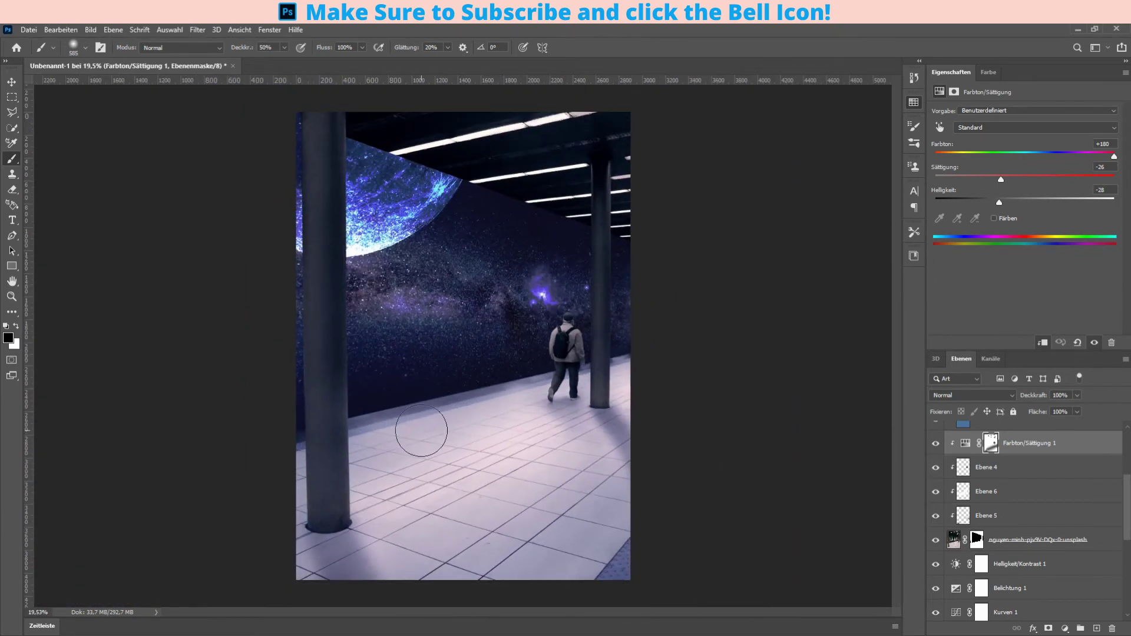
{"action": "scroll", "coordinate": [421, 429], "scroll_direction": "up", "scroll_amount": 2}
{"action": "scroll", "coordinate": [631, 277], "scroll_direction": "up", "scroll_amount": 5}
{"action": "scroll", "coordinate": [1023, 537], "scroll_direction": "up", "scroll_amount": 3}
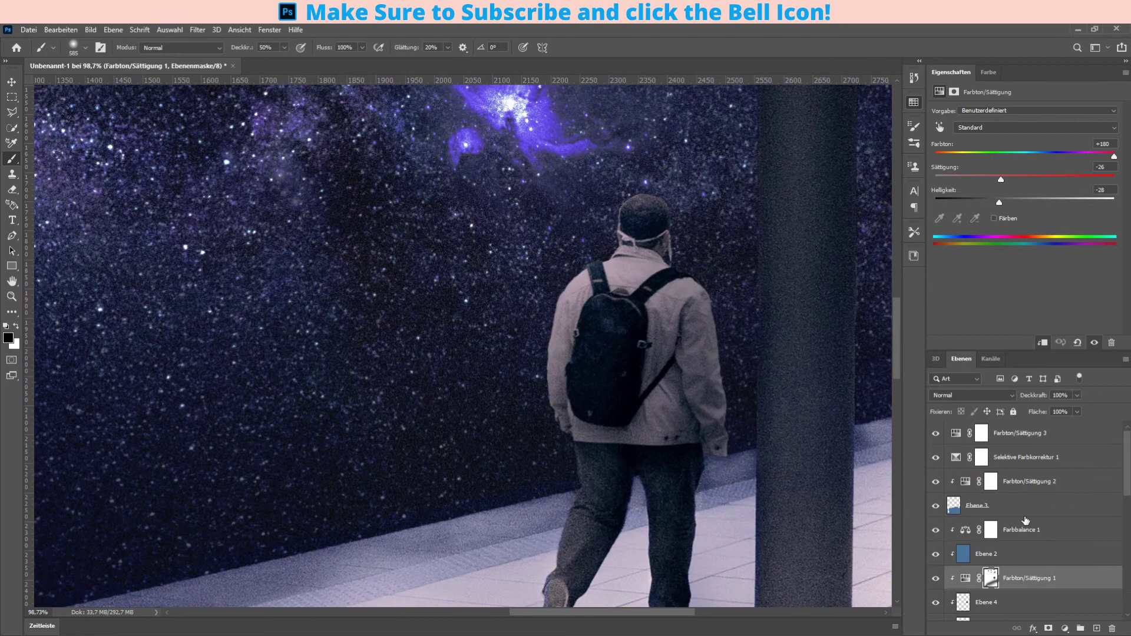
- Add a top layer with a soft white glow on the man, tinted by a clipped Hue/Saturation
{"action": "left_click", "coordinate": [1025, 433]}
{"action": "left_click", "coordinate": [1096, 628]}
{"action": "key", "text": "x"}
{"action": "left_click", "coordinate": [621, 341]}
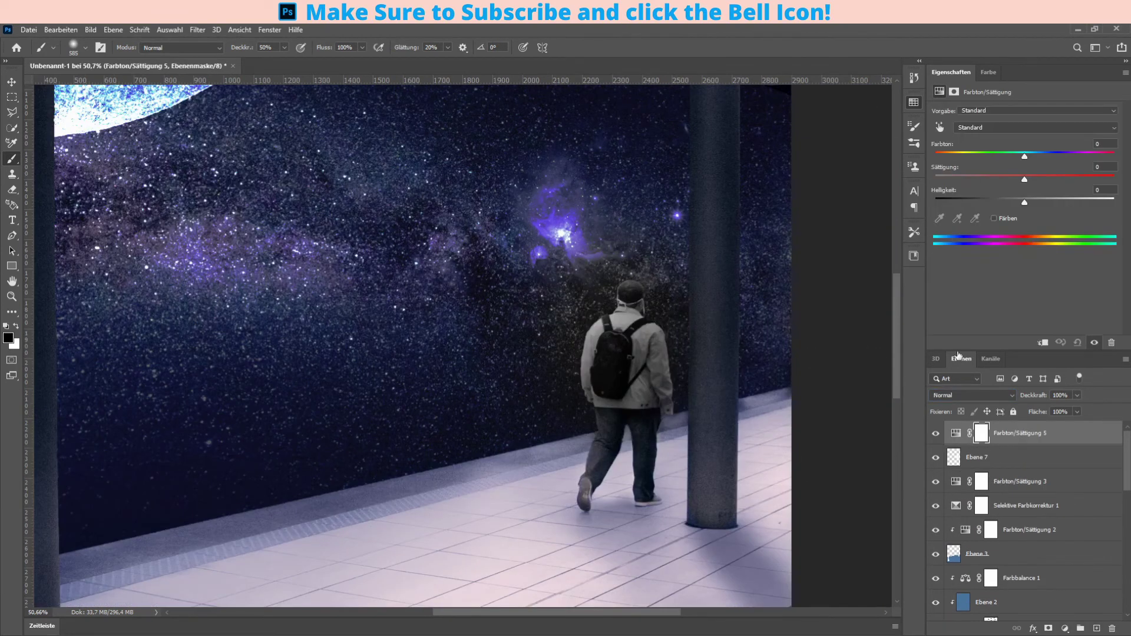
{"action": "left_click", "coordinate": [993, 218]}
{"action": "key", "text": "ctrl+alt+g"}
{"action": "left_click_drag", "start_coordinate": [936, 156], "coordinate": [975, 158]}
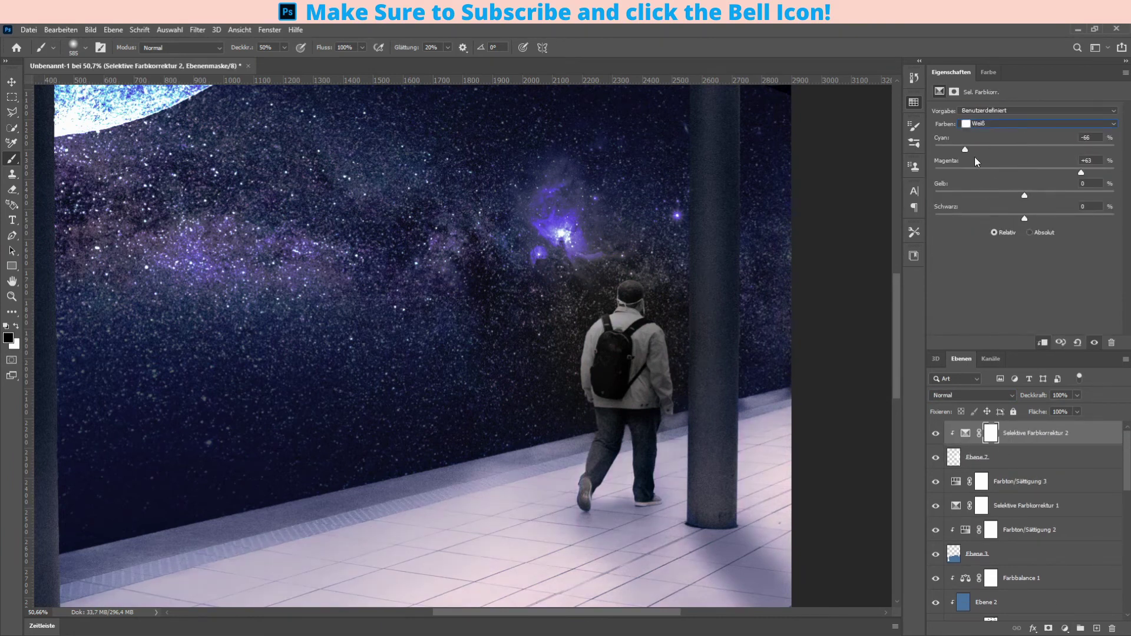
- Delete the trial glow and colour-tint layers
{"action": "key", "text": "x"}
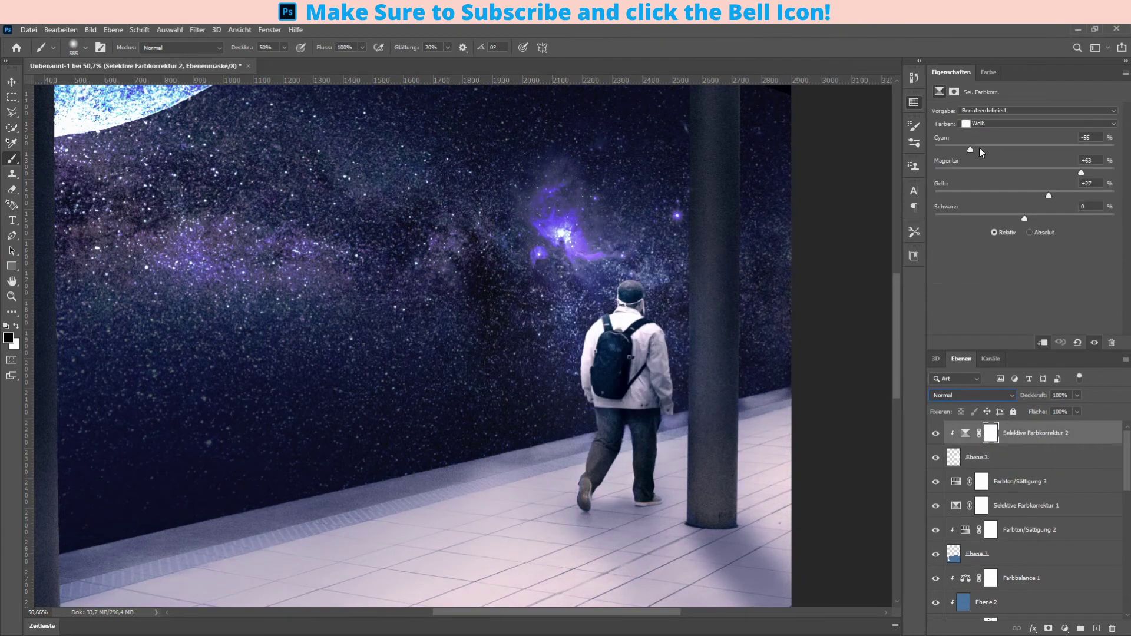
{"action": "left_click", "coordinate": [1094, 453], "text": "shift"}
{"action": "key", "text": "Delete"}
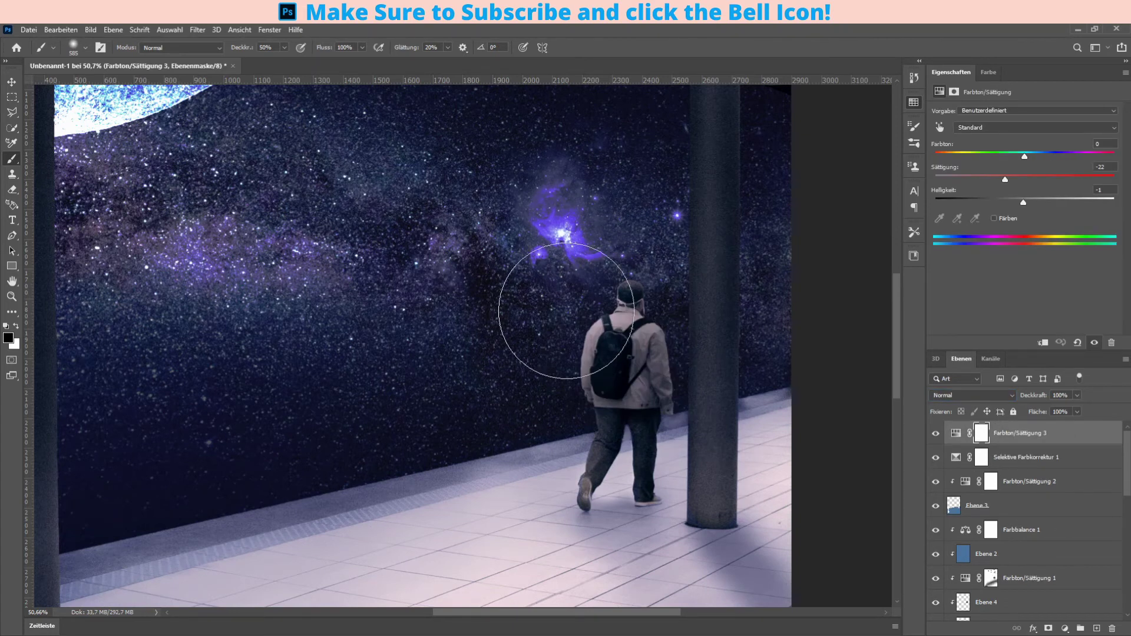
{"action": "scroll", "coordinate": [566, 310], "scroll_direction": "down", "scroll_amount": 5}
- Create a new black-filled layer and erase its centre to reveal the scene
{"action": "key", "text": "ctrl+shift+alt+n"}
{"action": "key", "text": "x"}
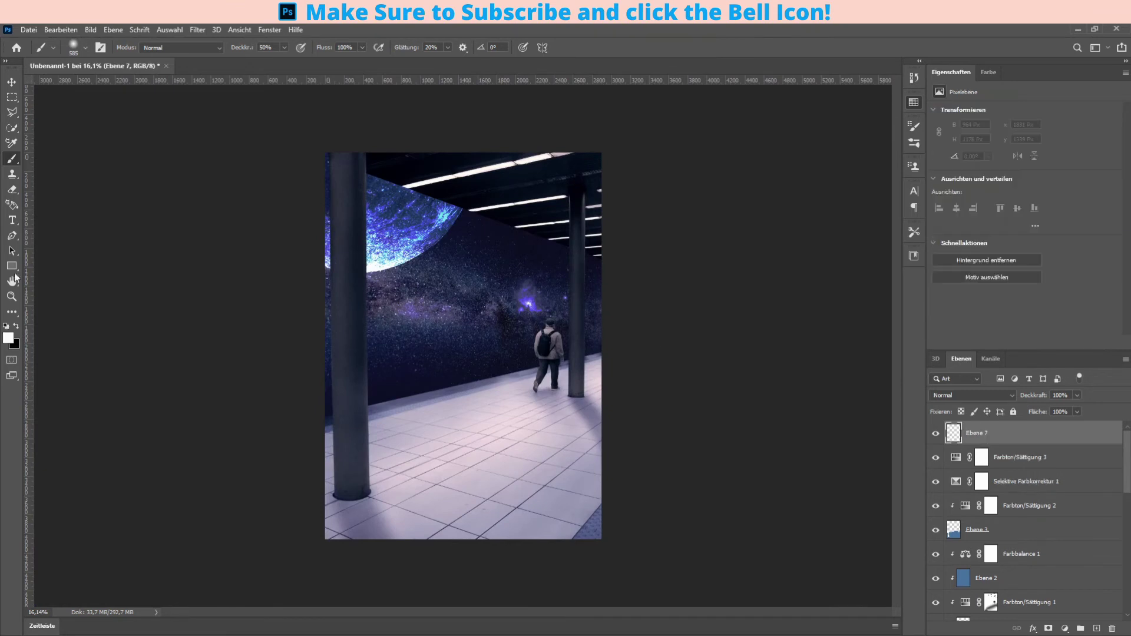
{"action": "mouse_move", "coordinate": [404, 253]}
{"action": "left_mouse_down"}
{"action": "mouse_move", "coordinate": [404, 467]}
{"action": "mouse_move", "coordinate": [441, 265]}
{"action": "left_mouse_up"}
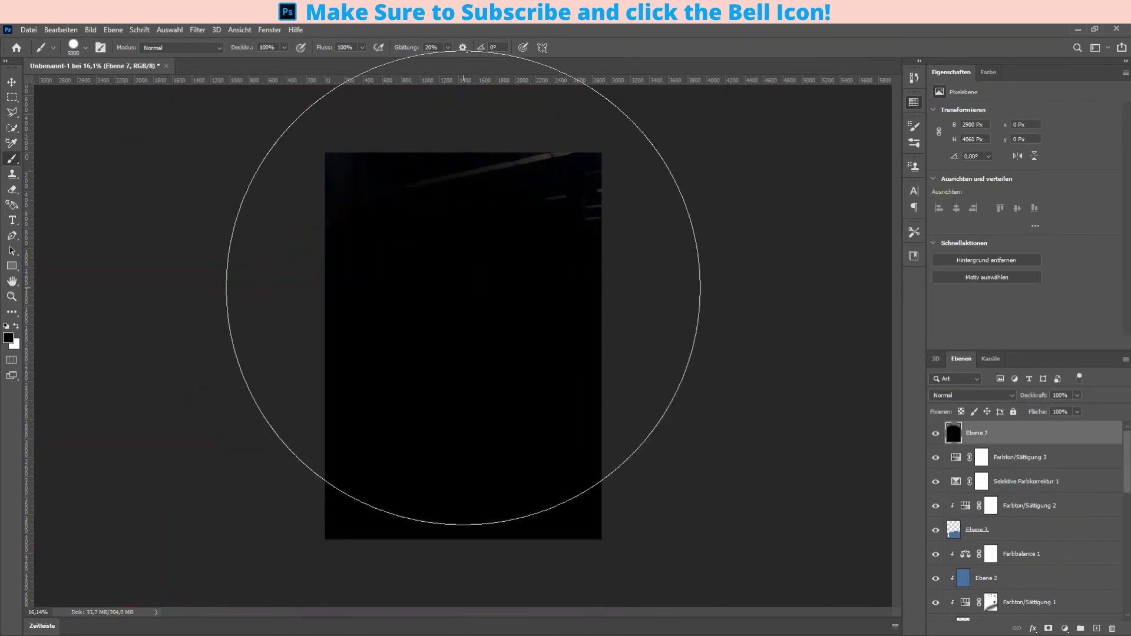
{"action": "key", "text": "e"}
{"action": "mouse_move", "coordinate": [456, 367]}
{"action": "left_mouse_down"}
{"action": "mouse_move", "coordinate": [252, 277]}
{"action": "mouse_move", "coordinate": [358, 345]}
{"action": "left_mouse_up"}
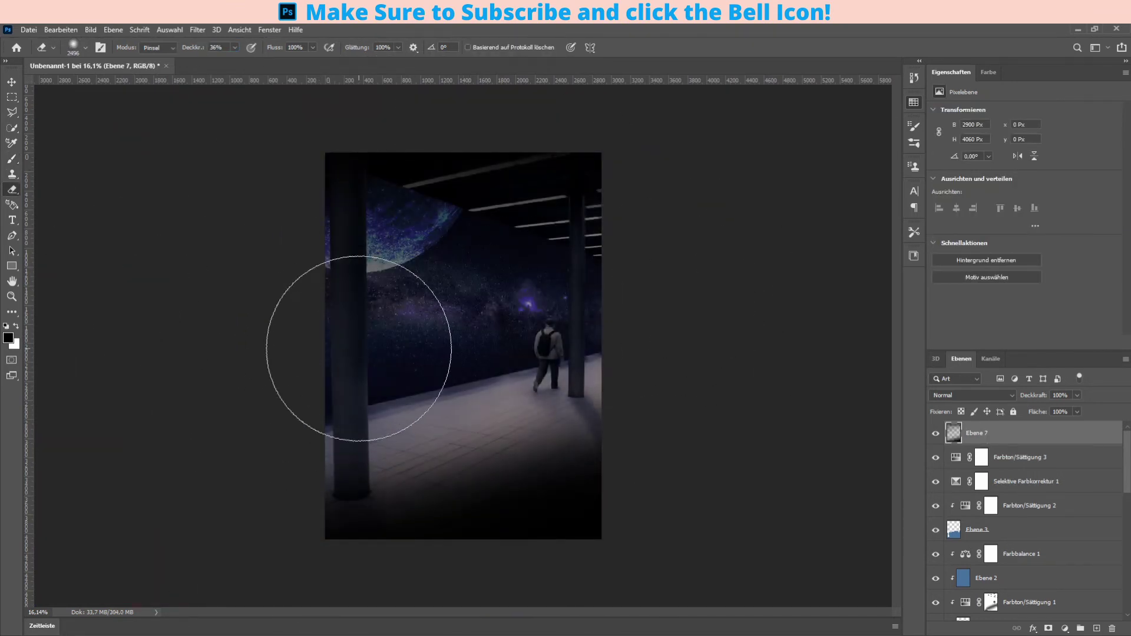
{"action": "key", "text": "]"}
{"action": "left_click_drag", "start_coordinate": [595, 391], "coordinate": [141, 400]}
{"action": "key", "text": "["}
{"action": "key", "text": "["}
{"action": "key", "text": "["}
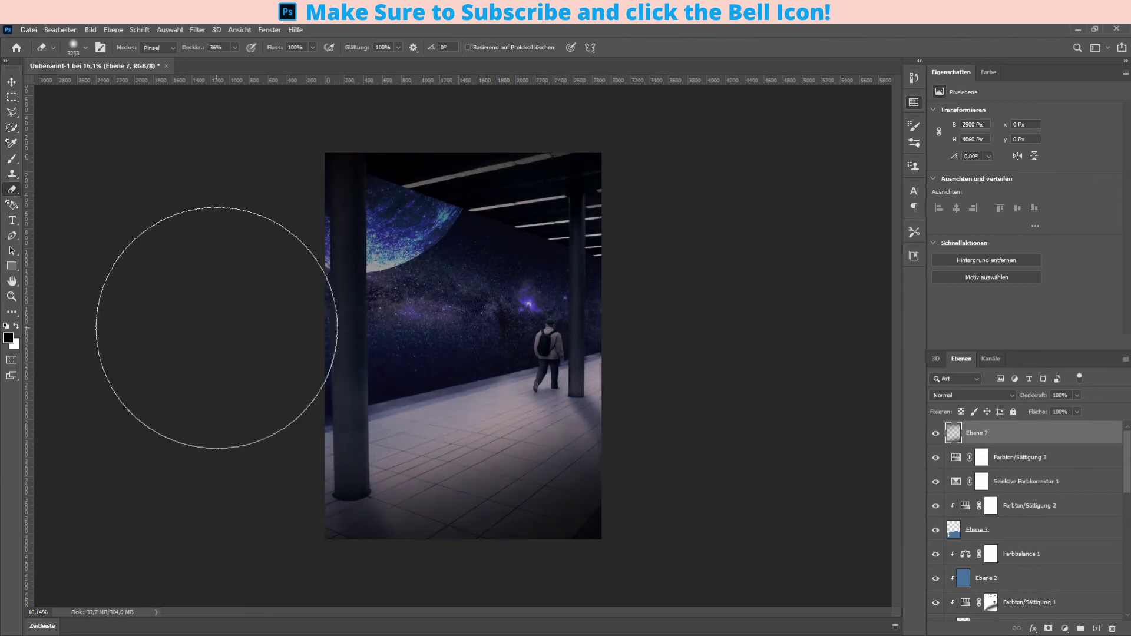
- Resize the brush and eraser while inspecting the dark vignette layer
{"action": "scroll", "coordinate": [548, 359], "scroll_direction": "up", "scroll_amount": 5}
{"action": "scroll", "coordinate": [587, 363], "scroll_direction": "down", "scroll_amount": 5}
{"action": "scroll", "coordinate": [467, 265], "scroll_direction": "down", "scroll_amount": 3}
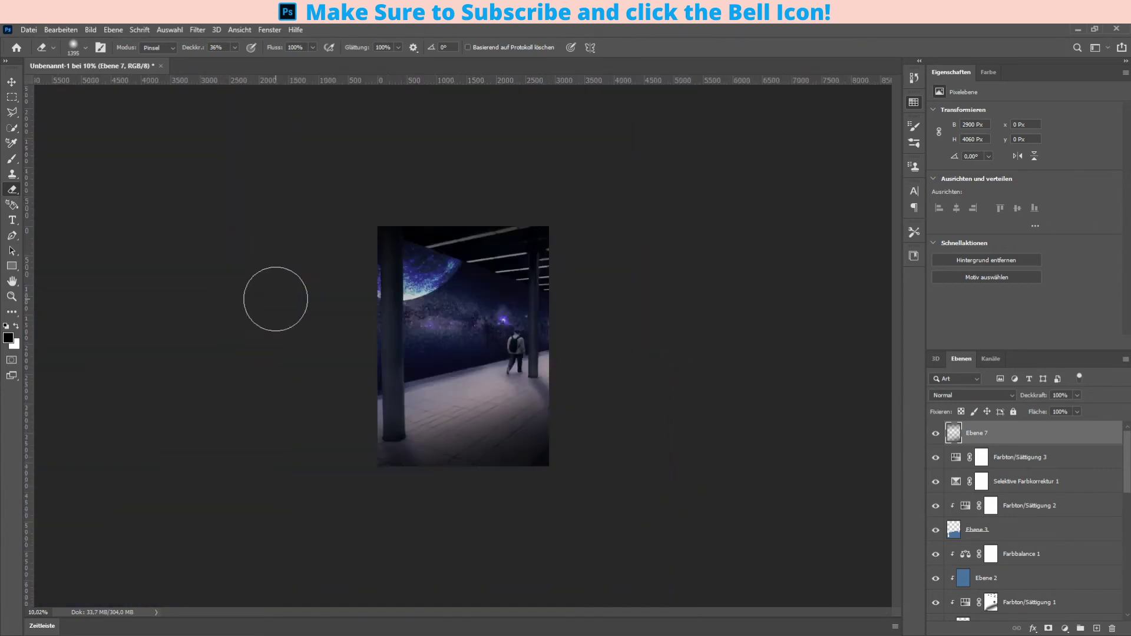
{"action": "scroll", "coordinate": [341, 442], "scroll_direction": "up", "scroll_amount": 2}
{"action": "key", "text": "b"}
{"action": "scroll", "coordinate": [434, 222], "scroll_direction": "up", "scroll_amount": 3}
{"action": "scroll", "coordinate": [434, 222], "scroll_direction": "down", "scroll_amount": 4}
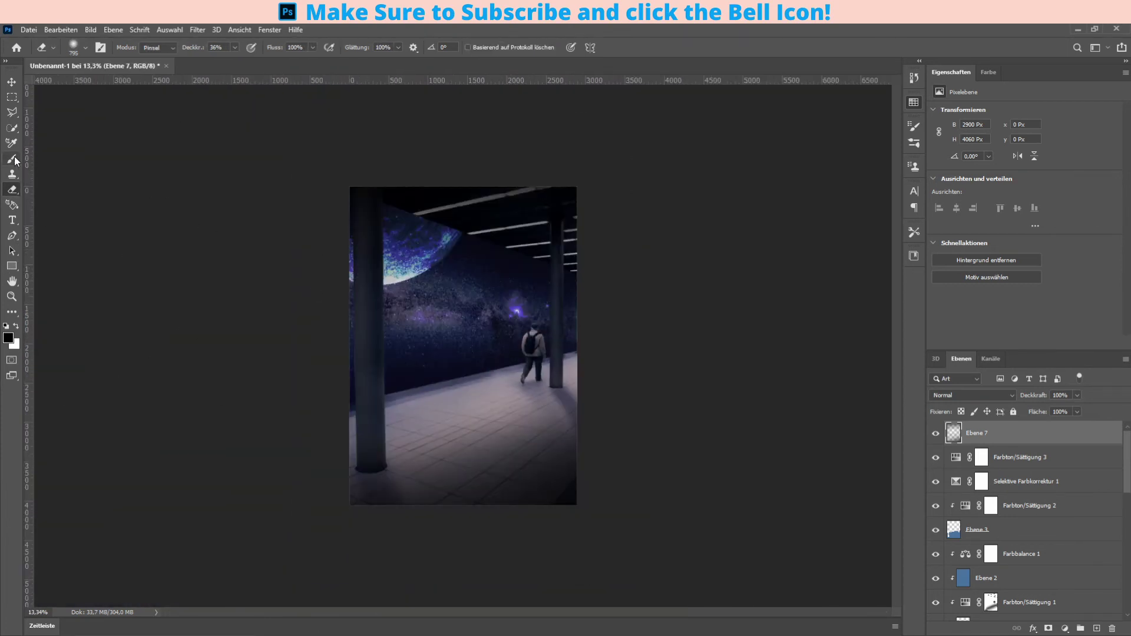
{"action": "key", "text": "["}
{"action": "key", "text": "["}
{"action": "key", "text": "["}
{"action": "scroll", "coordinate": [648, 294], "scroll_direction": "up", "scroll_amount": 1}
{"action": "key", "text": "e"}
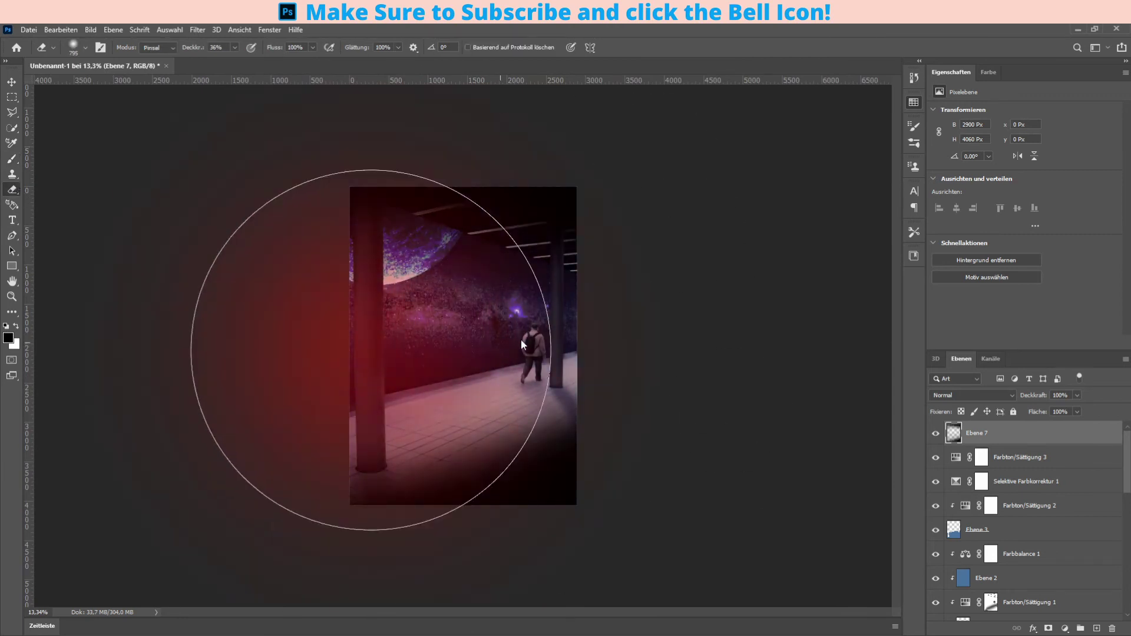
{"action": "scroll", "coordinate": [652, 302], "scroll_direction": "up", "scroll_amount": 4}
{"action": "scroll", "coordinate": [463, 327], "scroll_direction": "down", "scroll_amount": 5}
{"action": "scroll", "coordinate": [463, 327], "scroll_direction": "up", "scroll_amount": 5}
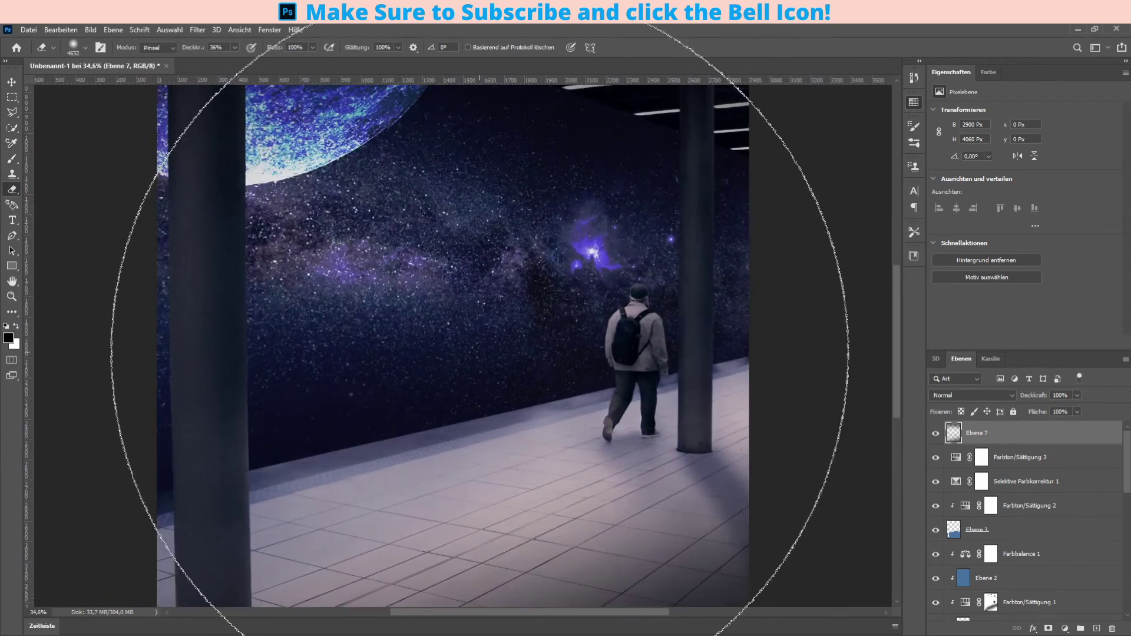
{"action": "scroll", "coordinate": [463, 327], "scroll_direction": "down", "scroll_amount": 4}
- Paint a faint stroke across the upper scene with a maximum-size brush at 8% opacity
{"action": "key", "text": "b"}
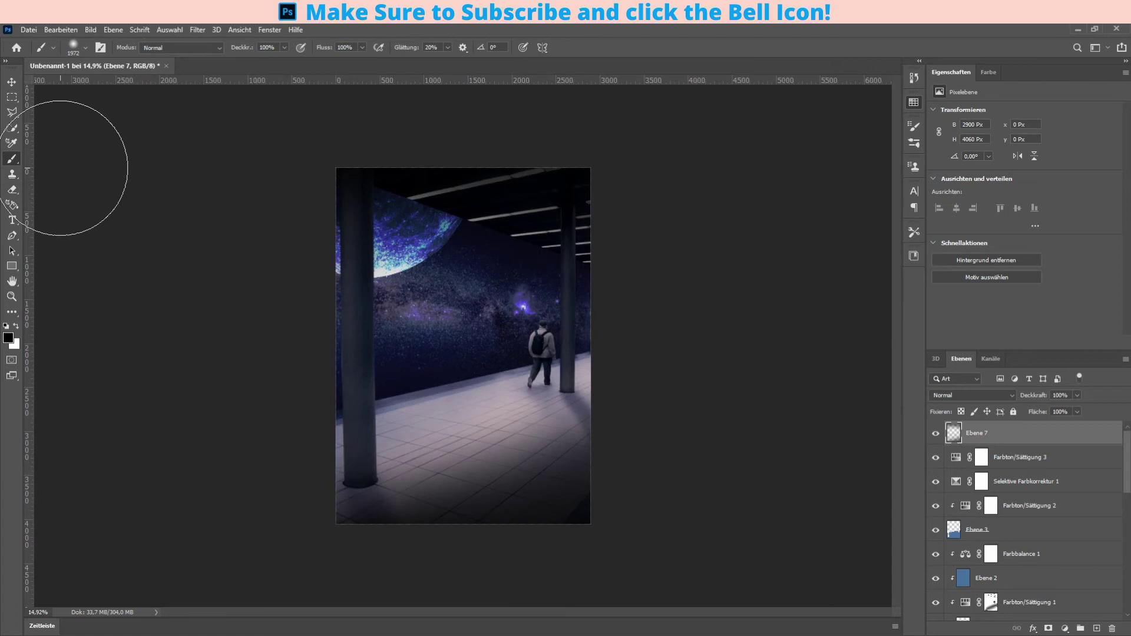
{"action": "key", "text": "]"}
{"action": "key", "text": "]"}
{"action": "key", "text": "]"}
{"action": "key", "text": "0"}
{"action": "key", "text": "8"}
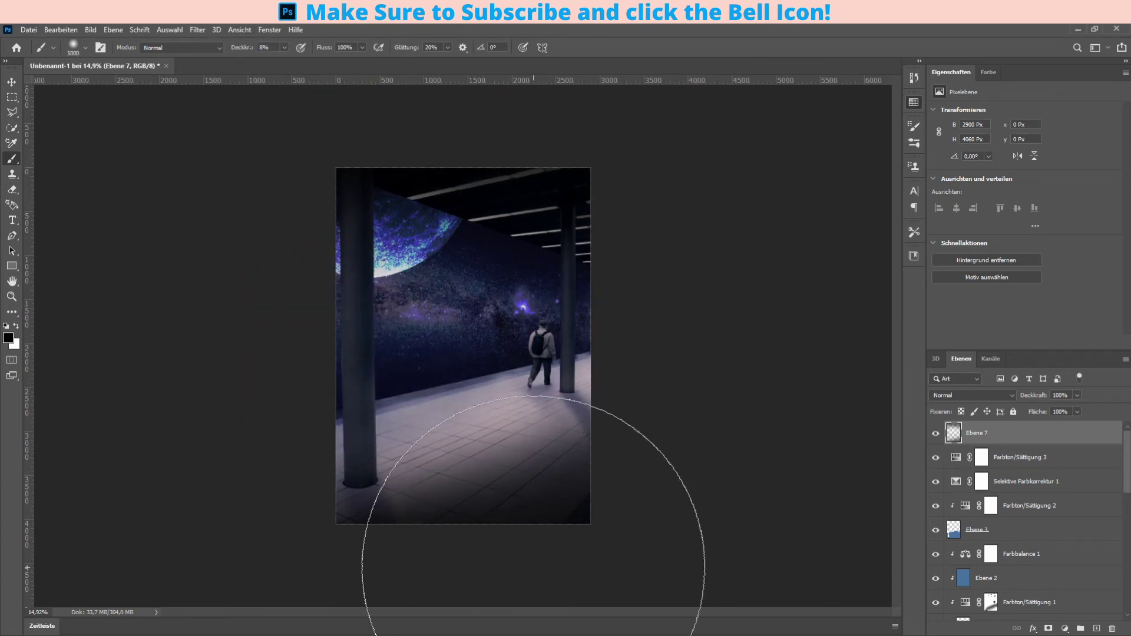
{"action": "left_click_drag", "start_coordinate": [547, 165], "coordinate": [589, 181]}
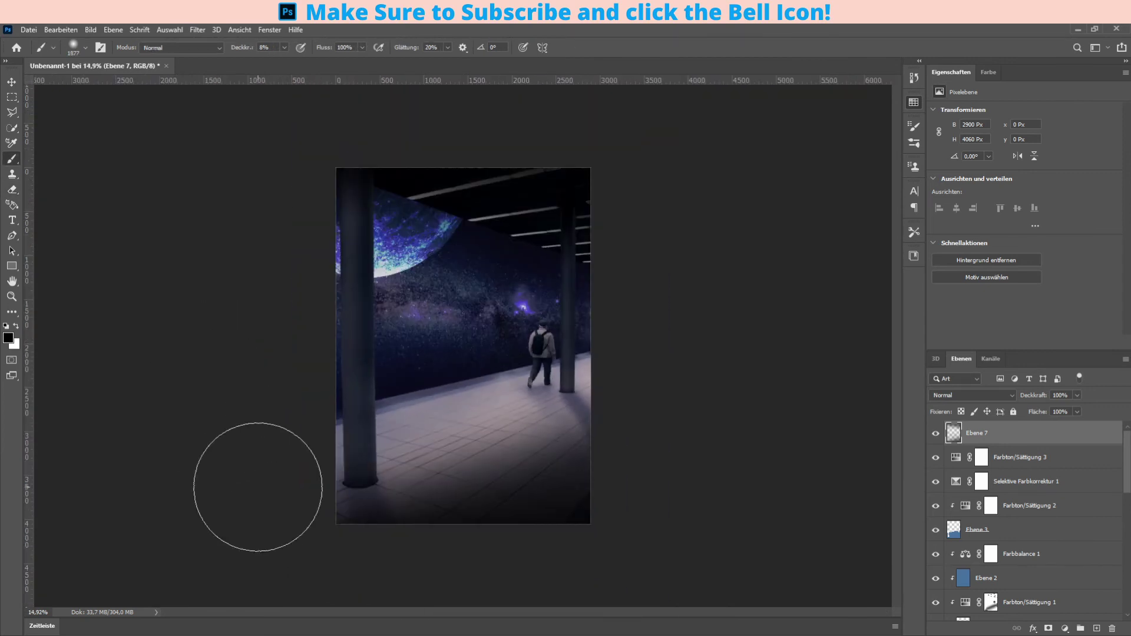
{"action": "key", "text": "ctrl+plus"}
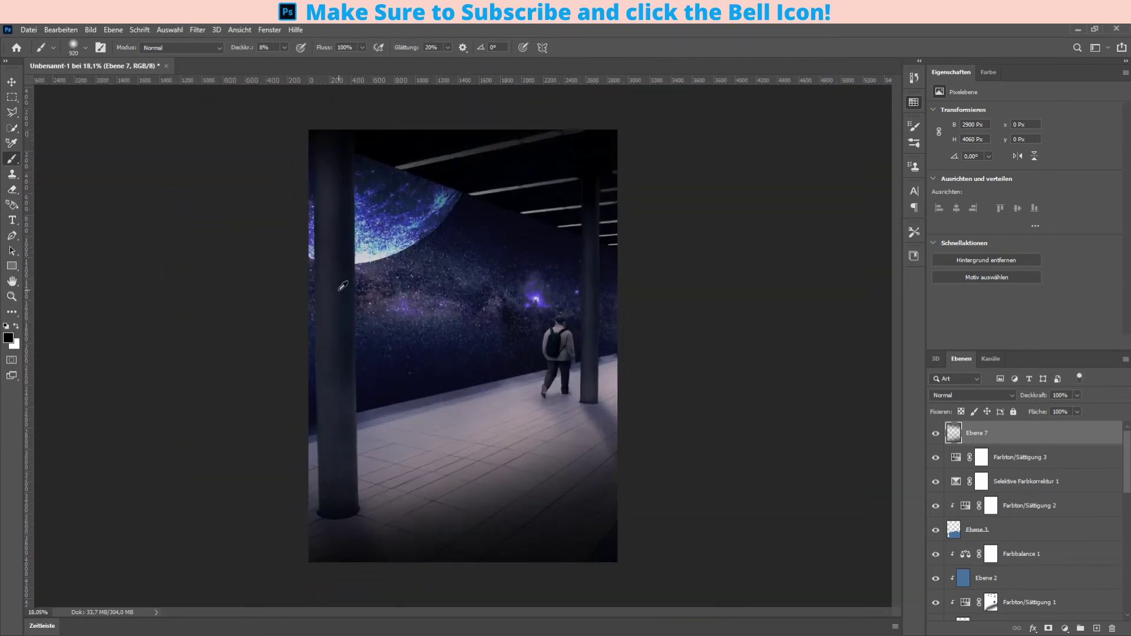
{"action": "key", "text": "ctrl+minus"}
{"action": "scroll", "coordinate": [412, 448], "scroll_direction": "up", "scroll_amount": 3}
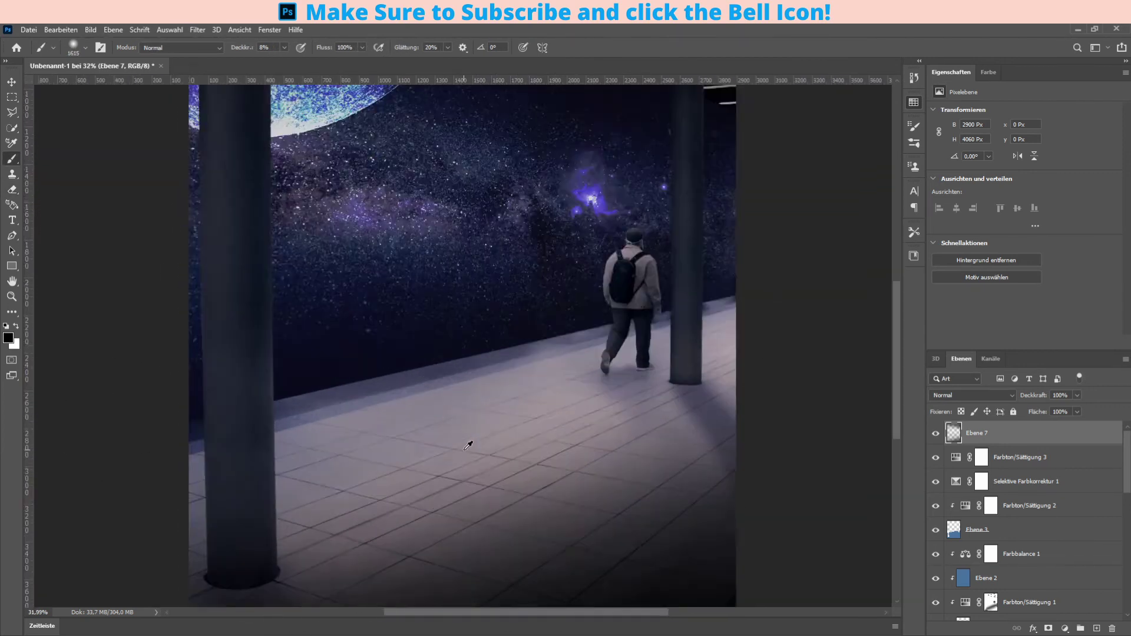
{"action": "scroll", "coordinate": [507, 364], "scroll_direction": "up", "scroll_amount": 3}
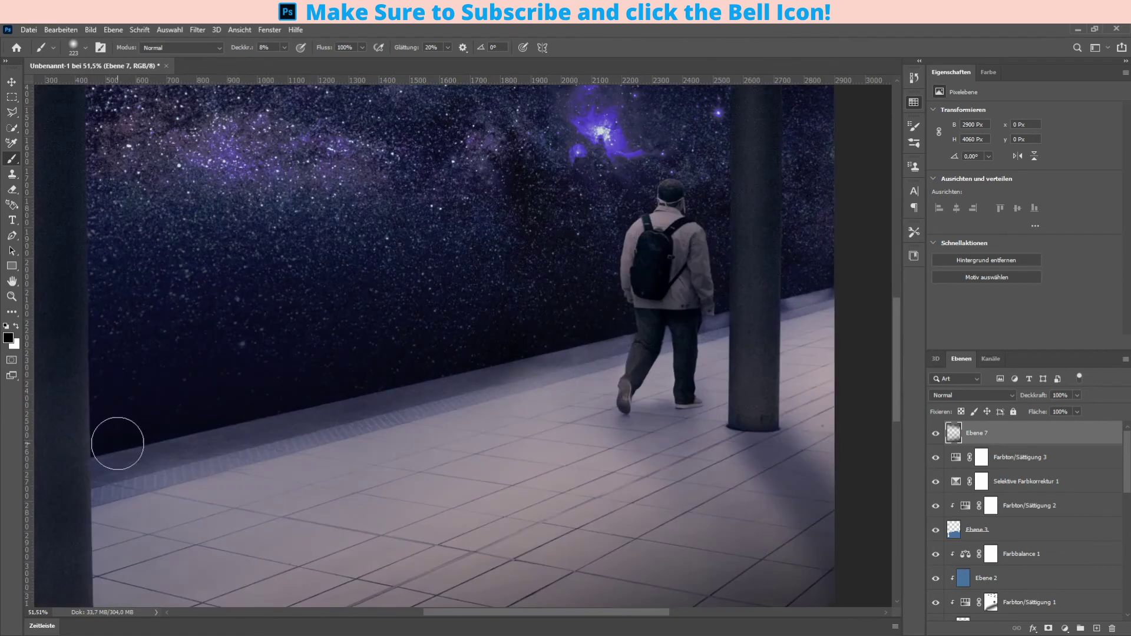
{"action": "scroll", "coordinate": [582, 339], "scroll_direction": "down", "scroll_amount": 5}
{"action": "scroll", "coordinate": [118, 204], "scroll_direction": "up", "scroll_amount": 1}
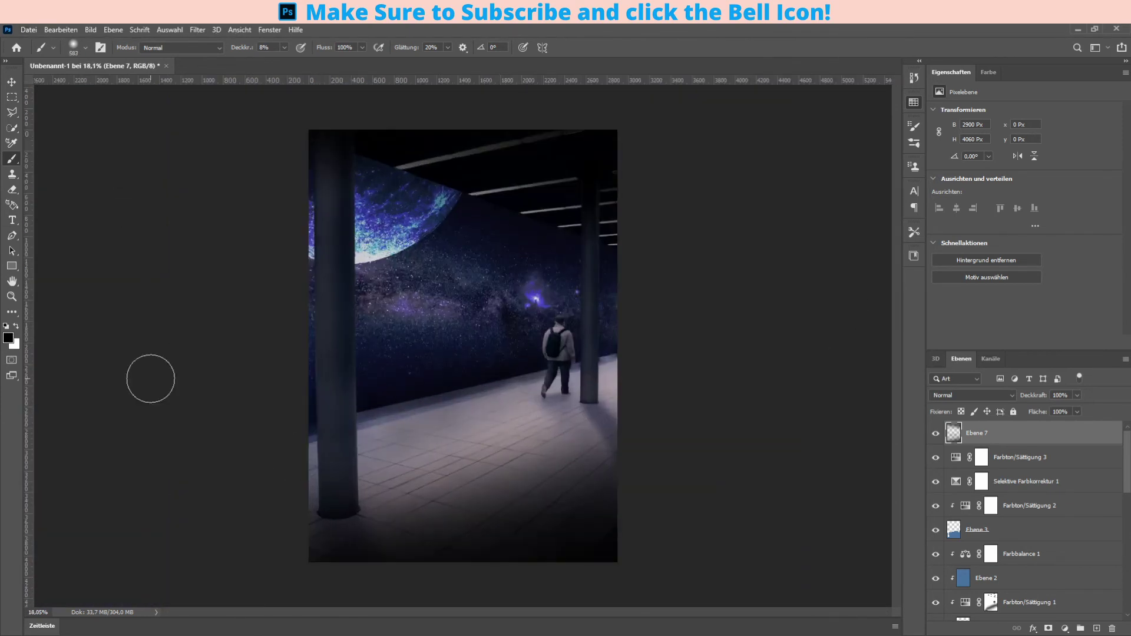
- Erase the dark overlay with a smaller eraser to lighten the floor tiles before the pillars
{"action": "key", "text": "e"}
{"action": "key", "text": "bracketleft"}
{"action": "key", "text": "bracketleft"}
{"action": "key", "text": "bracketleft"}
{"action": "left_click_drag", "start_coordinate": [412, 465], "coordinate": [448, 441]}
{"action": "scroll", "coordinate": [466, 431], "scroll_direction": "up", "scroll_amount": 3}
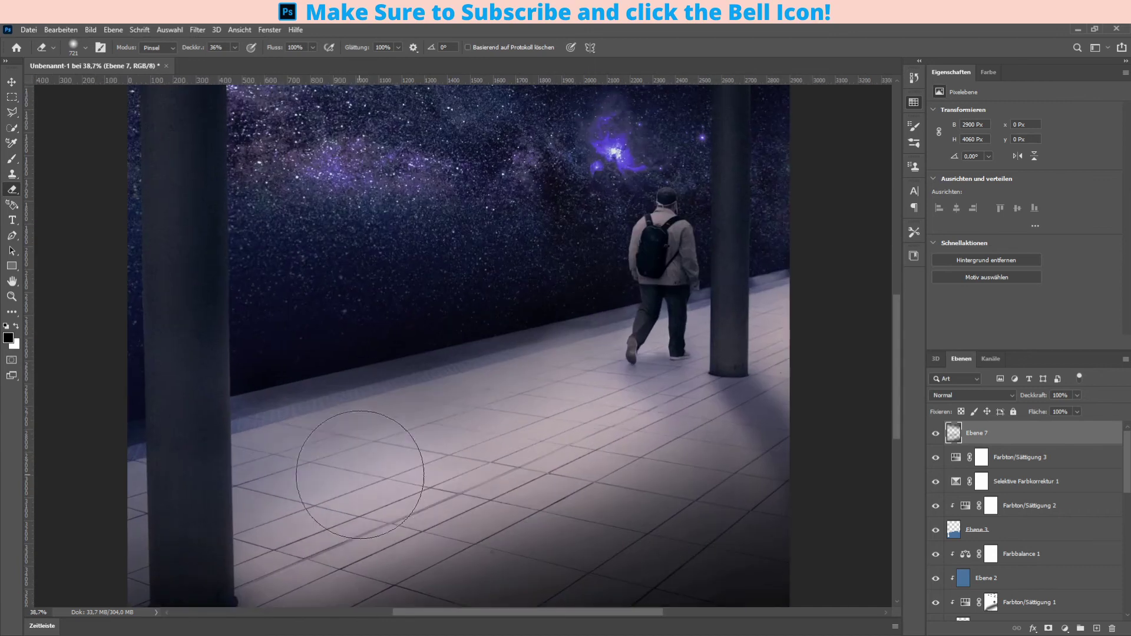
{"action": "left_click_drag", "start_coordinate": [354, 475], "coordinate": [423, 448]}
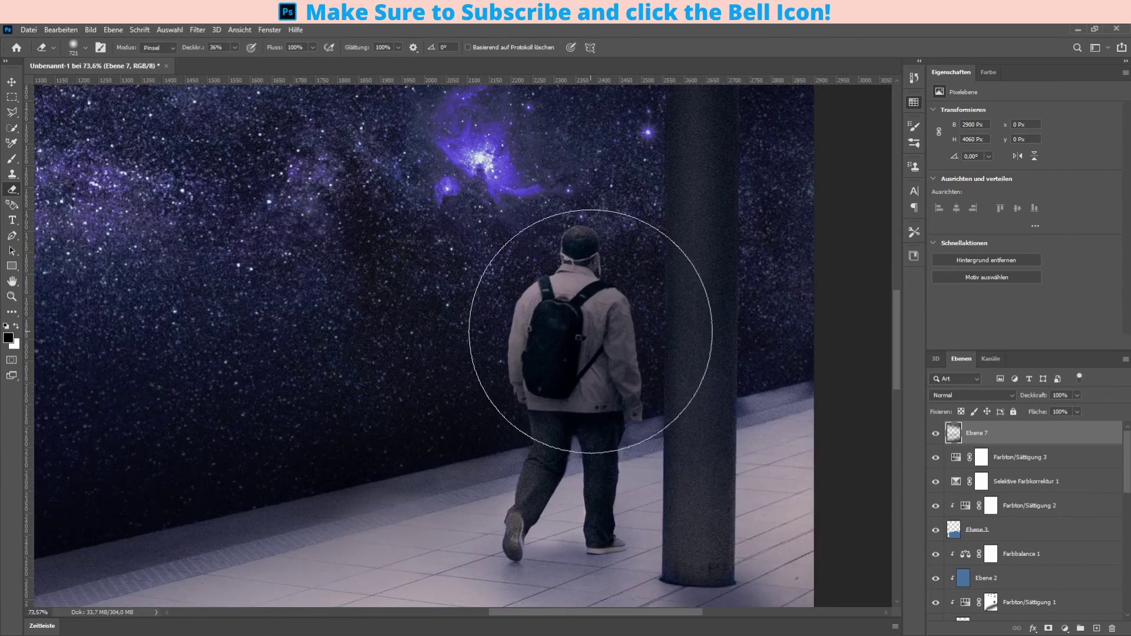
{"action": "scroll", "coordinate": [464, 395], "scroll_direction": "down", "scroll_amount": 2}
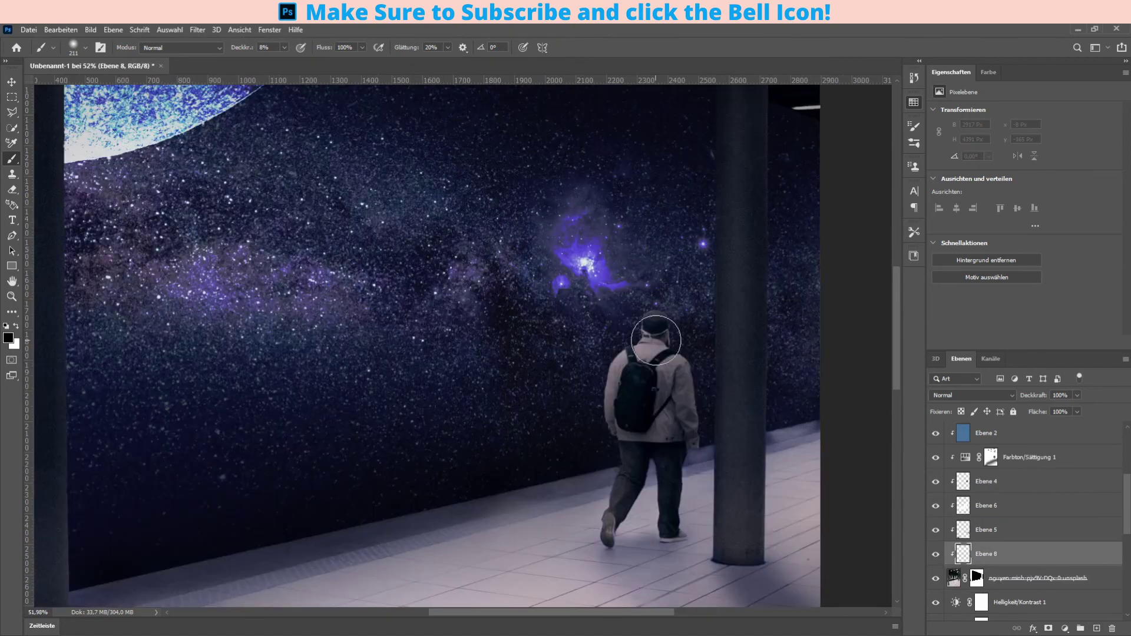
- Clean up around the man's head and shoulders with the Eraser
{"action": "scroll", "coordinate": [615, 356], "scroll_direction": "up", "scroll_amount": 3}
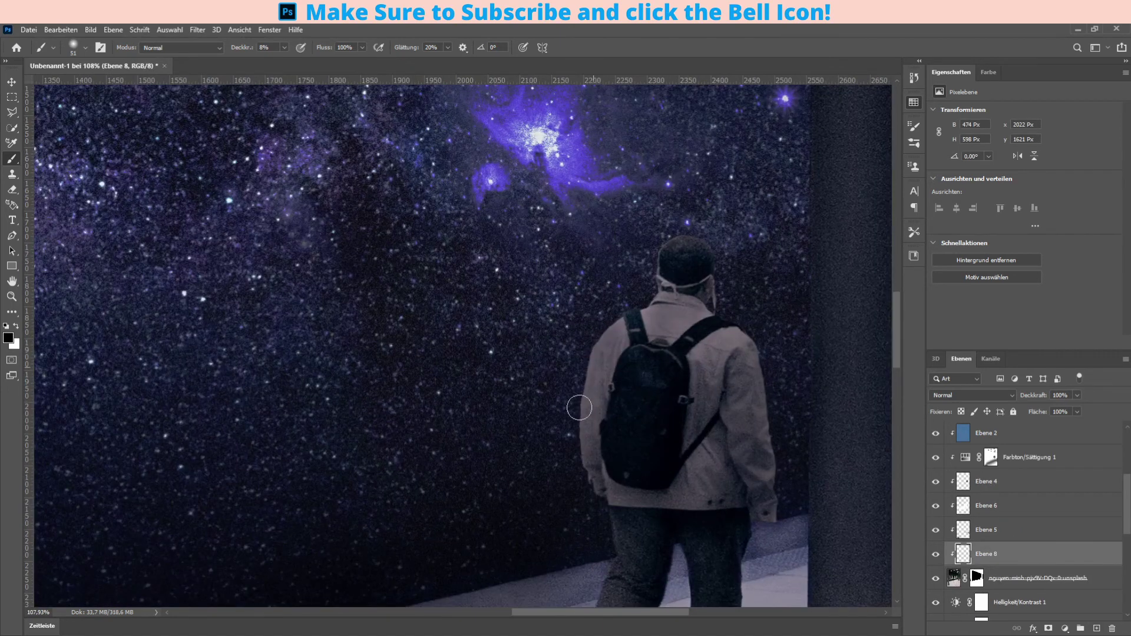
{"action": "scroll", "coordinate": [502, 437], "scroll_direction": "down", "scroll_amount": 10, "text": "alt"}
{"action": "scroll", "coordinate": [503, 437], "scroll_direction": "up", "scroll_amount": 8, "text": "alt"}
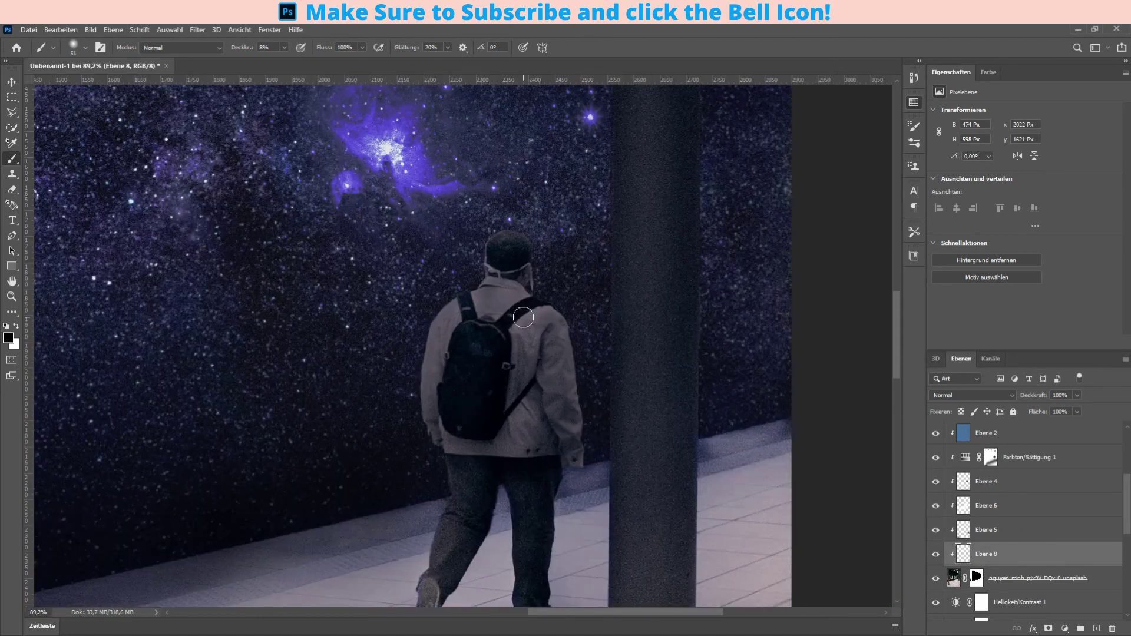
{"action": "scroll", "coordinate": [485, 391], "scroll_direction": "down", "scroll_amount": 2, "text": "alt"}
{"action": "scroll", "coordinate": [159, 289], "scroll_direction": "up", "scroll_amount": 3, "text": "alt"}
{"action": "key", "text": "e"}
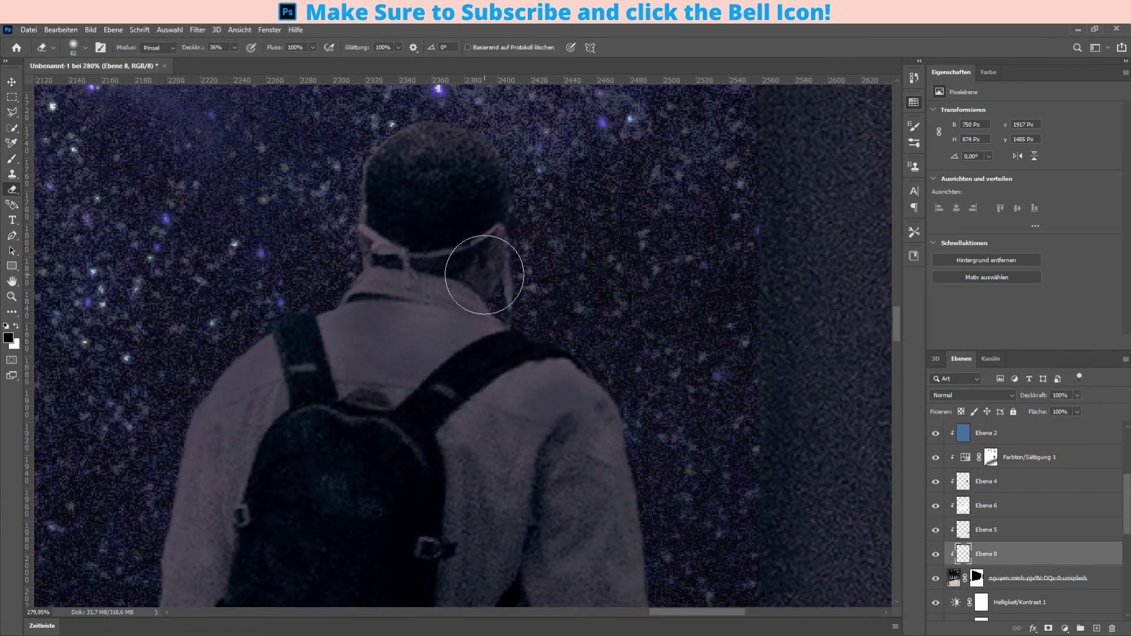
{"action": "scroll", "coordinate": [480, 354], "scroll_direction": "down", "scroll_amount": 5, "text": "alt"}
{"action": "scroll", "coordinate": [228, 350], "scroll_direction": "down", "scroll_amount": 3, "text": "alt"}
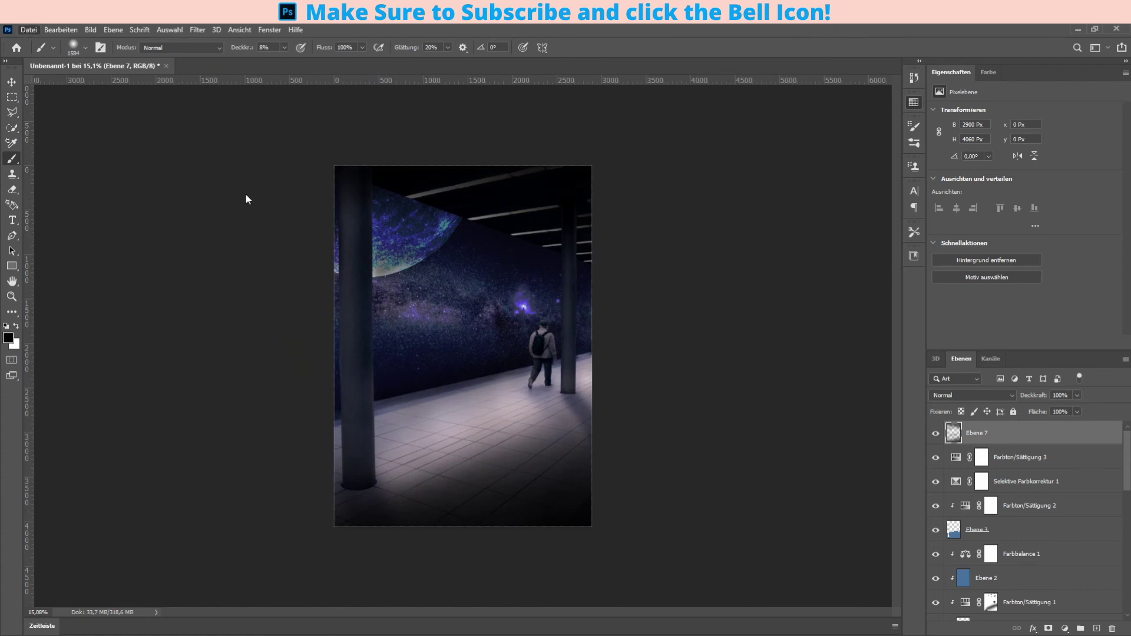
- Raise the new Belichtung exposure slider to about +1.23
{"action": "key", "text": "ctrl+plus"}
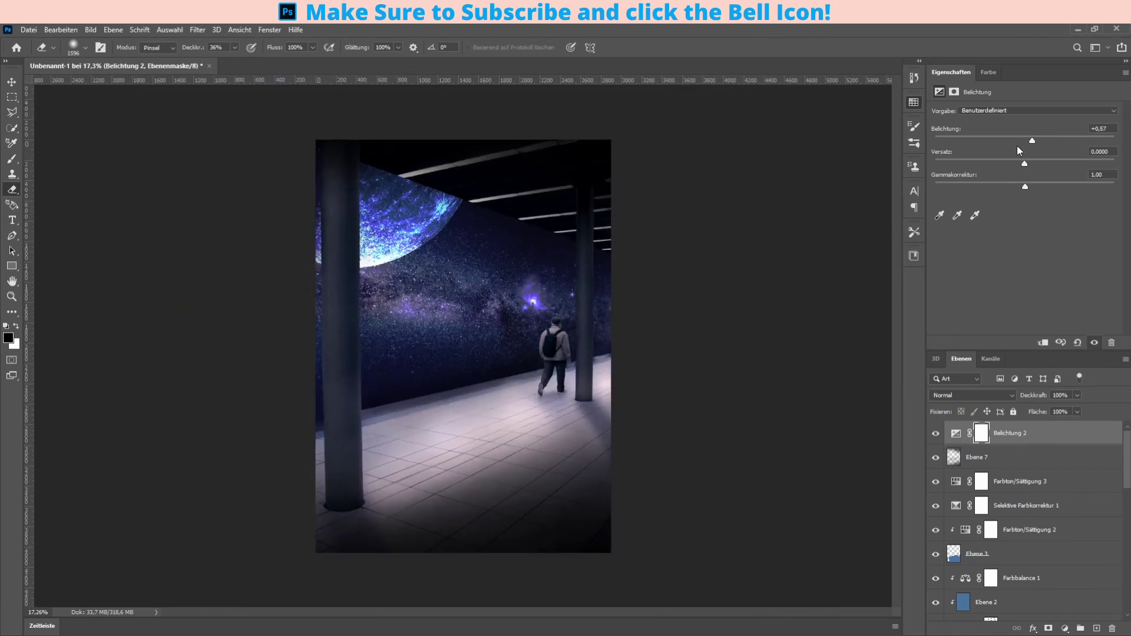
{"action": "left_click_drag", "start_coordinate": [1032, 139], "coordinate": [1041, 139]}
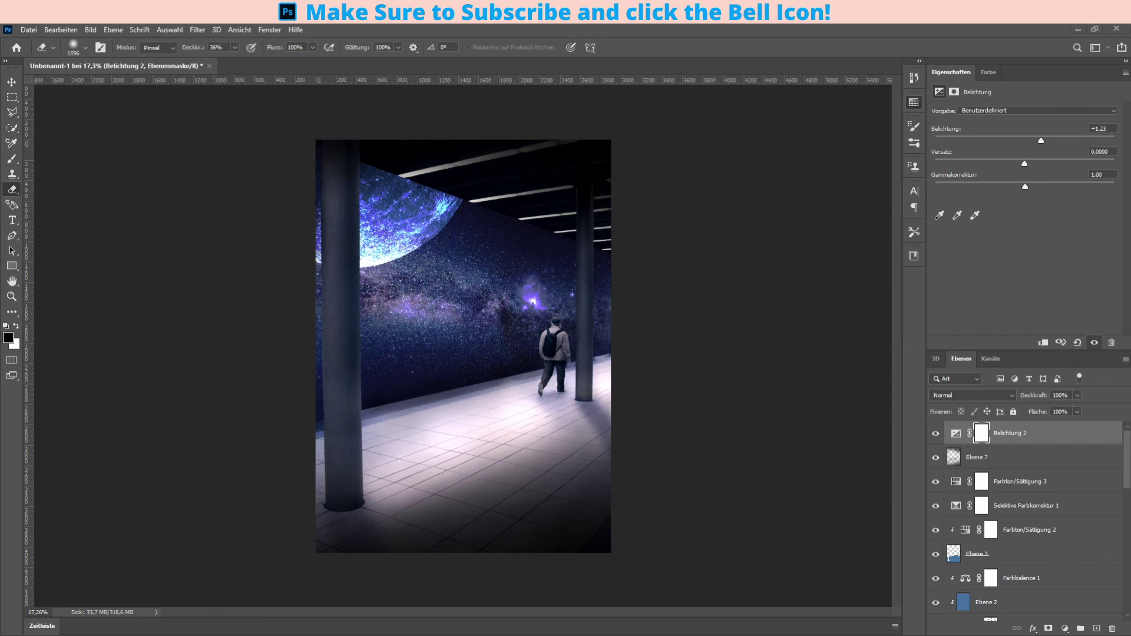
- Sample a dark blue from the moon and brush it softly over the moon's edge on Ebene 7
{"action": "scroll", "coordinate": [466, 294], "scroll_direction": "up", "scroll_amount": 5}
{"action": "key", "text": "alt+bracketleft"}
{"action": "key", "text": "b"}
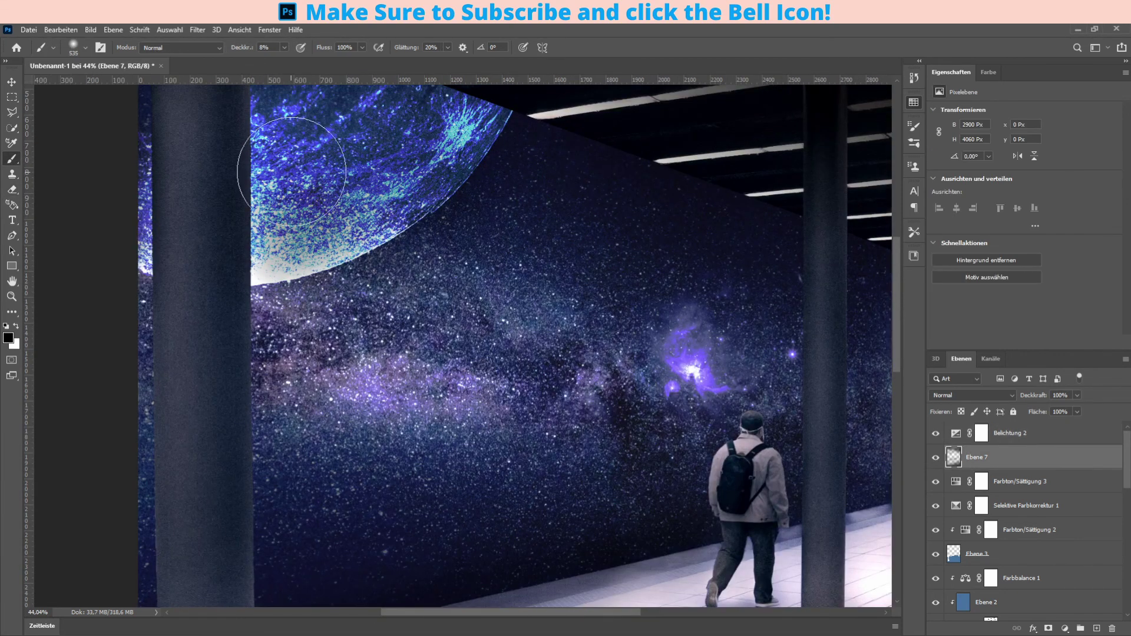
{"action": "scroll", "coordinate": [292, 171], "scroll_direction": "down", "scroll_amount": 3}
{"action": "scroll", "coordinate": [592, 194], "scroll_direction": "up", "scroll_amount": 5}
{"action": "left_click", "coordinate": [592, 194], "text": "alt"}
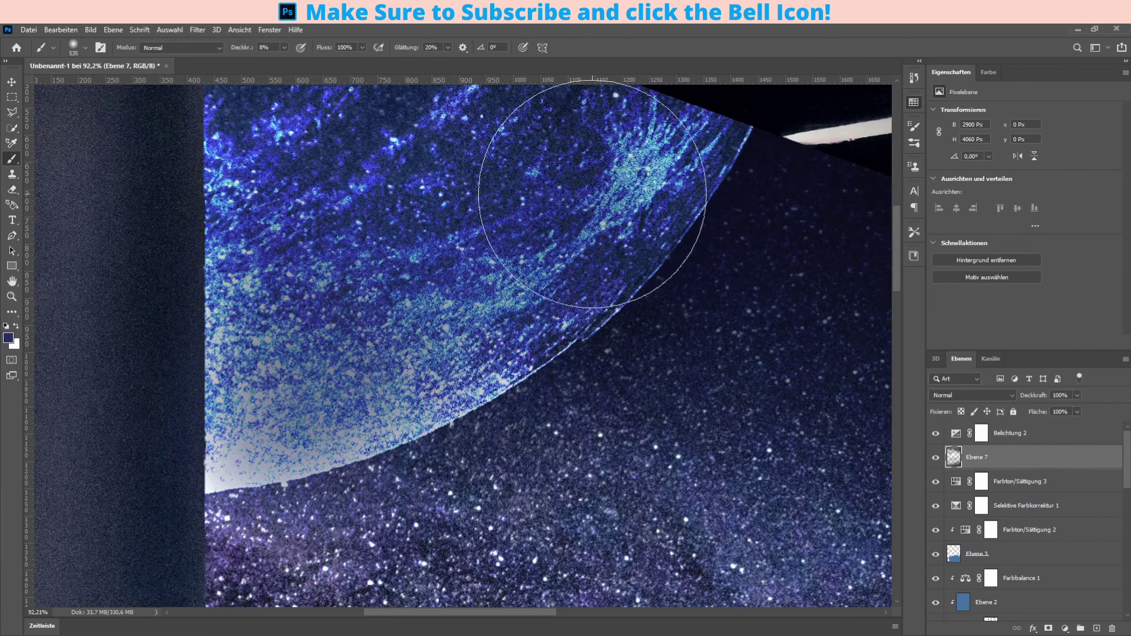
{"action": "scroll", "coordinate": [471, 330], "scroll_direction": "down", "scroll_amount": 5}
{"action": "scroll", "coordinate": [471, 330], "scroll_direction": "down", "scroll_amount": 1}
{"action": "key", "text": "e"}
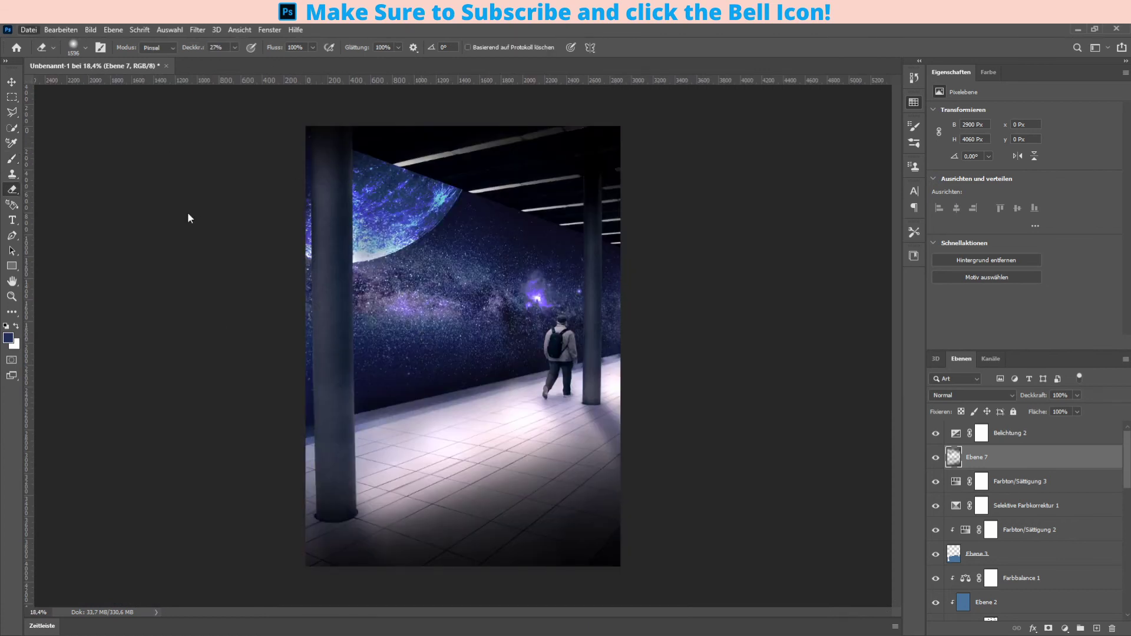